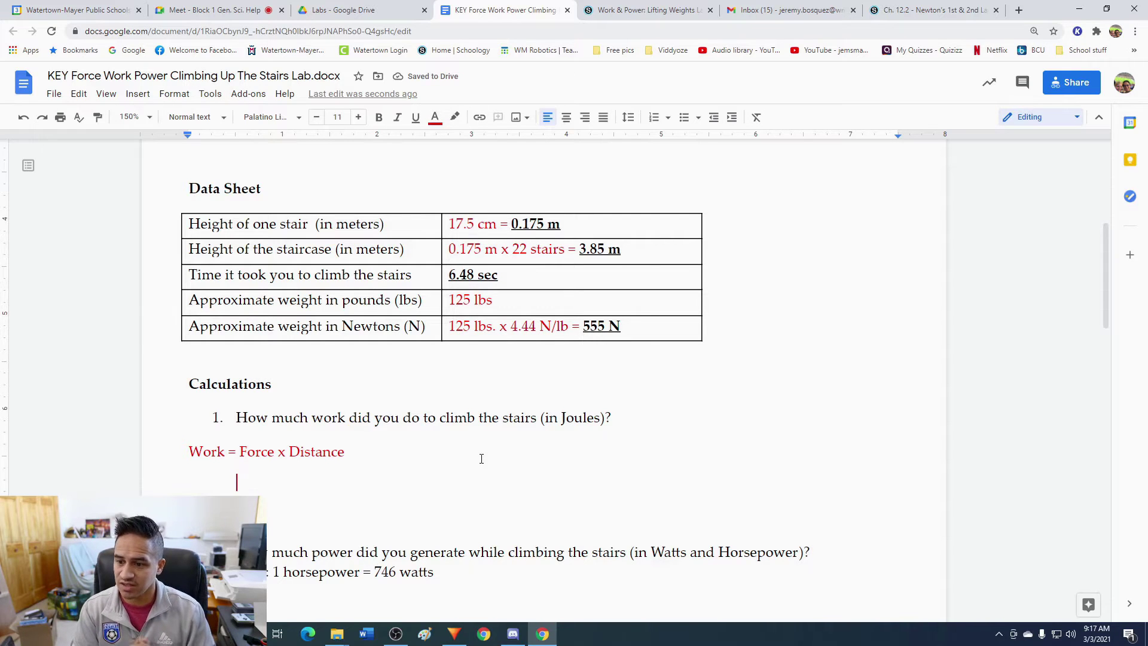
Below the work formula, enter the calculation "555 N x 3.85 m = 2136.75 J", with the answer bold and underlined.
text(555 N x)
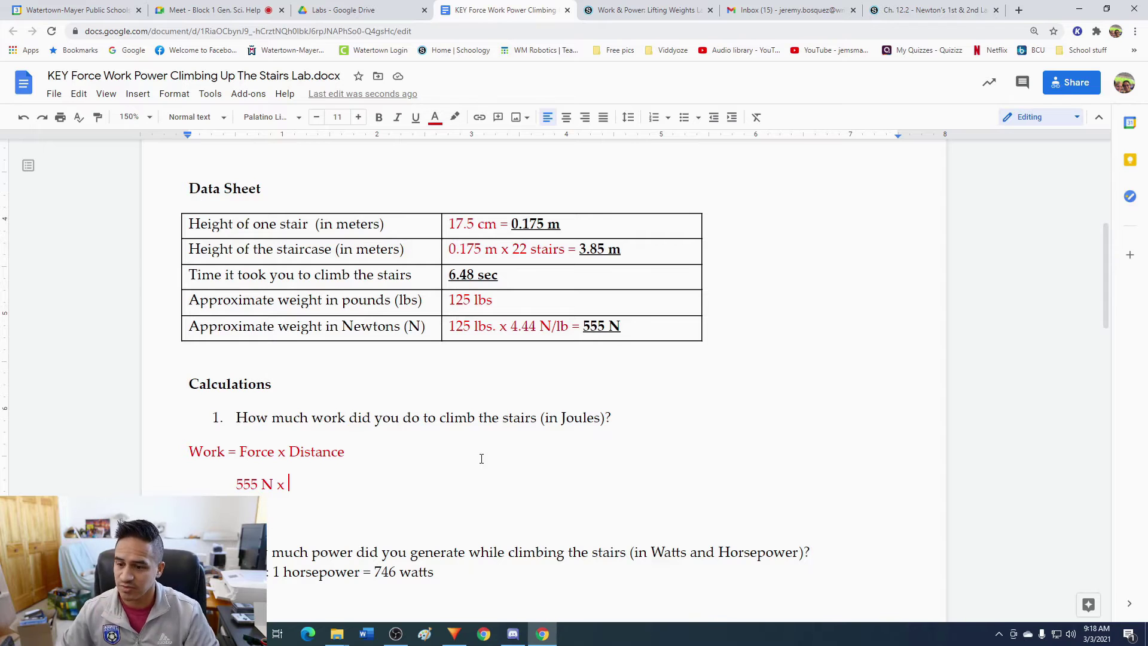
text(3.85 m =)
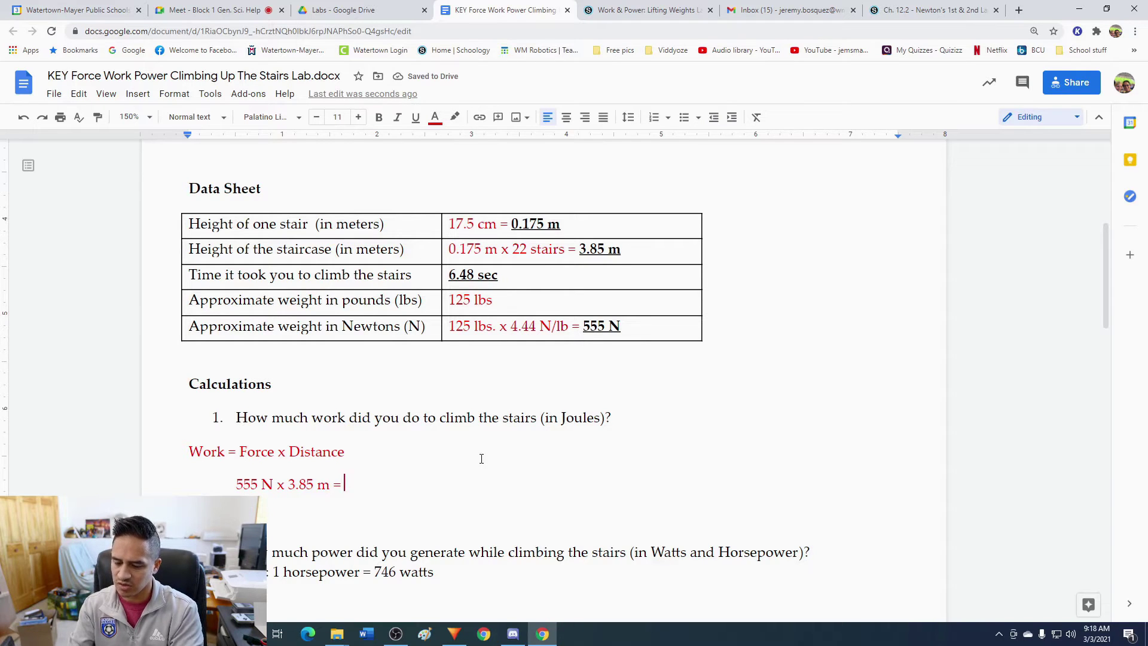
key(ctrl+b)
key(ctrl+u)
text(2)
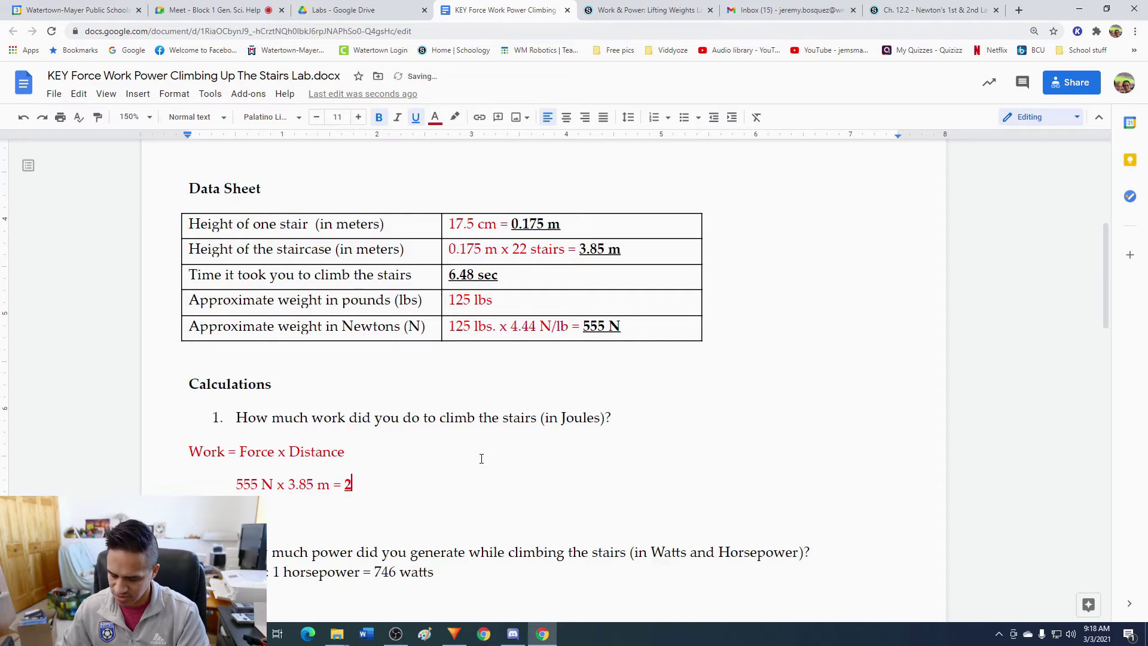
text(136.75 J)
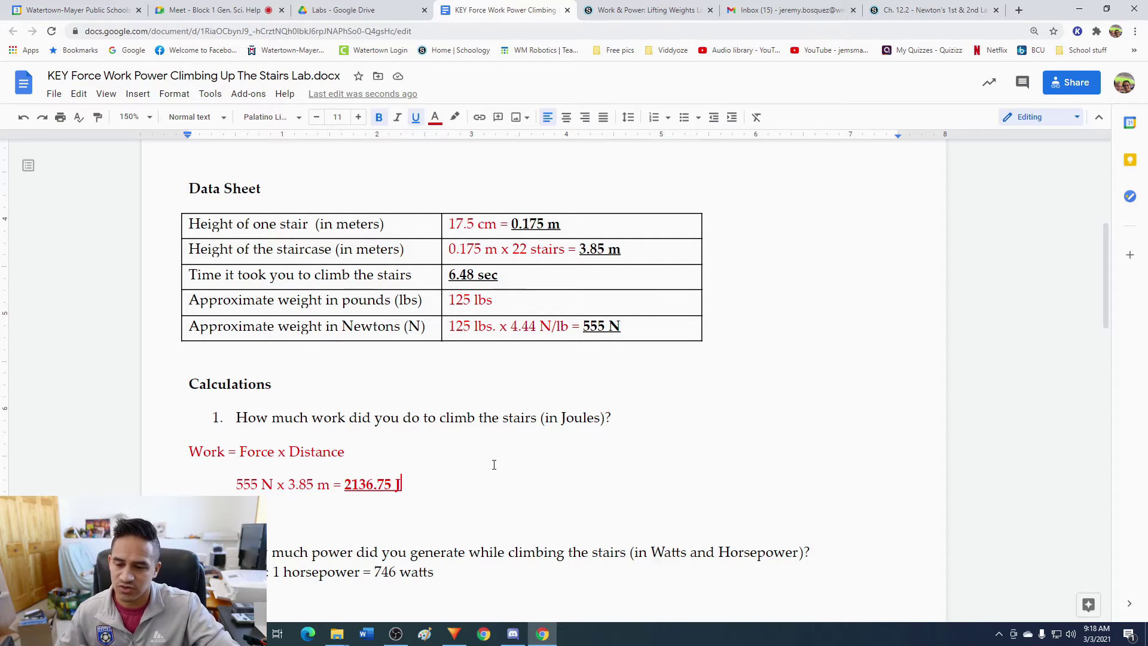
Indent the "Work = Force x Distance" line under question 1 to align with the calculation below it.
scroll(492, 463, down, 2)
scroll(494, 465, down, 1)
click(472, 422)
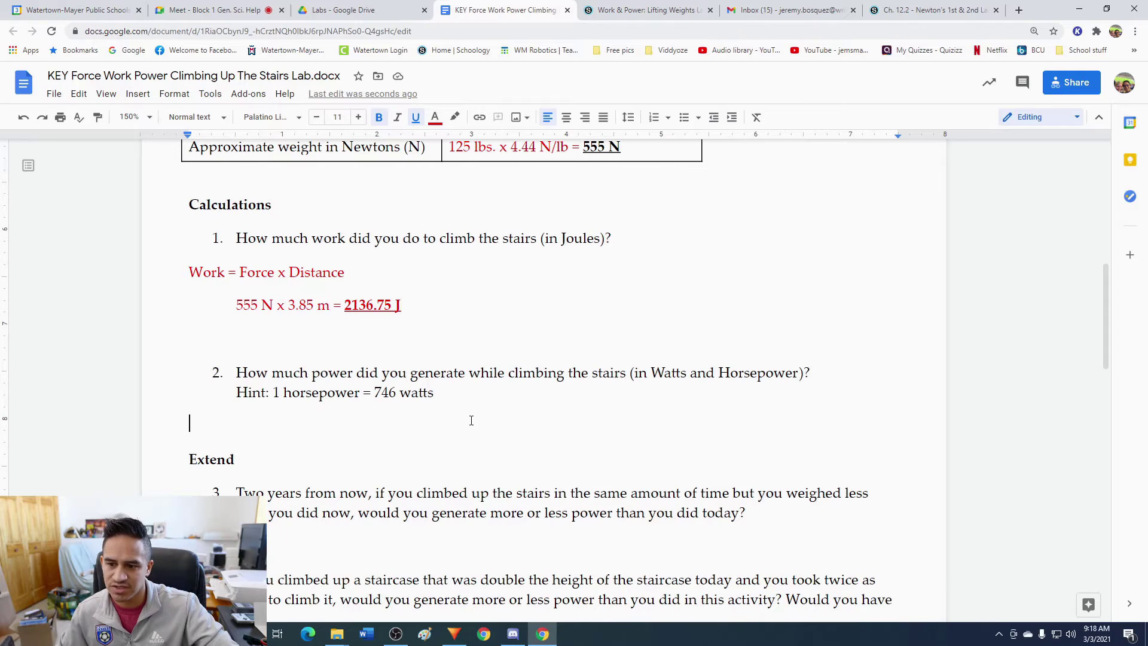
click(193, 271)
key(Tab)
Under question 2, write the power formula in red as "Power =" an underlined "Work" over "Time".
click(274, 423)
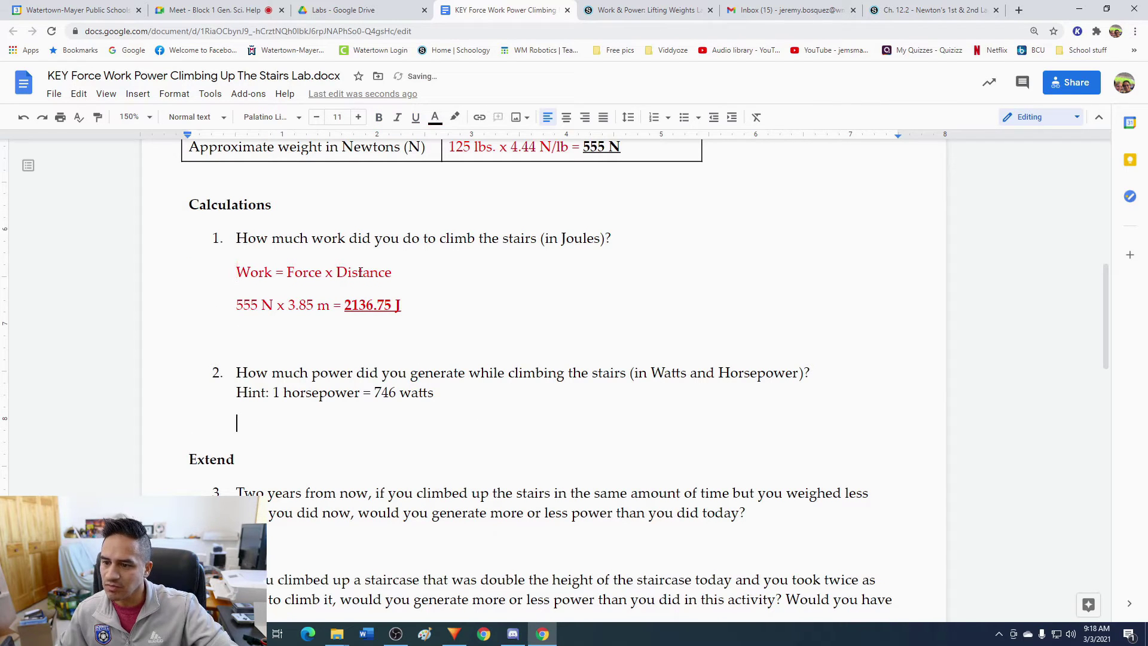
click(436, 116)
click(455, 160)
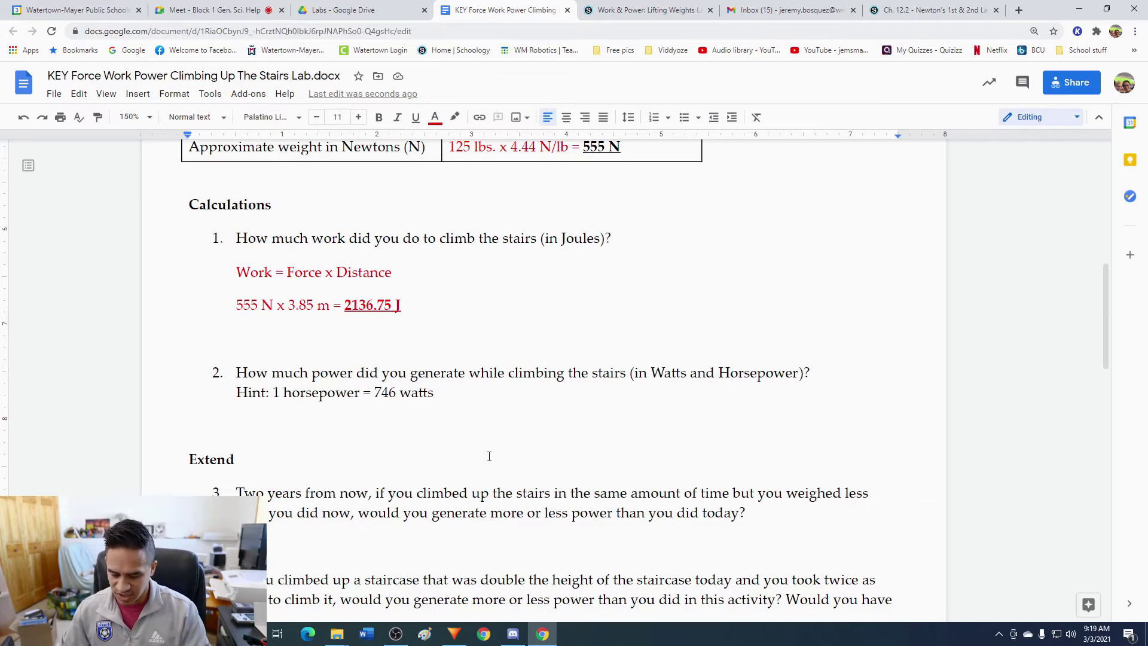
text(Power =)
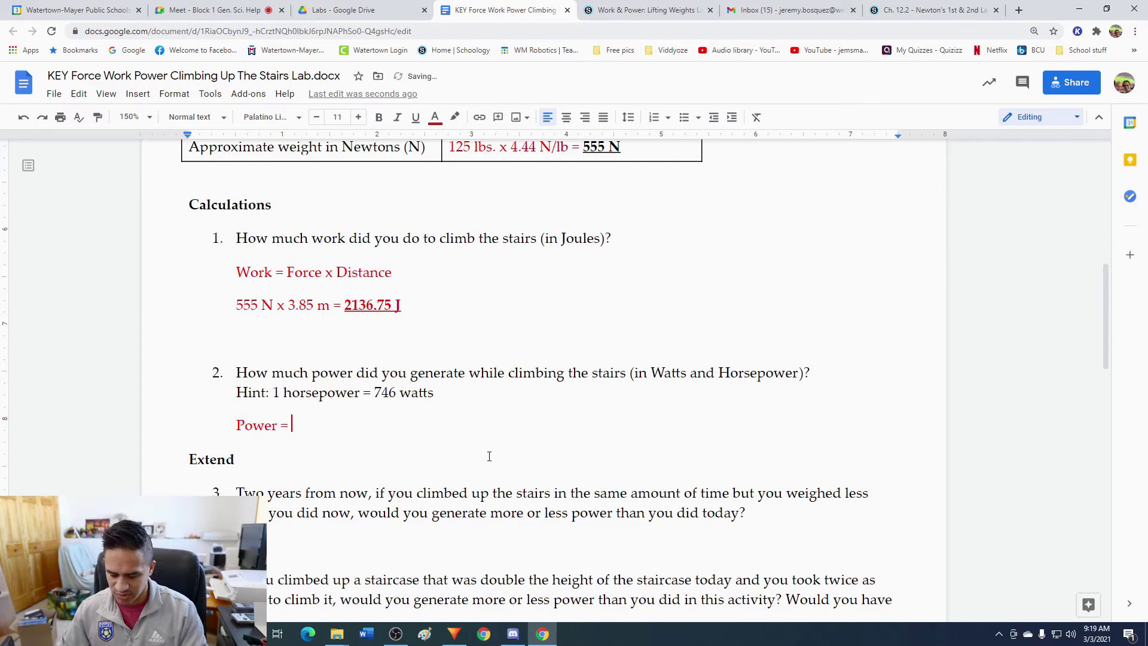
key(ctrl+u)
text(Work)
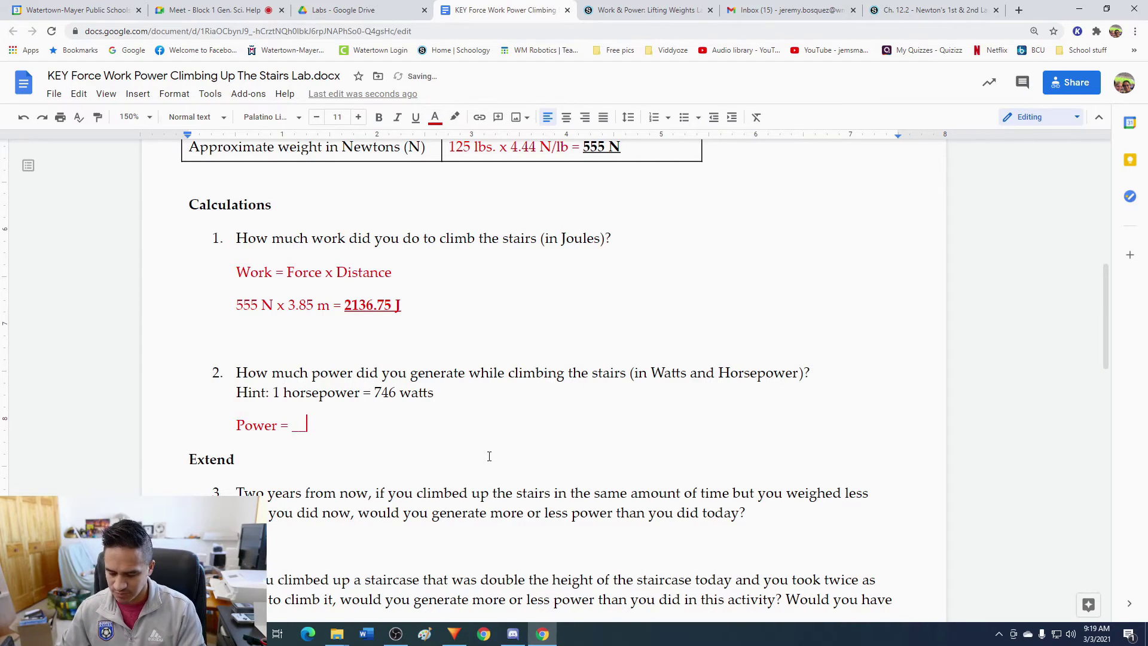
key(ctrl+u)
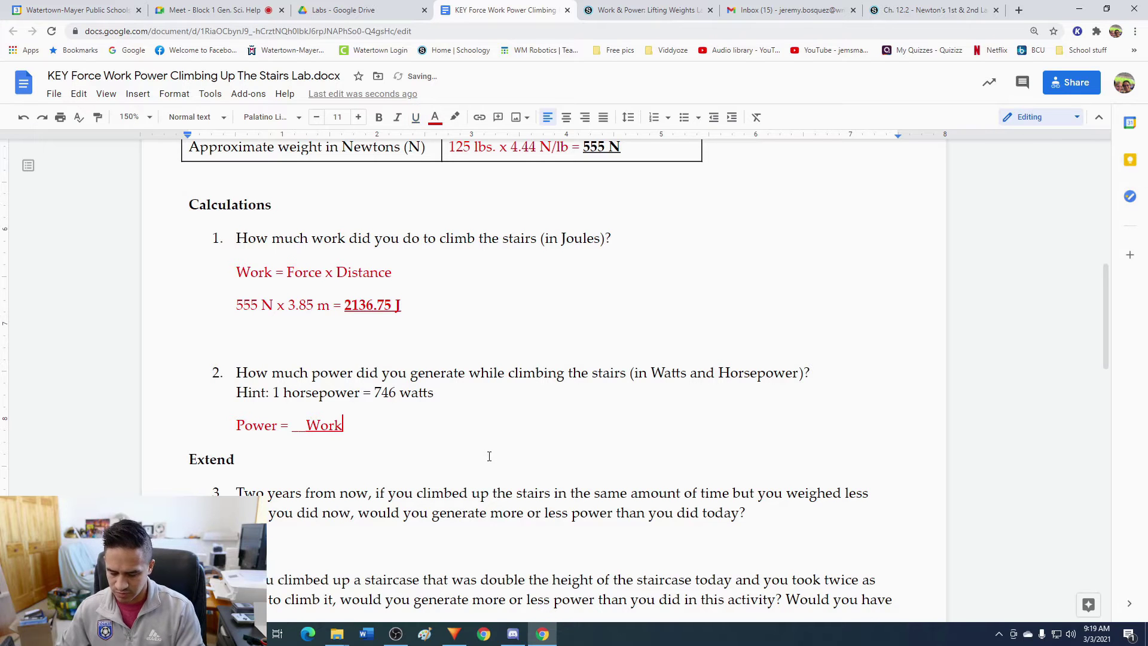
key(Return)
key(Tab)
key(Tab)
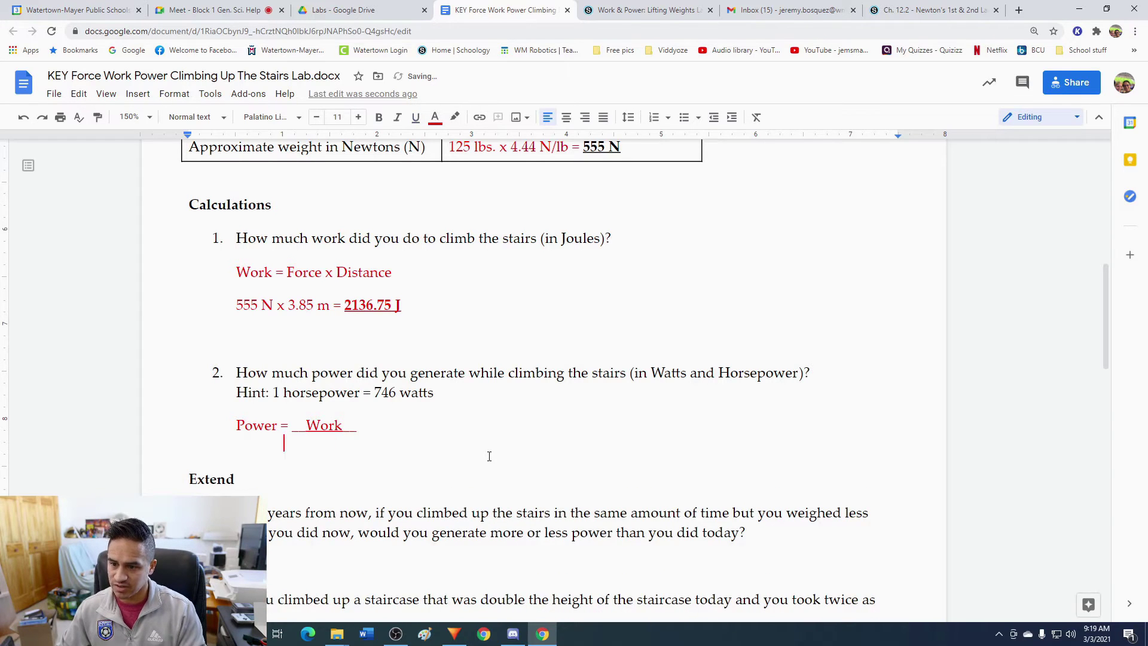
text(Time)
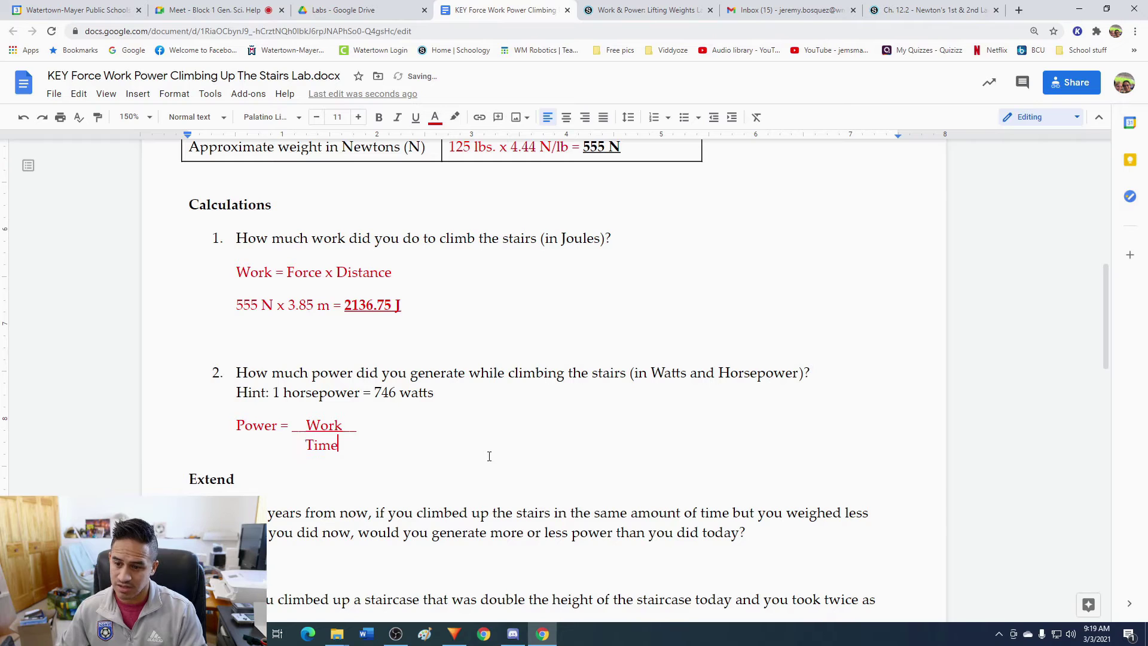
Below the power formula, enter the substituted values as "=" an underlined "2136.75 J" over "6.48 sec".
key(Return)
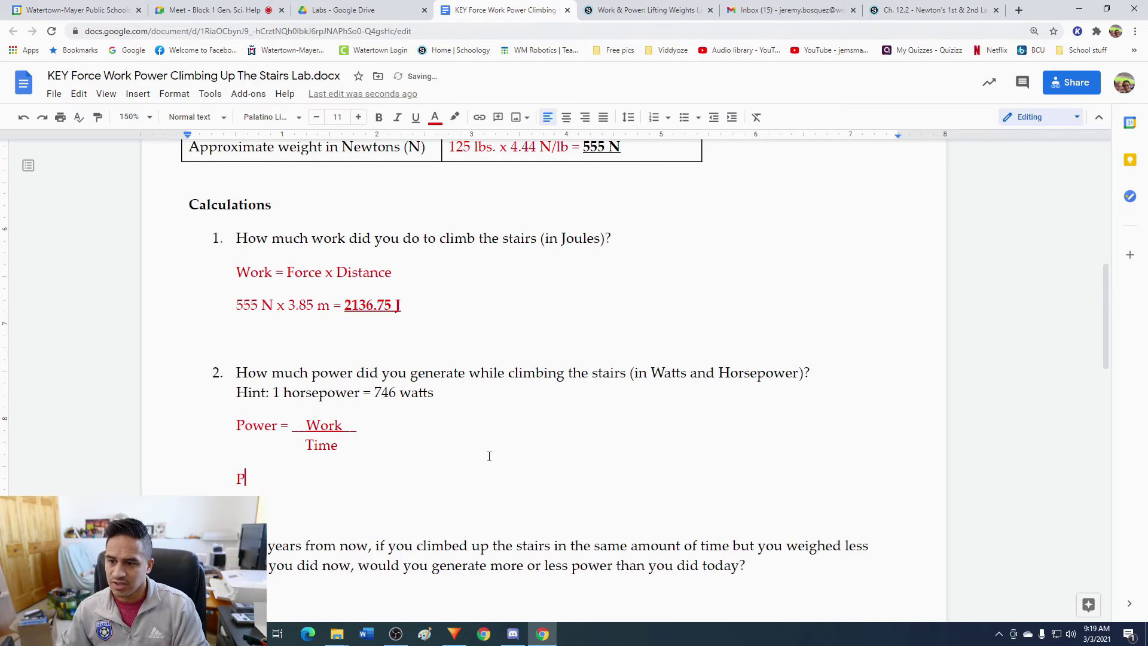
key(Tab)
text(= __)
key(ctrl+u)
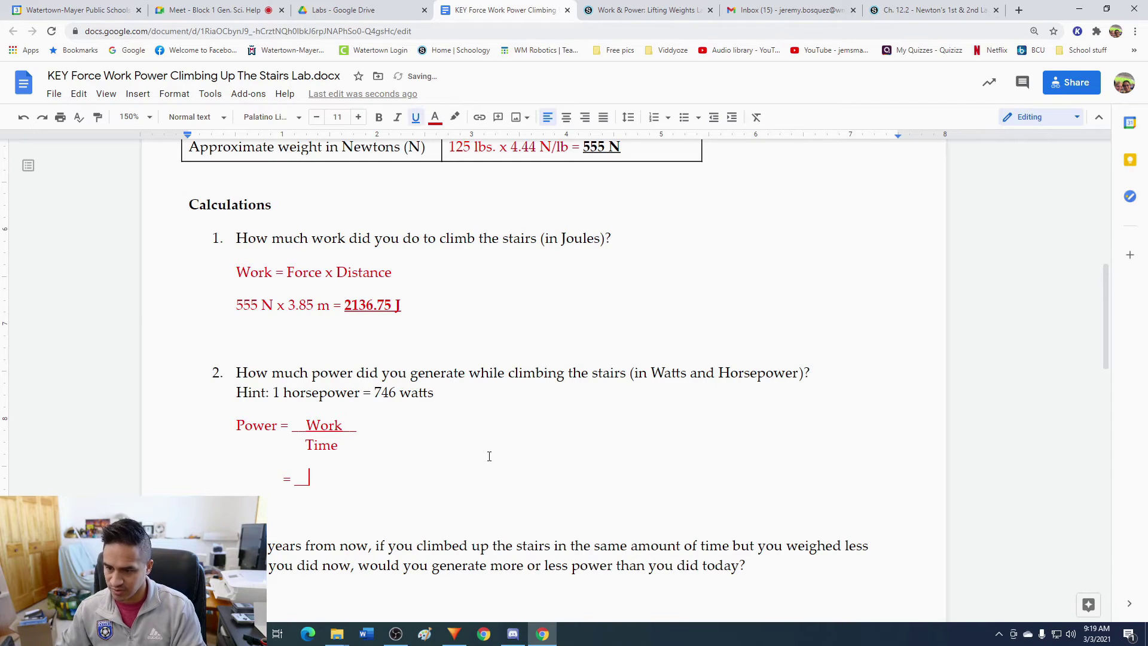
text(2136)
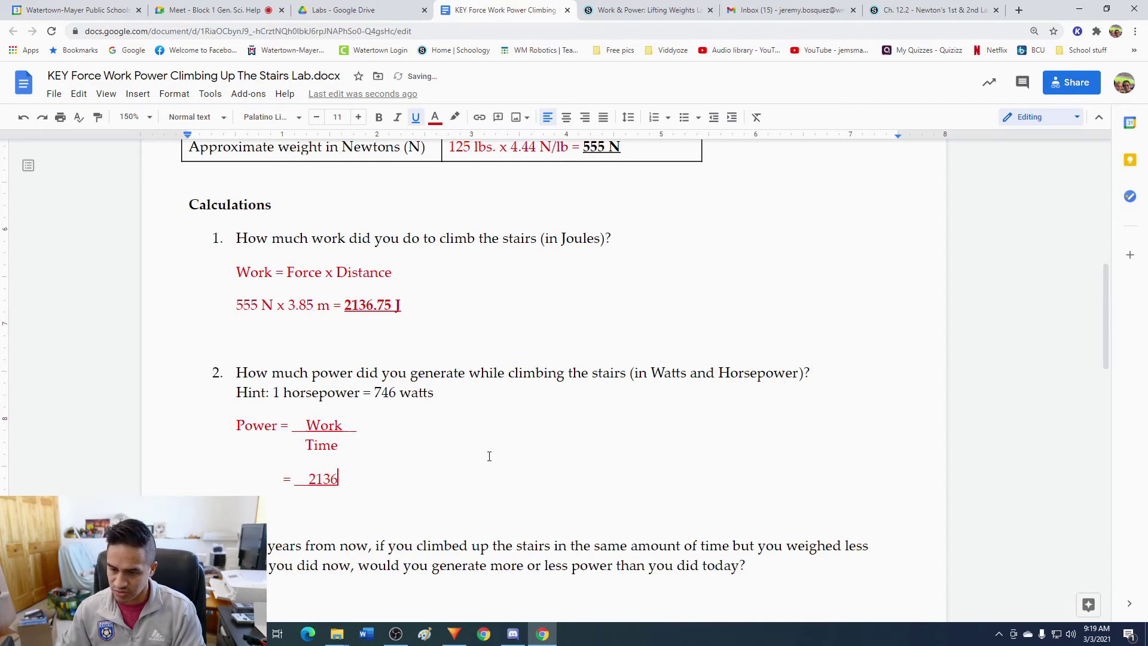
text(.75 J)
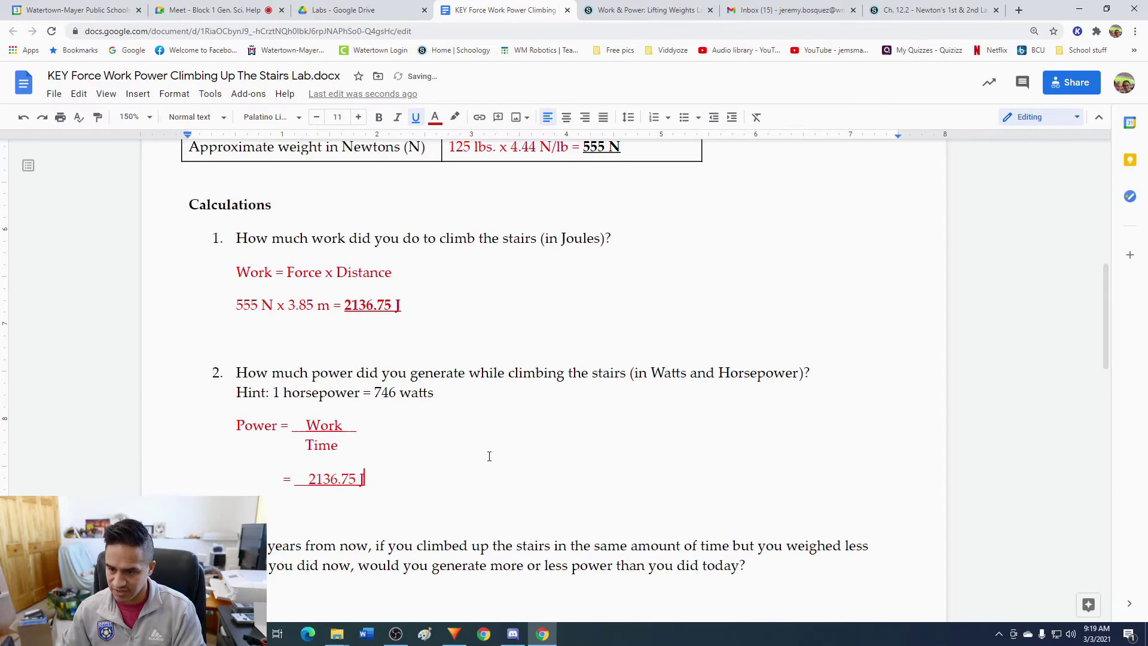
key(Return)
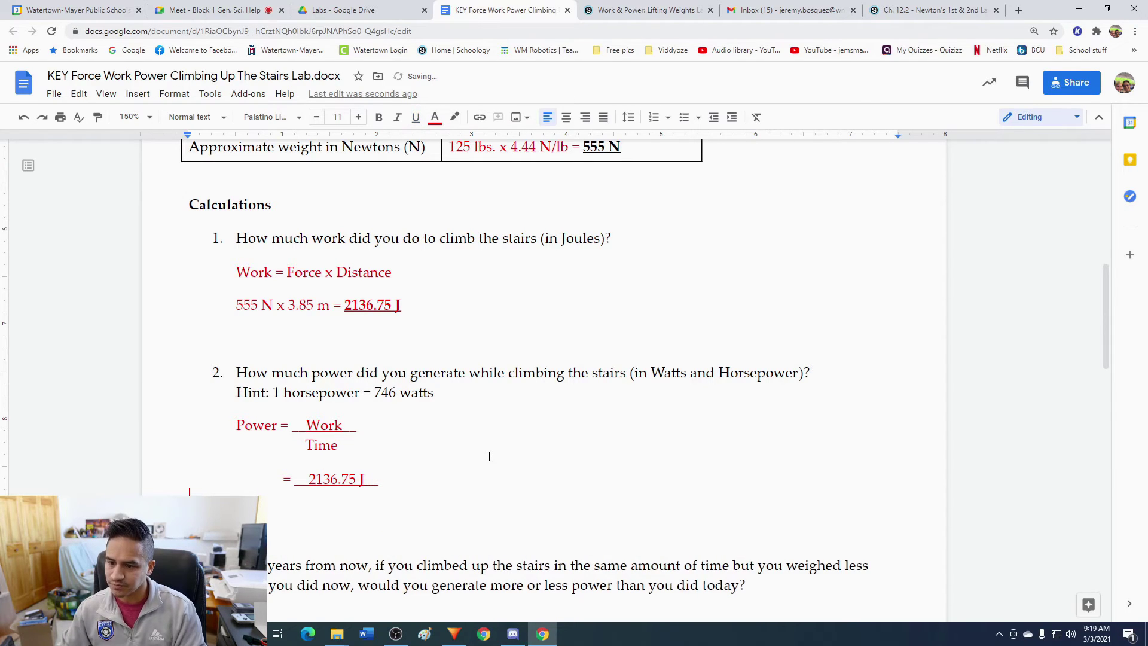
key(Tab)
text(6.47)
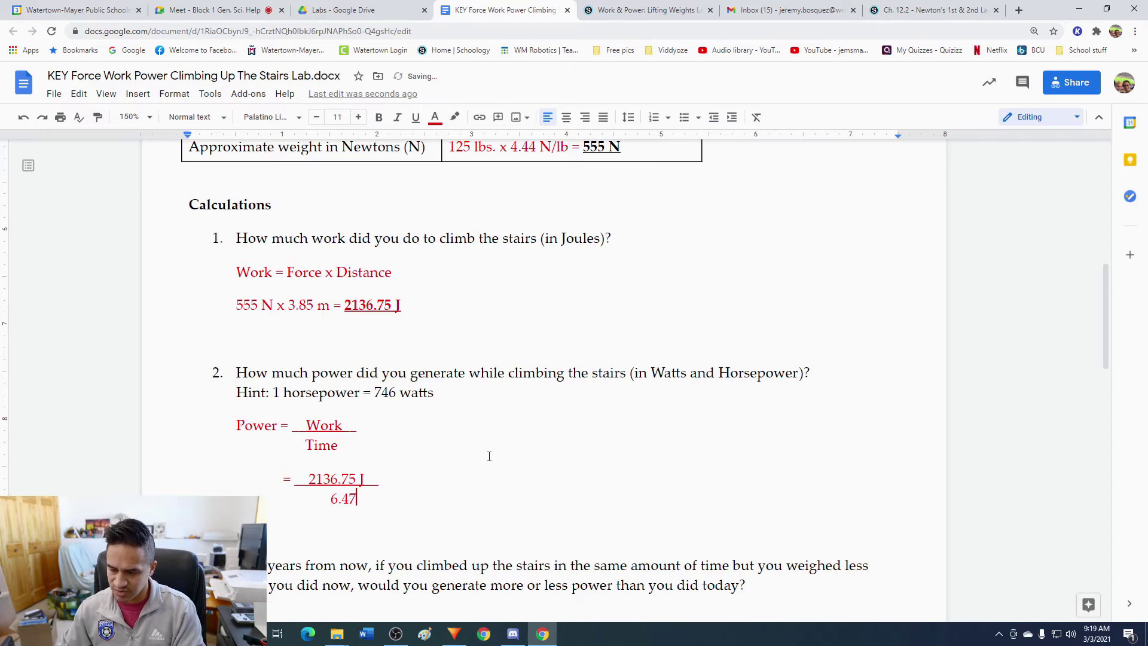
key(BackSpace)
text(8 sec)
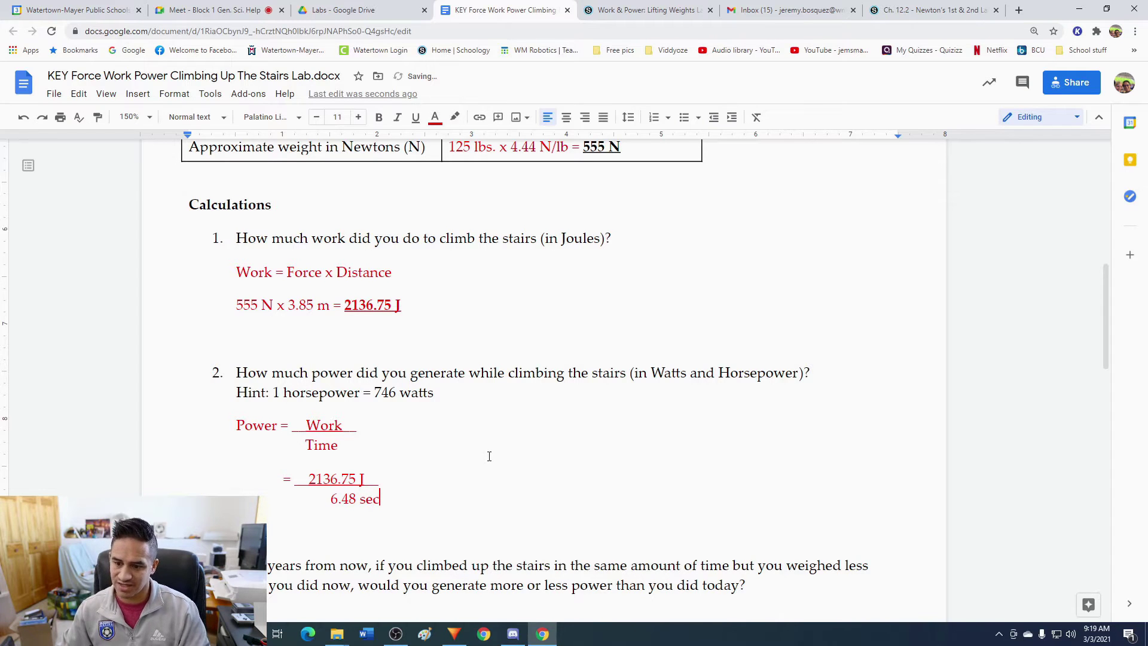
Add the result "= 329.75 W" beside the 2136.75 J numerator.
click(483, 473)
key(Tab)
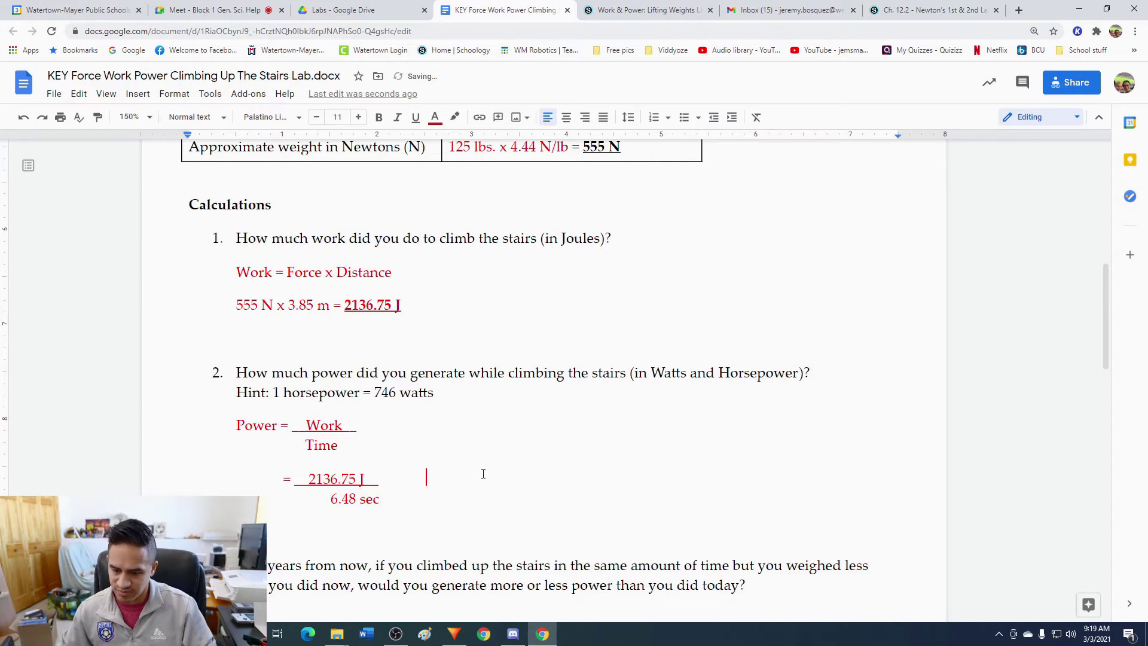
key(BackSpace)
text(=)
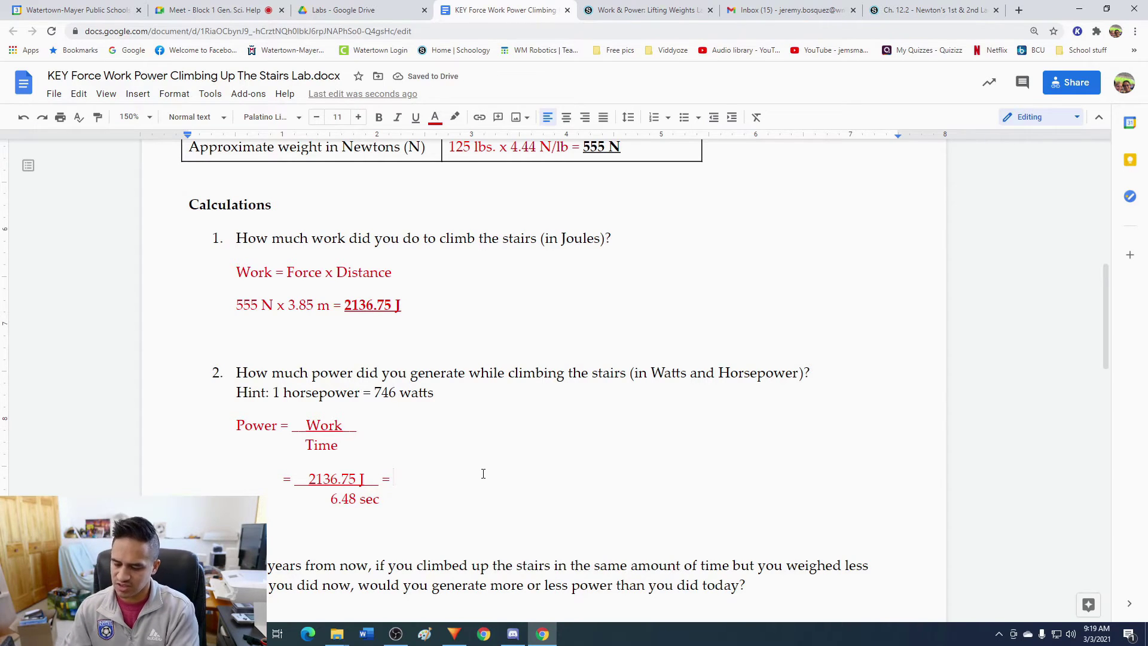
text(32)
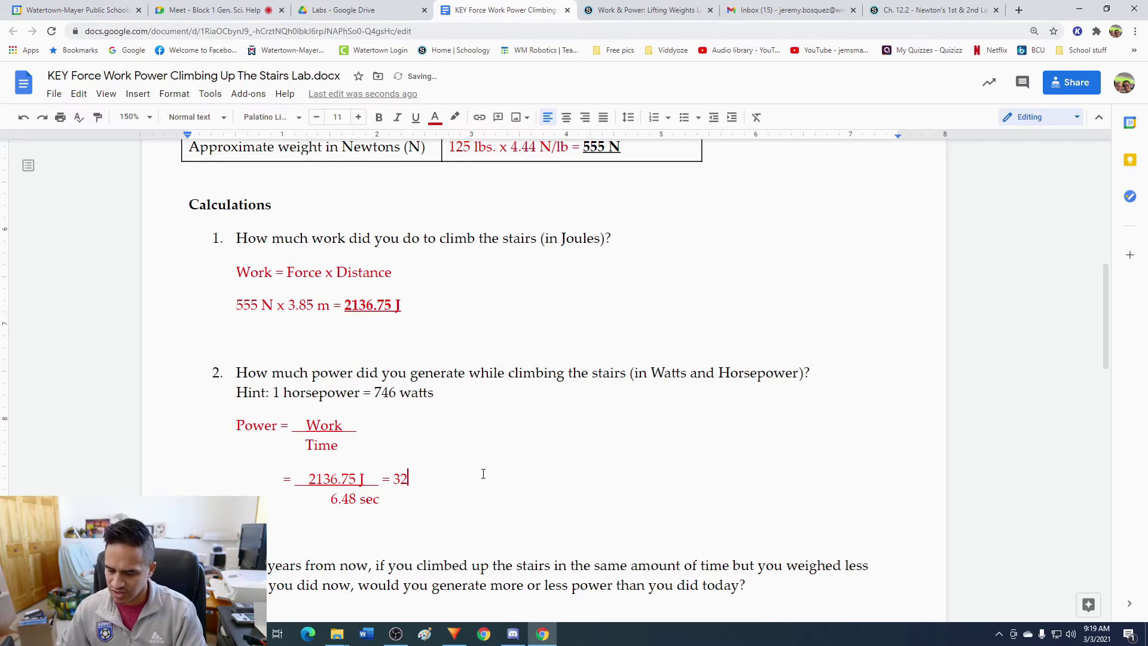
text(9.7)
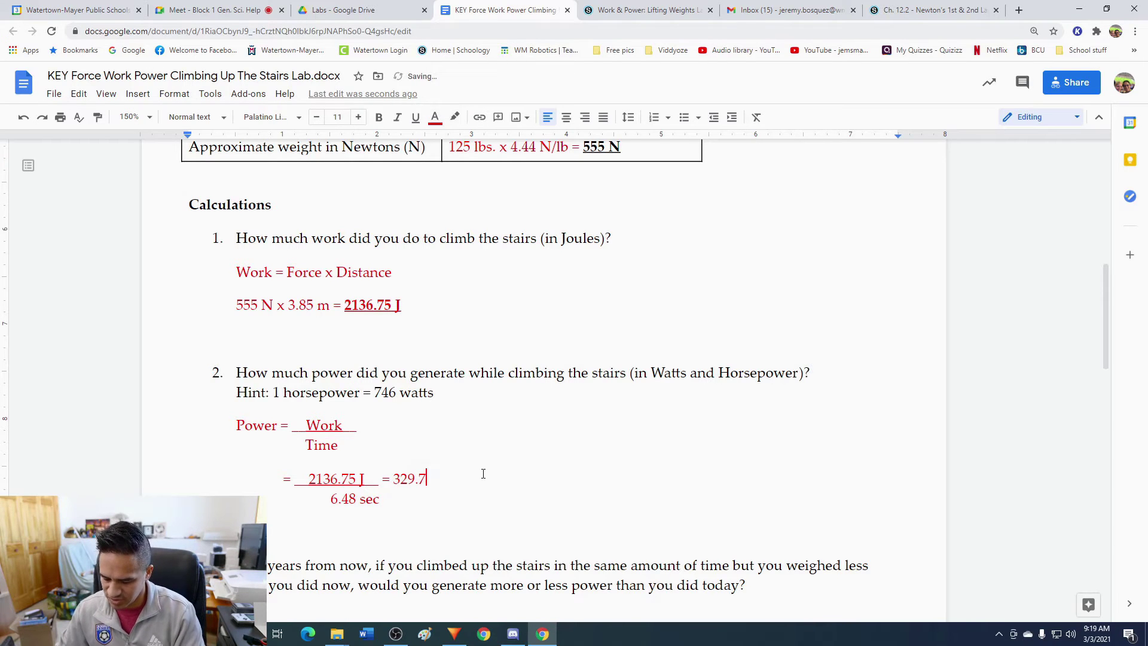
text(5 W)
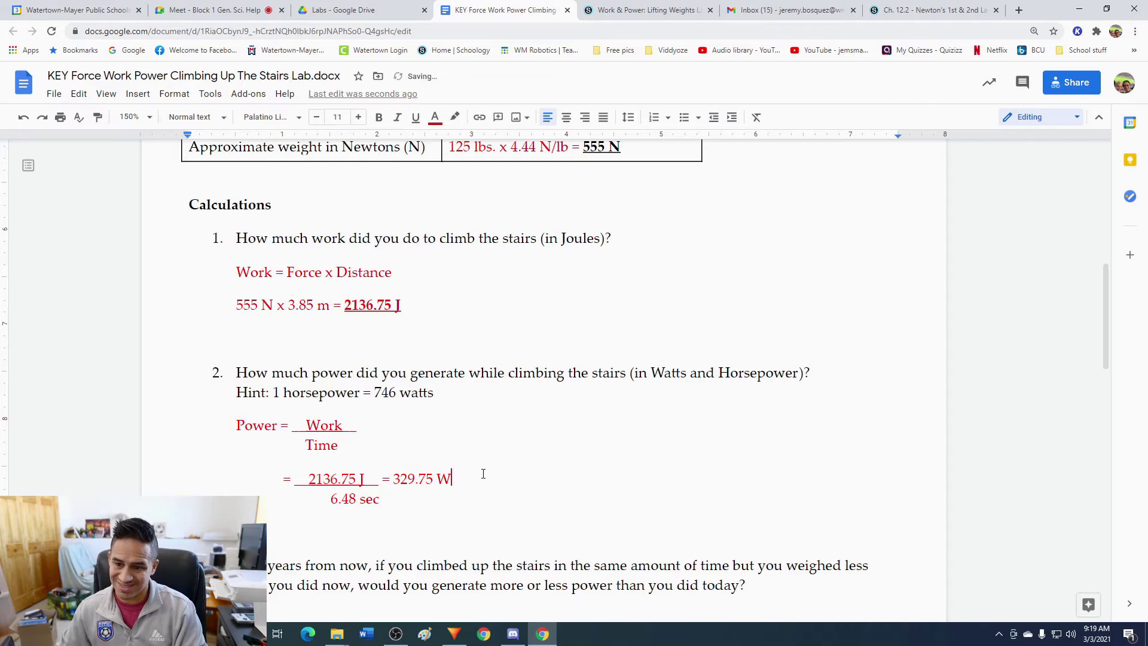
Make the "329.75 W" answer bold and underlined.
drag(452, 478, 395, 478)
key(ctrl+b)
key(ctrl+u)
click(472, 476)
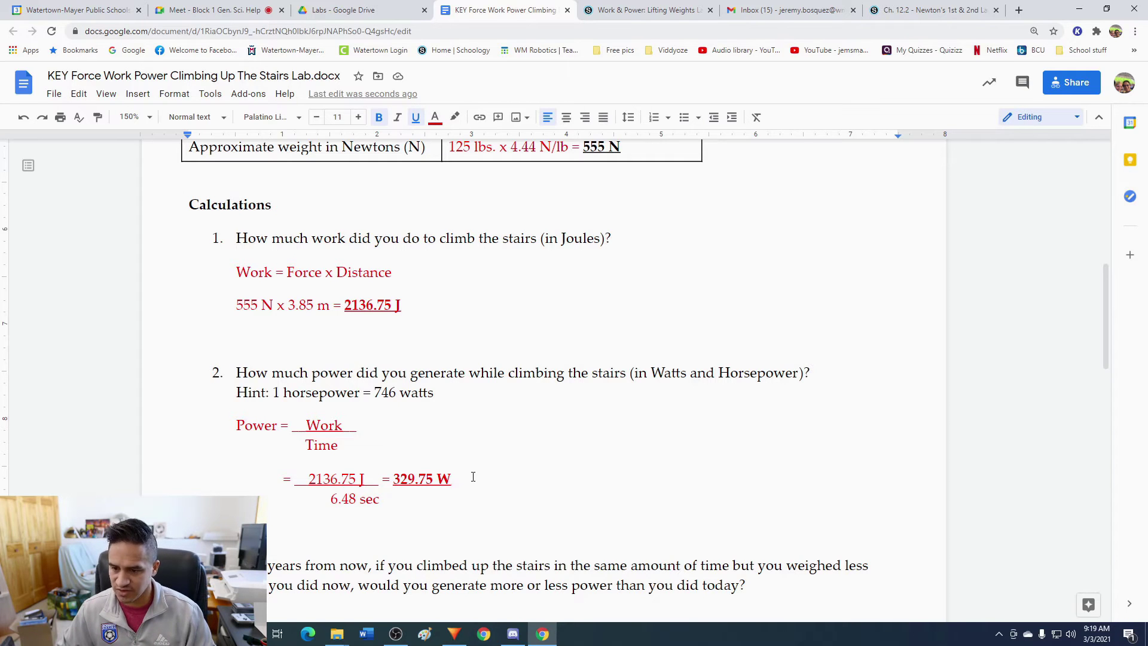
On a new line below the power calculation, enter an underlined "329.75 W" followed by "x", a blank fraction line and "=".
click(454, 499)
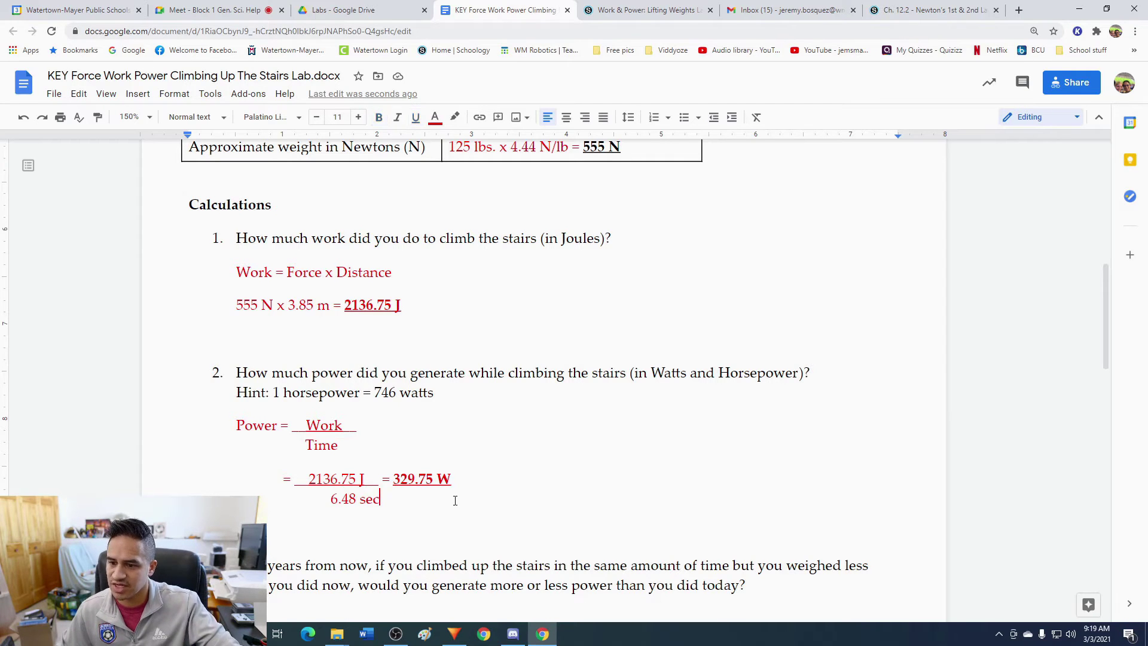
key(Return)
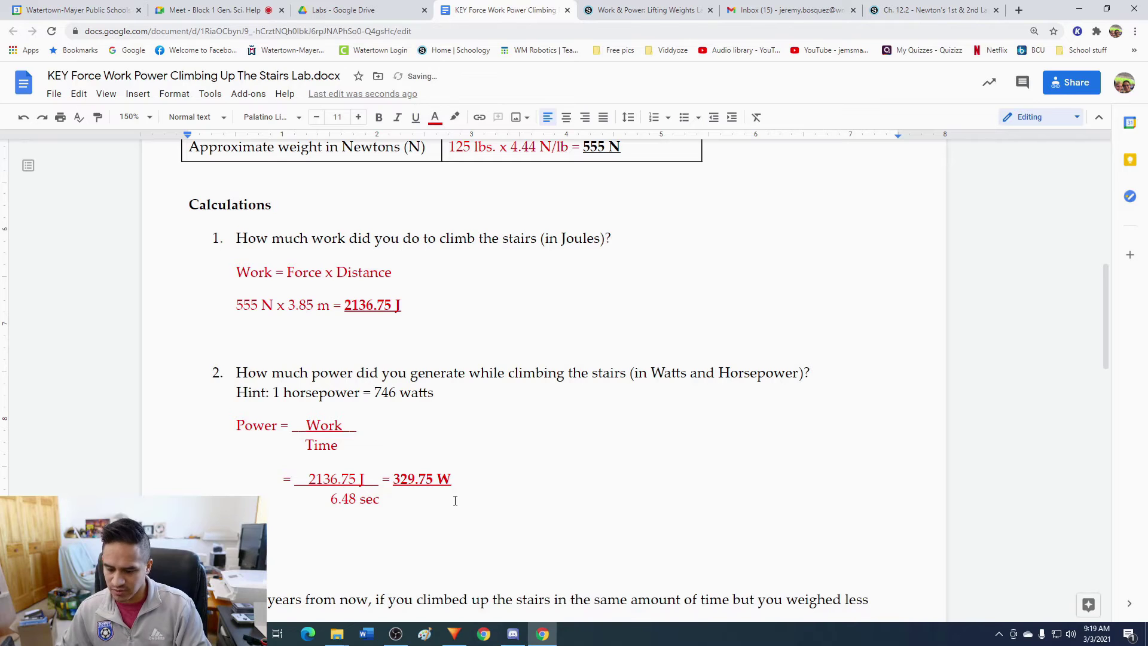
key(ctrl+u)
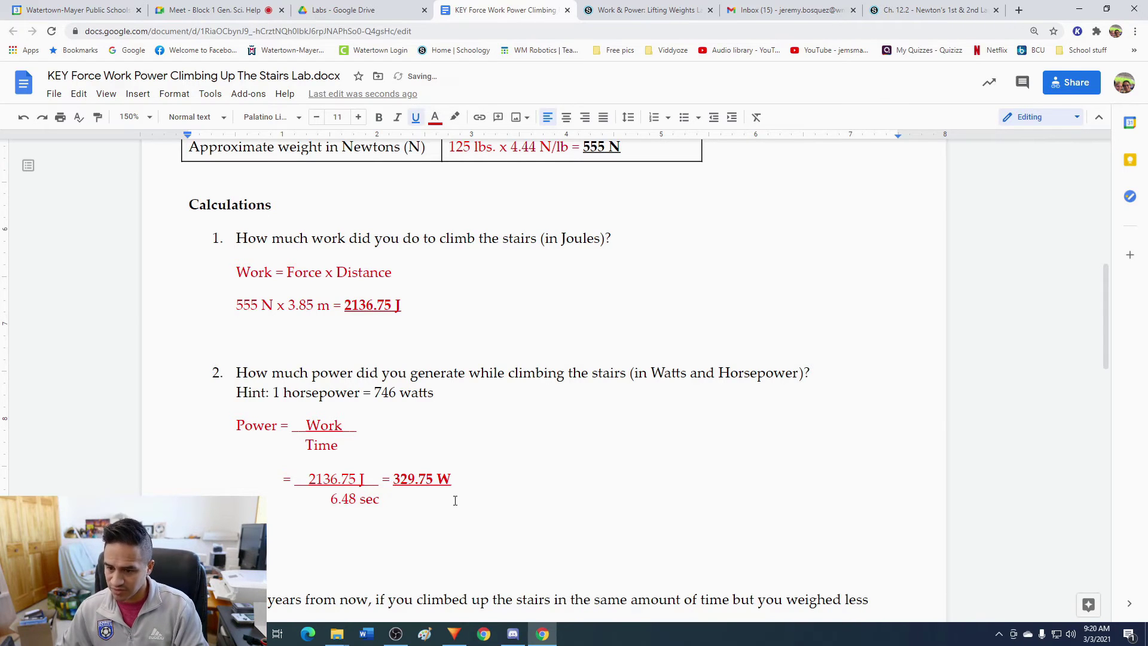
text(329.75 )
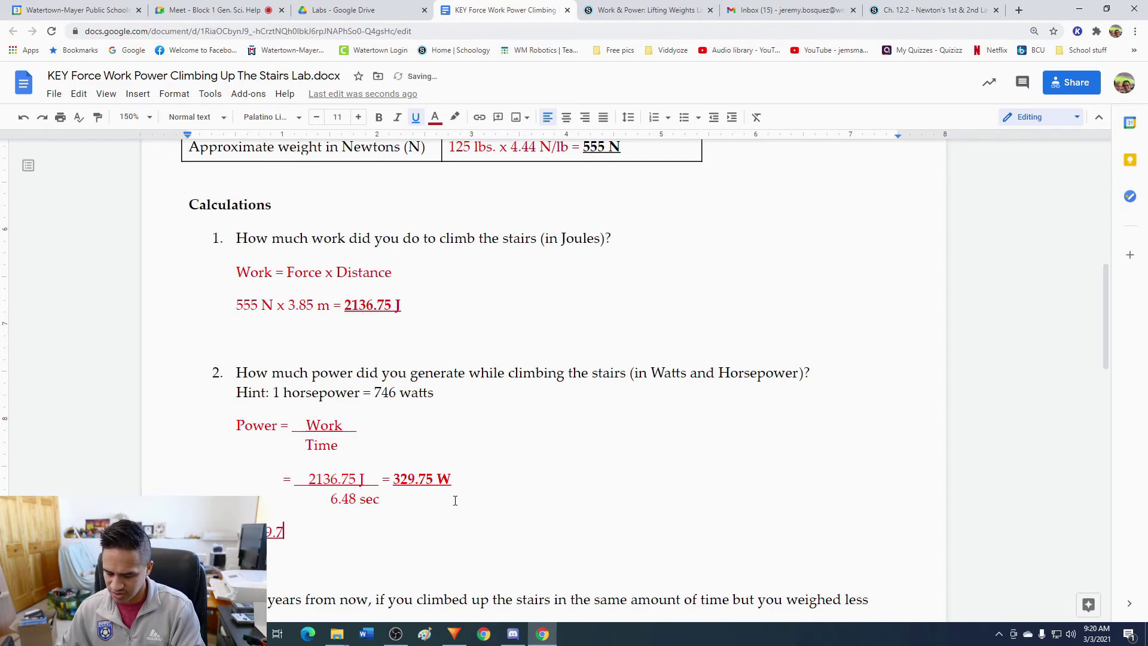
text(W)
key(ctrl+u)
text(__ x __________ =)
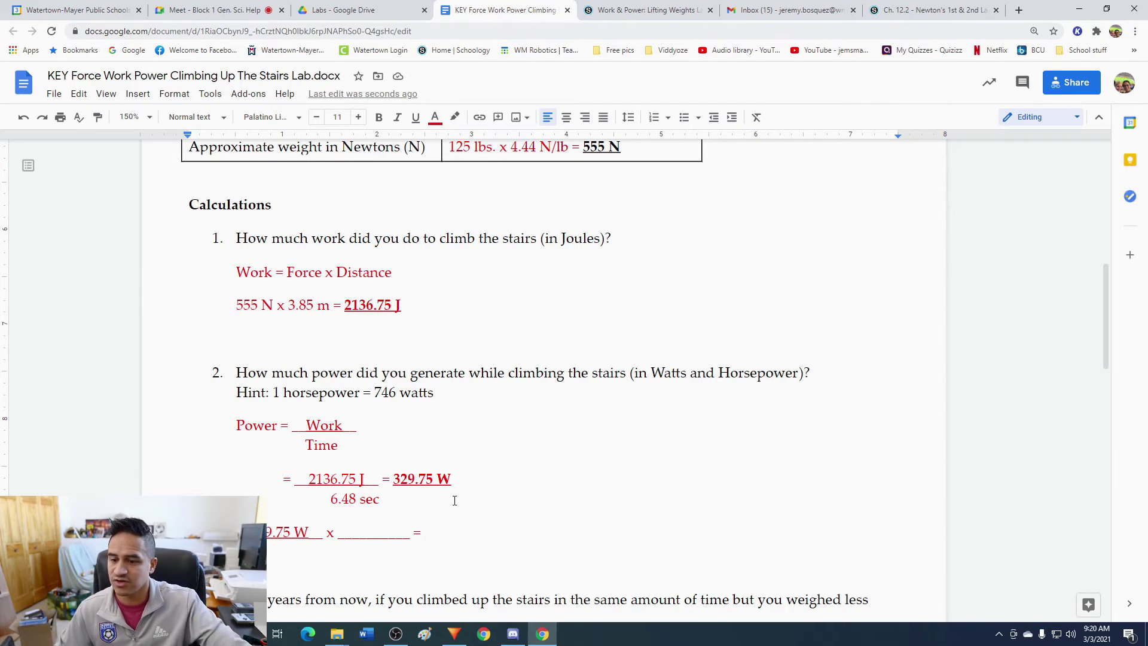
Fill in the blank conversion fraction with "1 horsepower" on the line and "746 W" beneath it.
drag(388, 533, 356, 537)
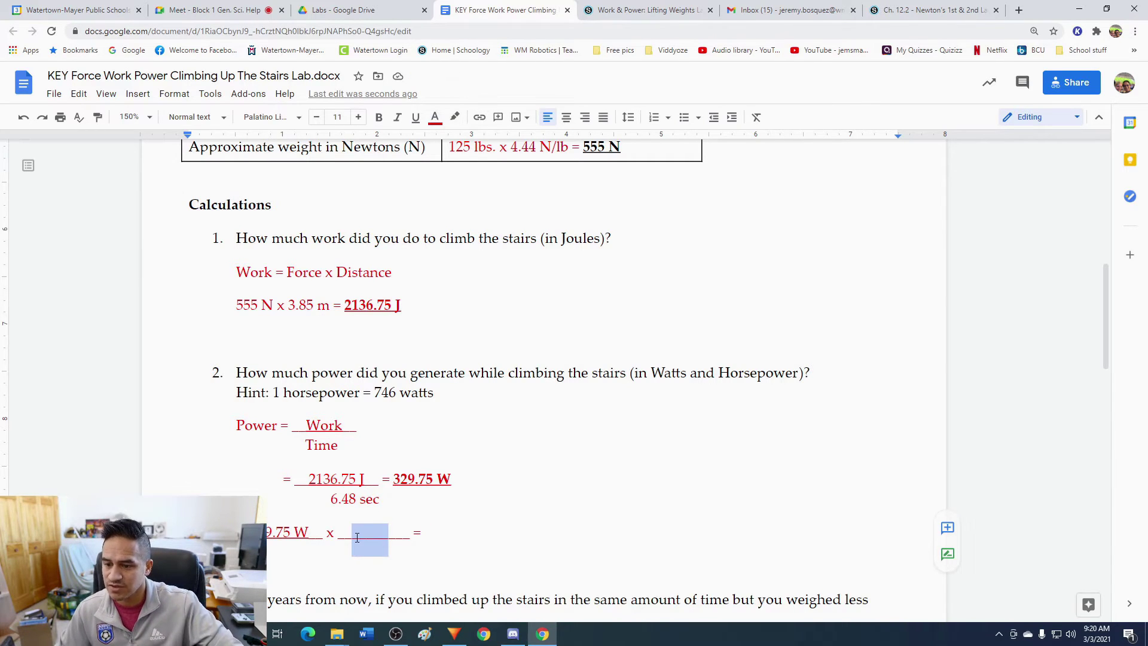
text(1 horsep)
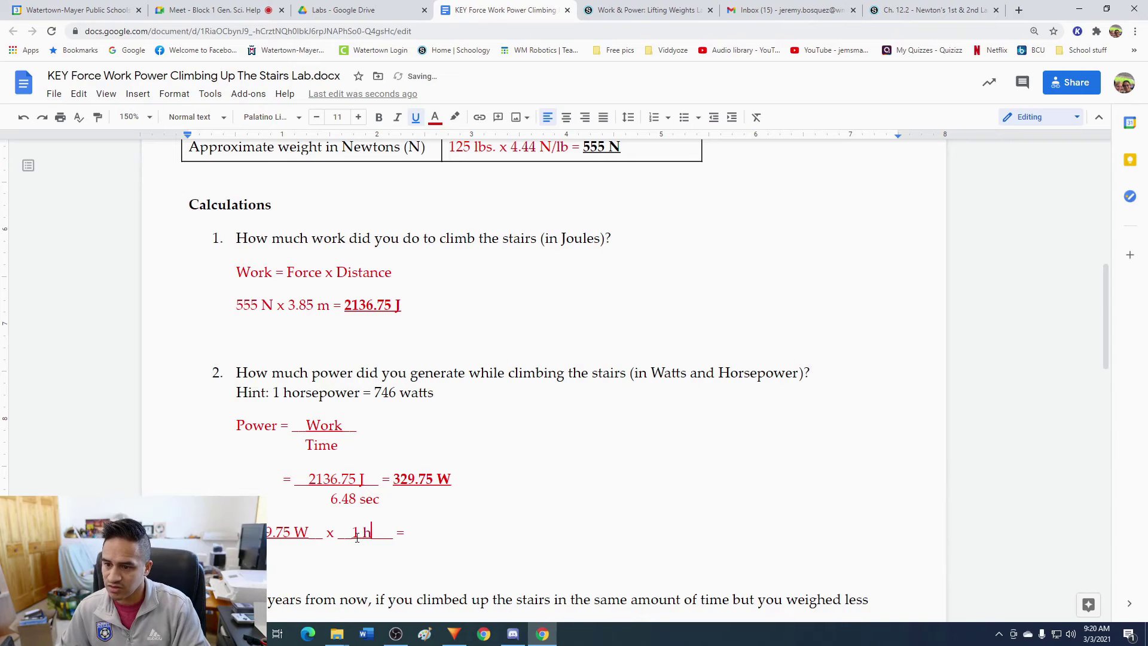
text(ower)
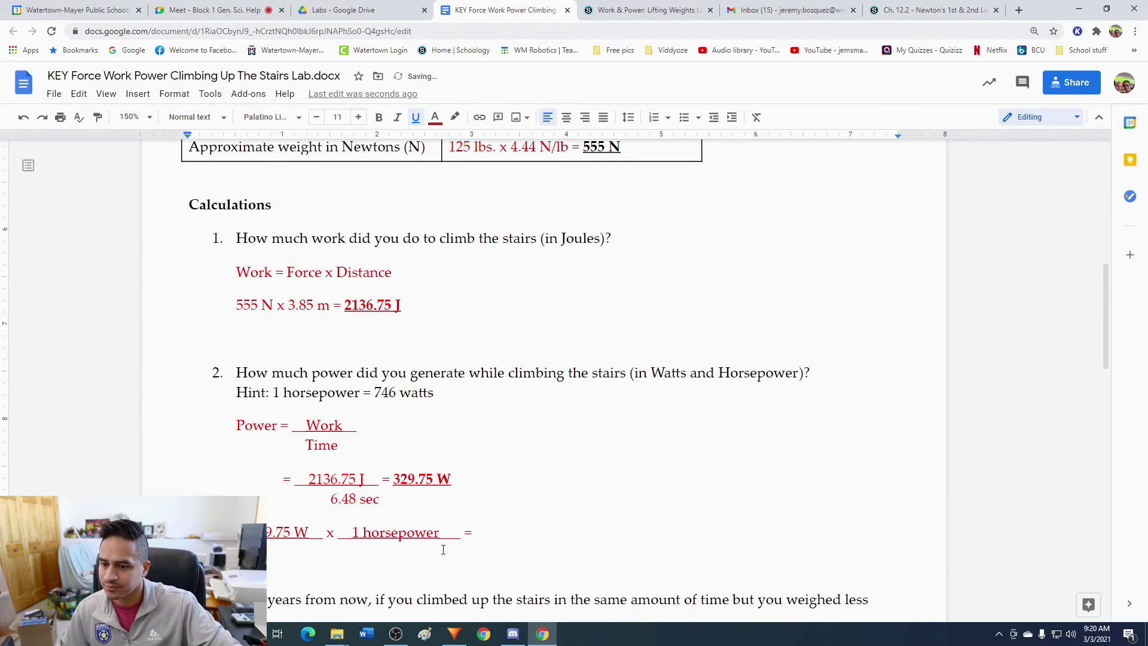
click(476, 537)
key(Return)
key(Tab)
key(Tab)
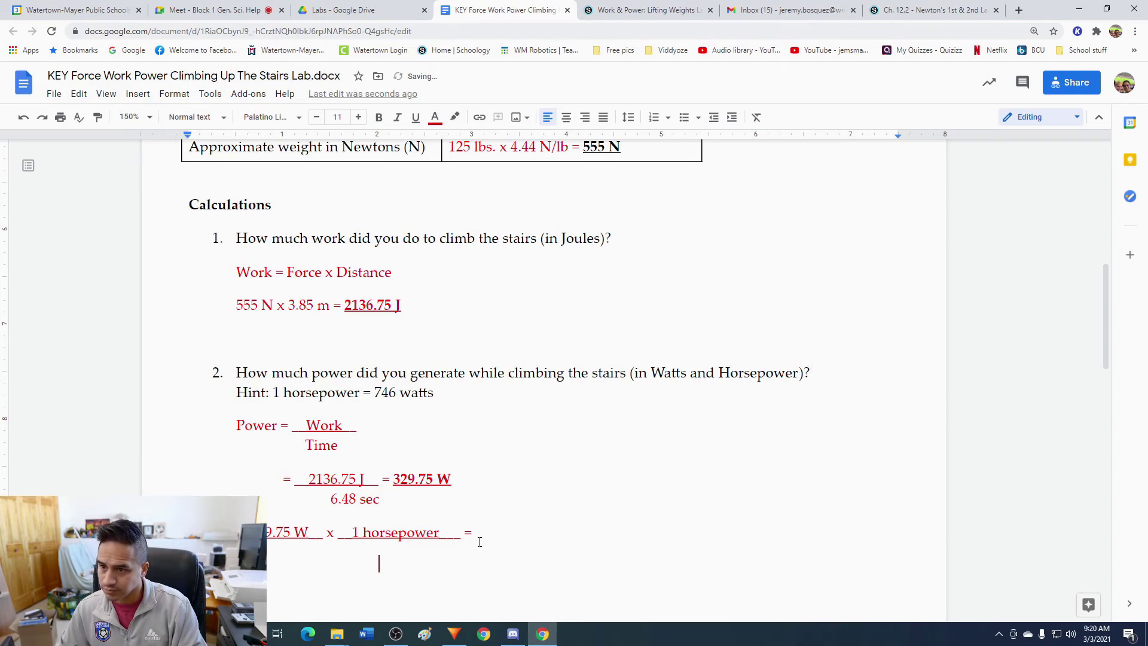
text(746 W)
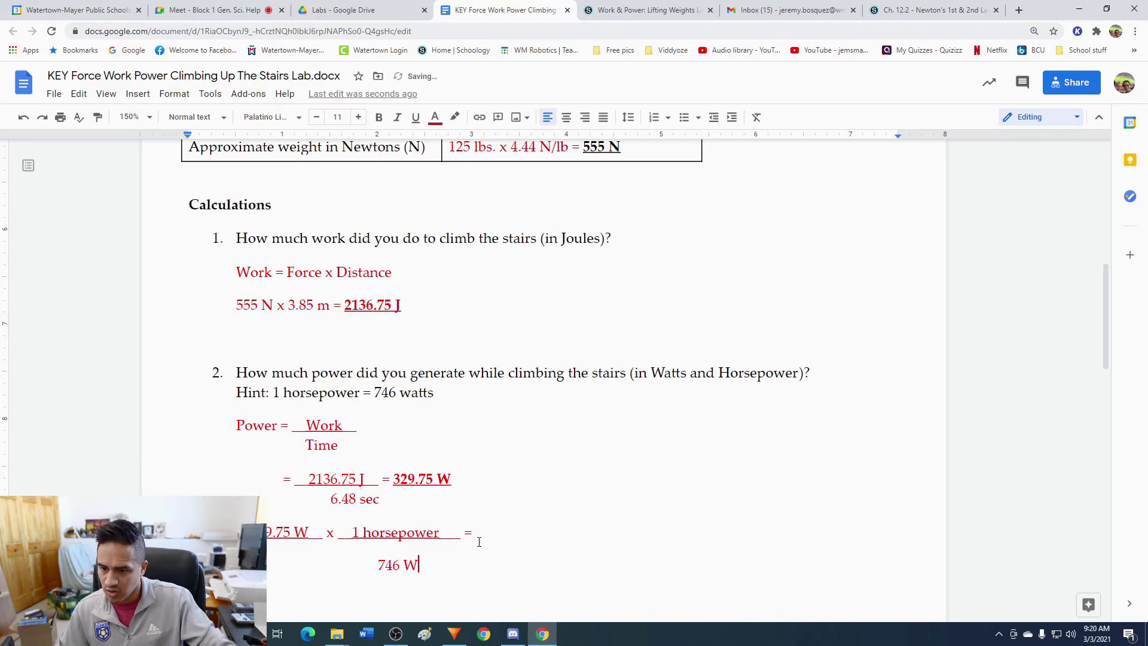
Close the gap above "746 W" so it sits directly beneath the "1 horsepower" fraction line, indented to align with it.
triple_click(378, 564)
key(BackSpace)
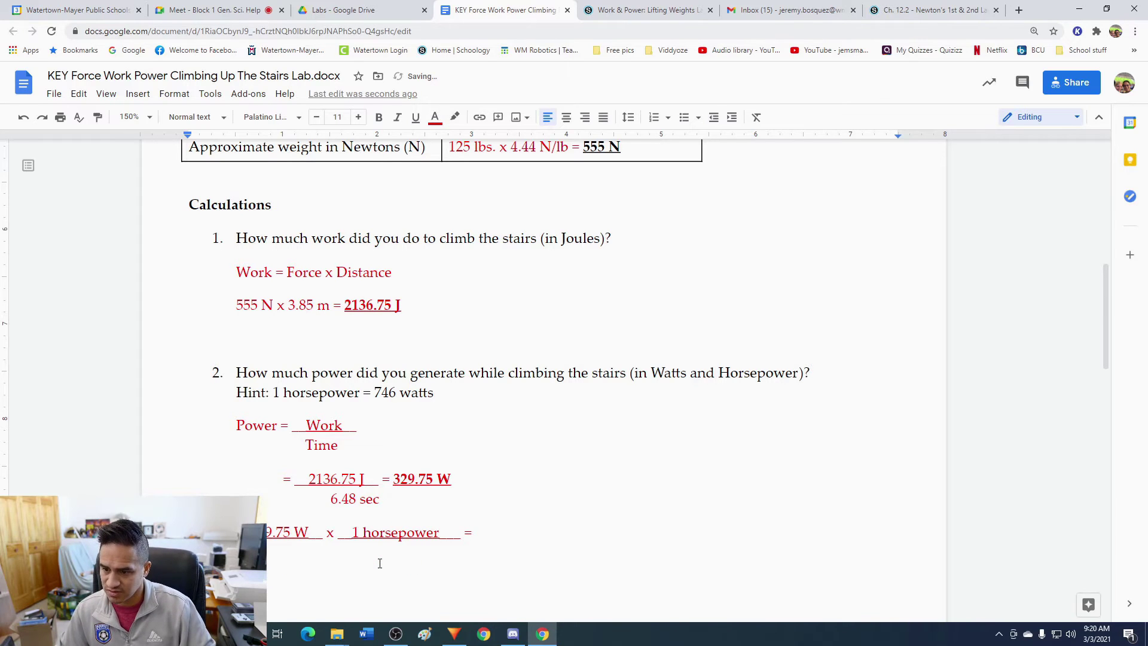
key(ctrl+z)
key(Tab)
key(Tab)
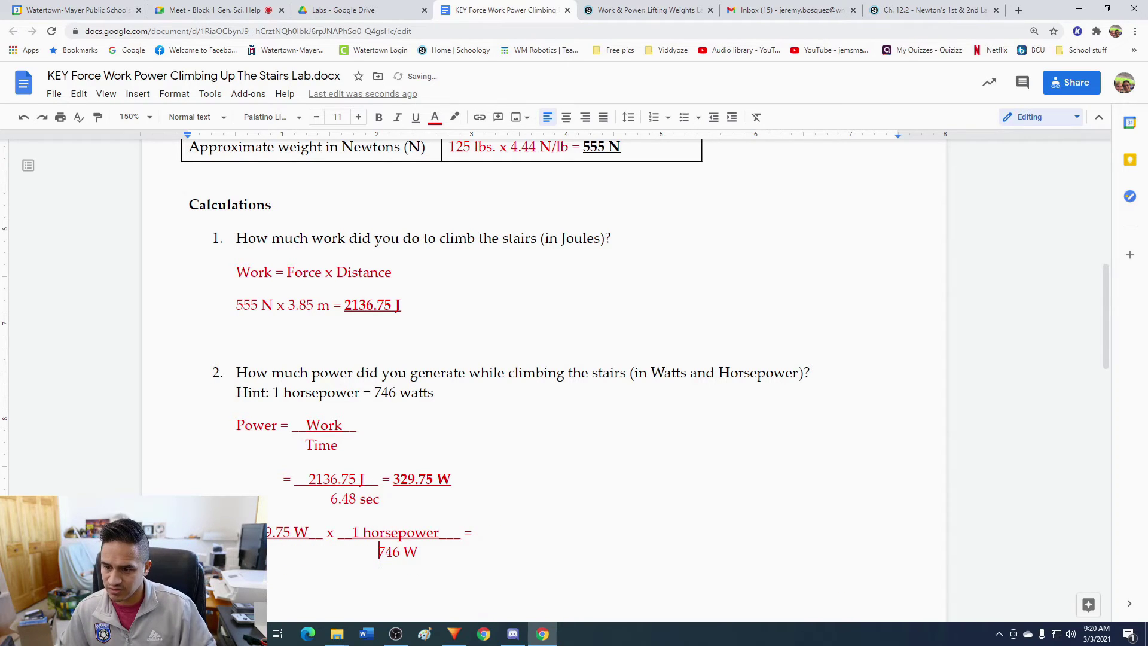
Strike through the watt unit "W" in both "746 W" and the "329.75 W" numerator to show the units cancelling.
double_click(411, 551)
key(alt+shift+5)
double_click(302, 532)
key(alt+shift+5)
Enter the result "0.44 Hp" after the equals sign of the horsepower conversion.
click(512, 528)
click(512, 529)
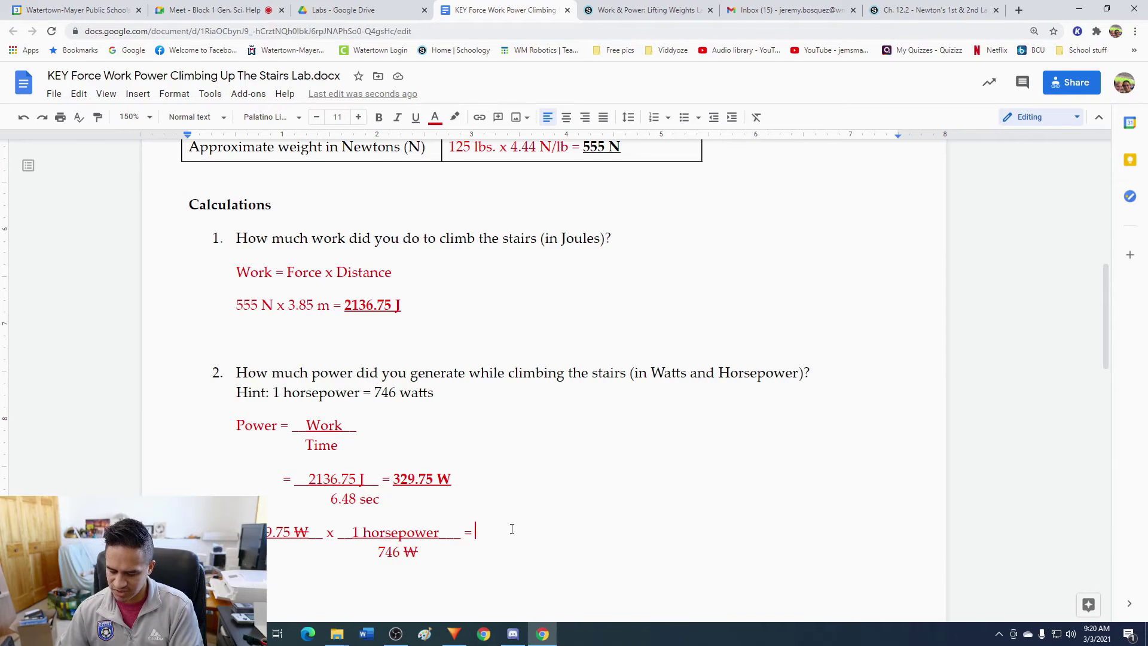
text(0.44)
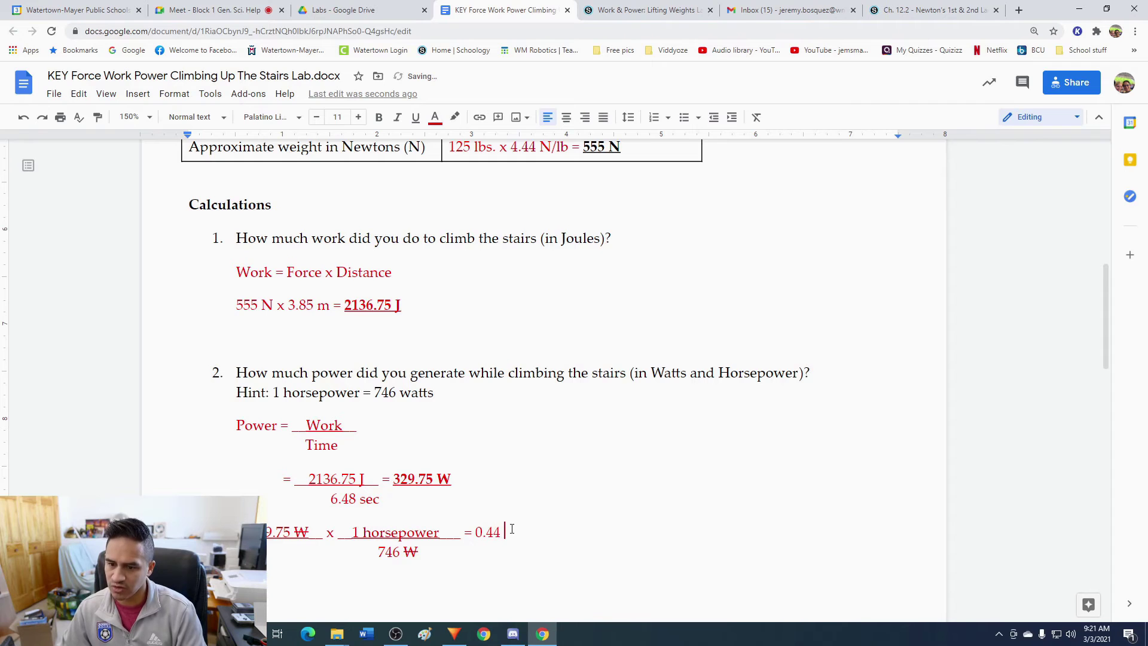
text( Hp)
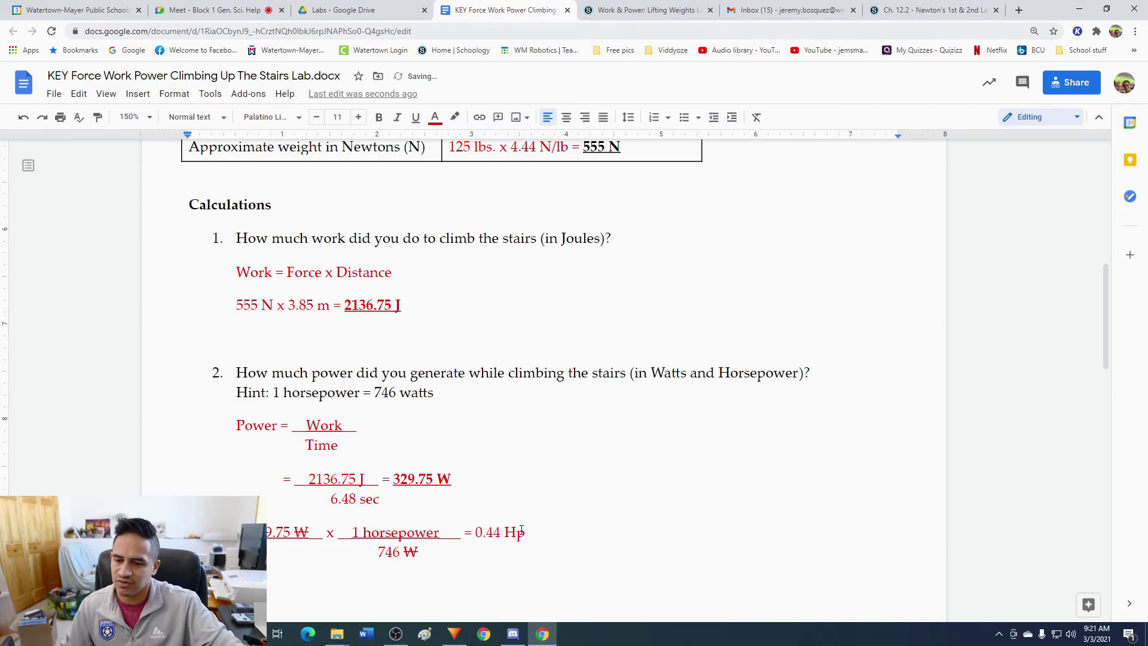
Make the "0.44 Hp" answer bold and underlined.
drag(526, 532, 477, 533)
key(alt+shift+5)
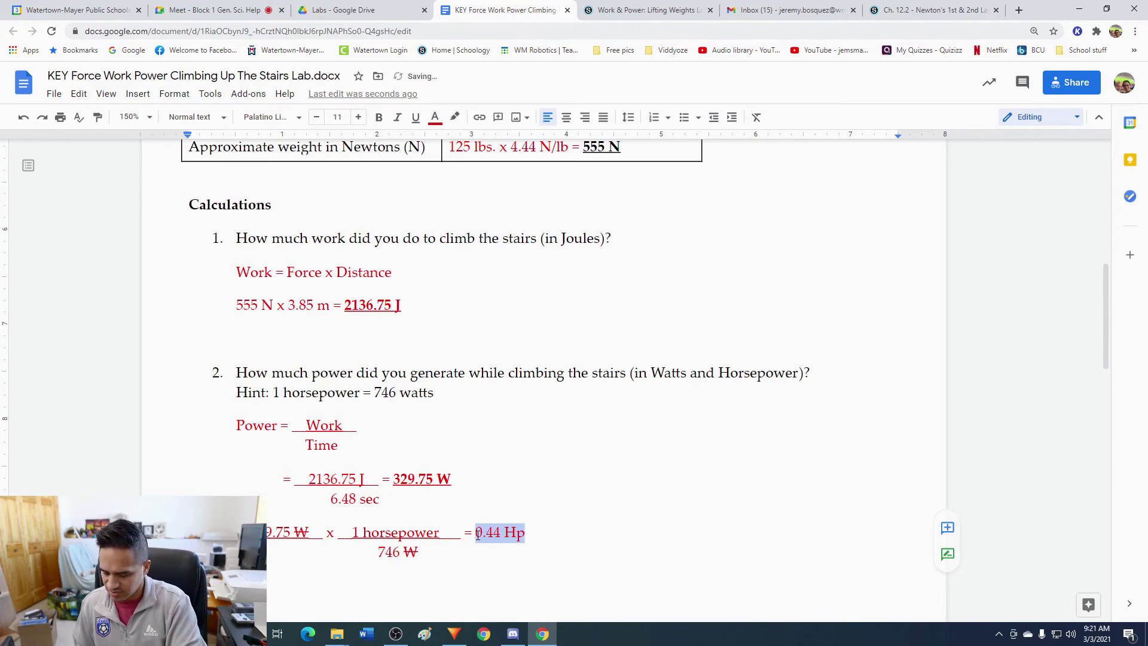
key(ctrl+u)
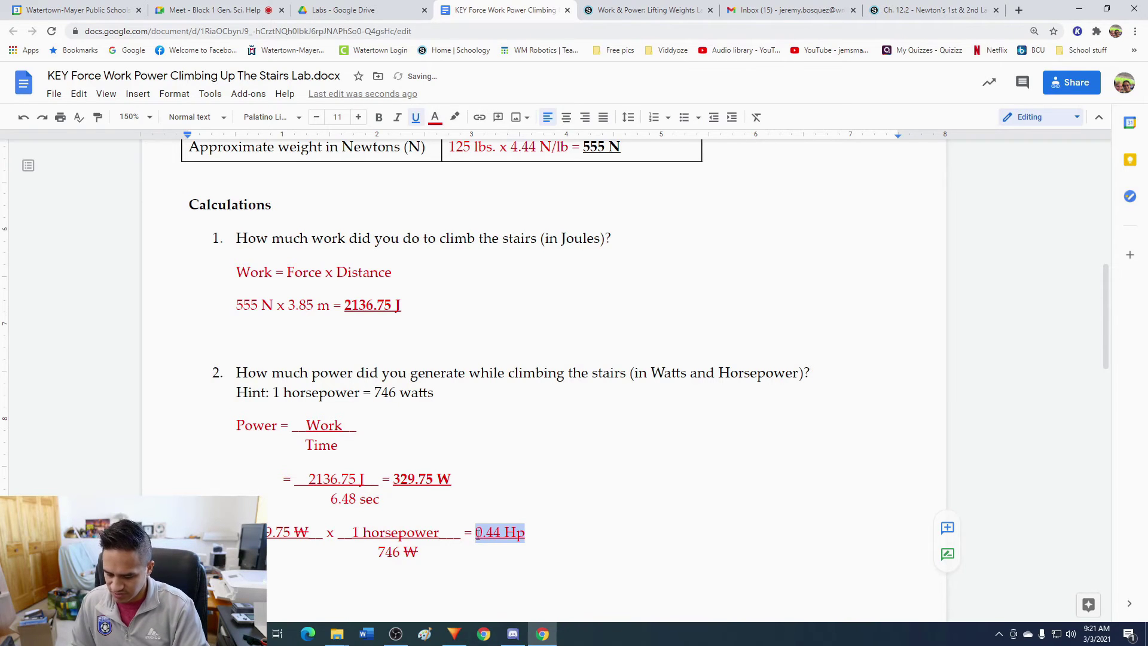
key(ctrl+b)
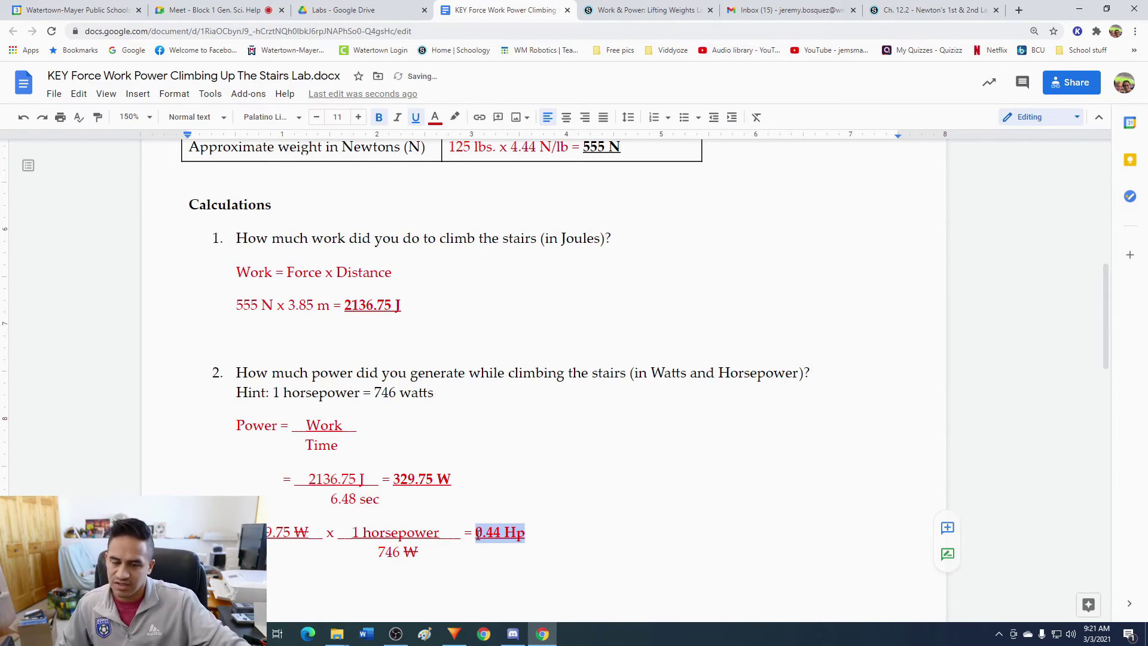
click(541, 538)
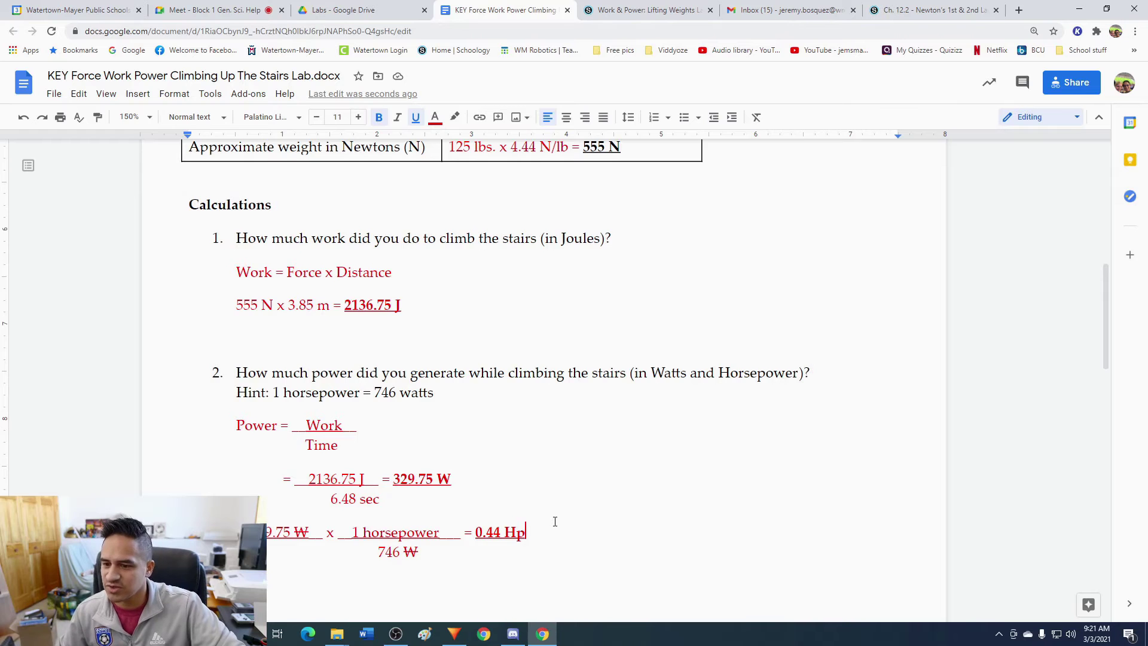
Insert a blank line before the "Extend" heading to push it onto the second page with its questions.
scroll(553, 524, down, 2)
scroll(554, 521, down, 1)
click(308, 393)
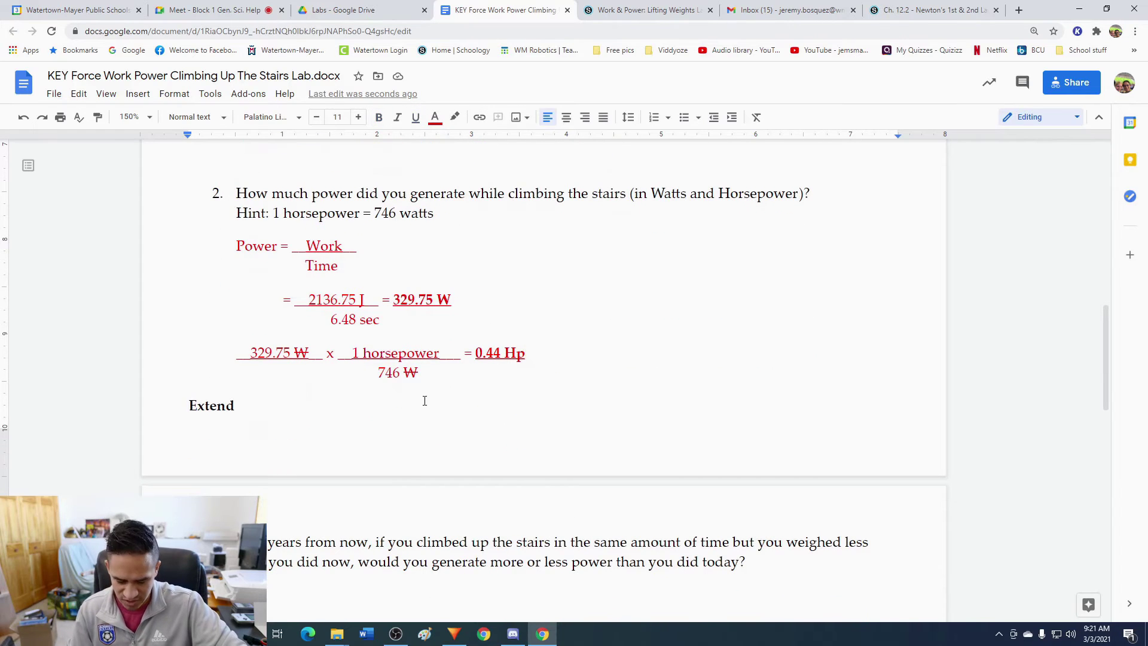
key(End)
key(Return)
scroll(433, 437, down, 3)
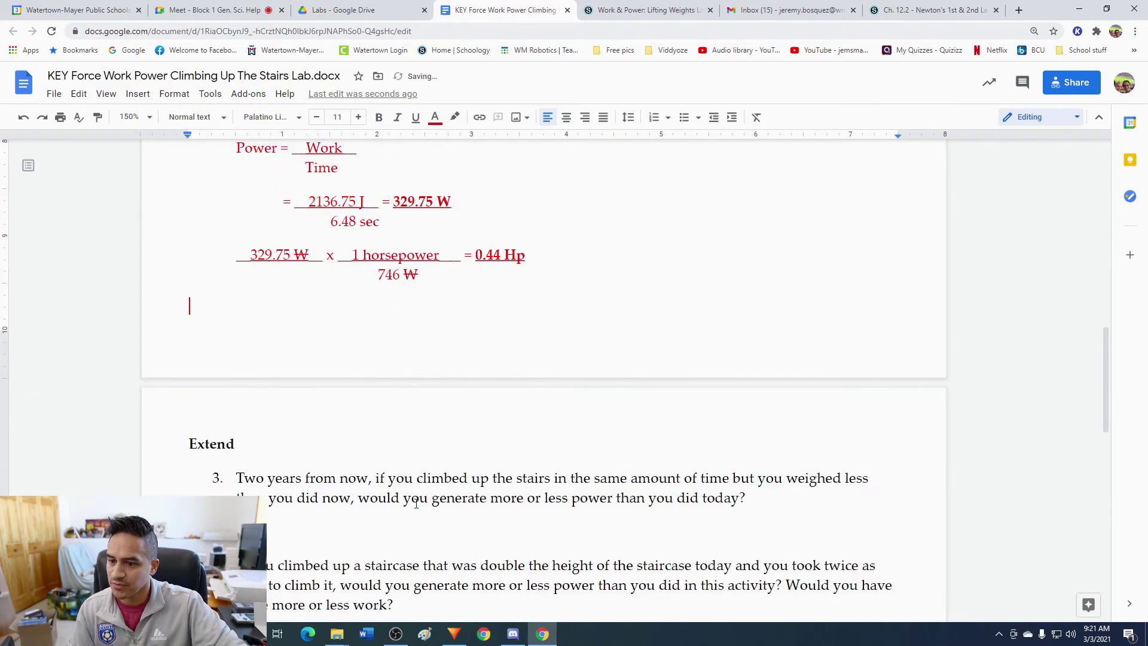
Set the text colour to red on the blank answer line below question 3.
scroll(437, 469, up, 4)
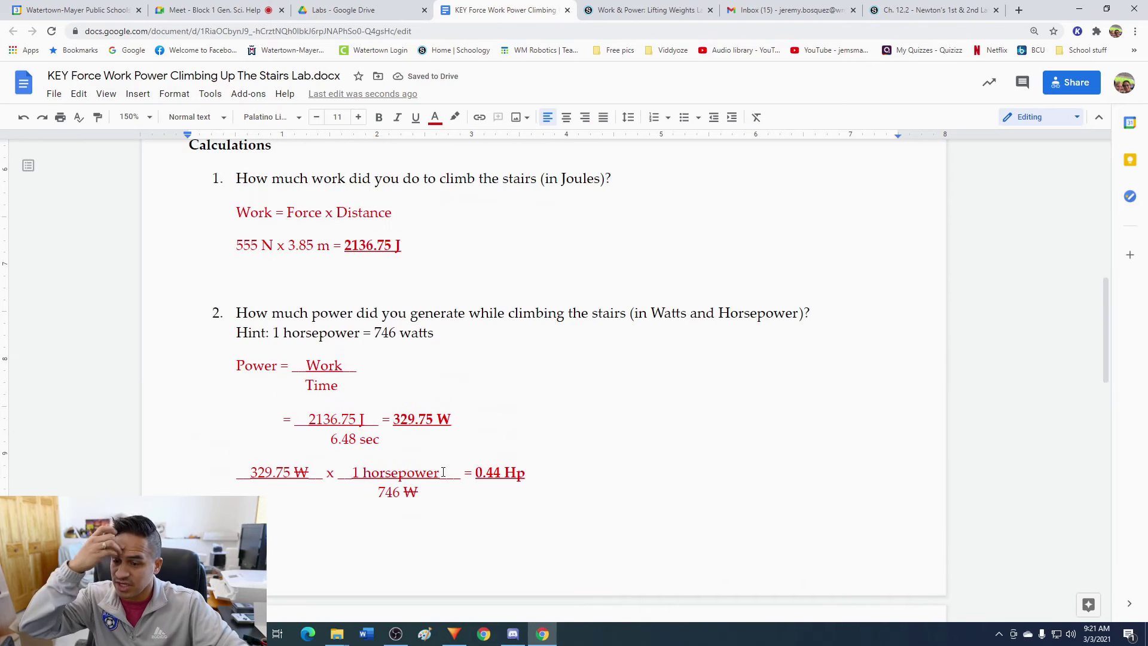
scroll(454, 466, down, 5)
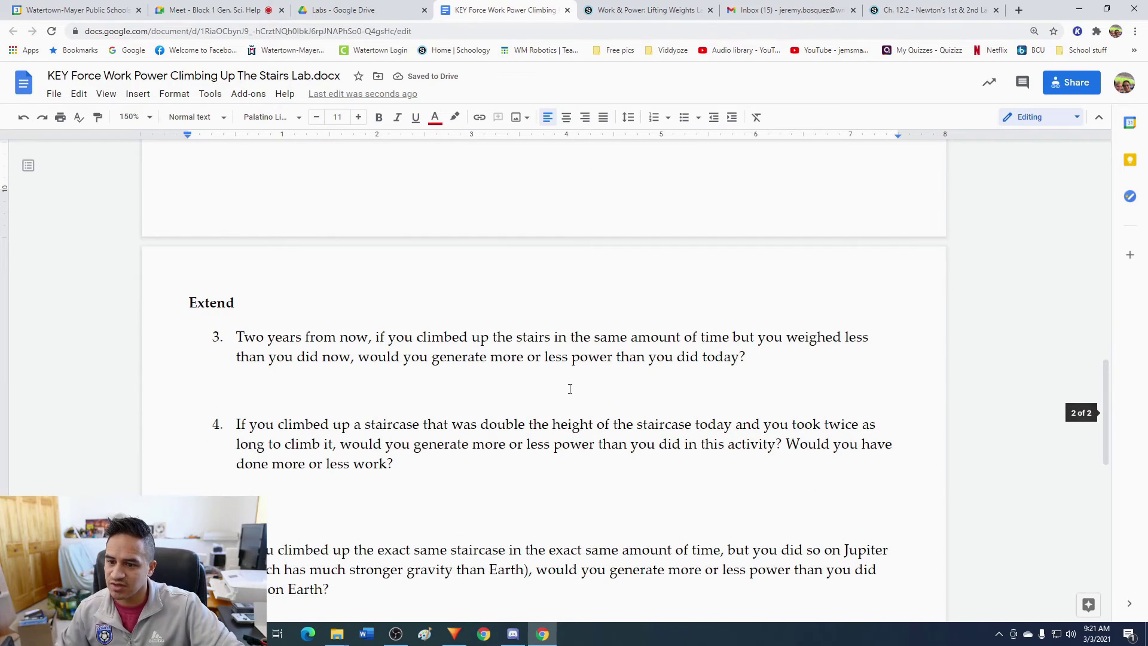
click(570, 389)
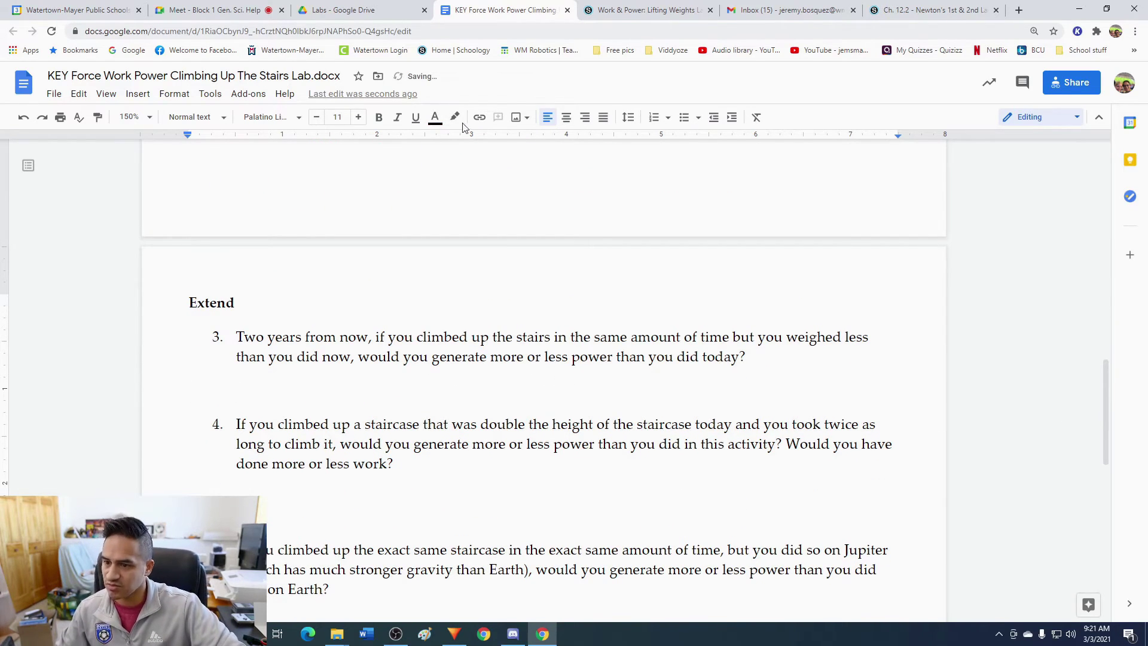
click(435, 116)
click(454, 156)
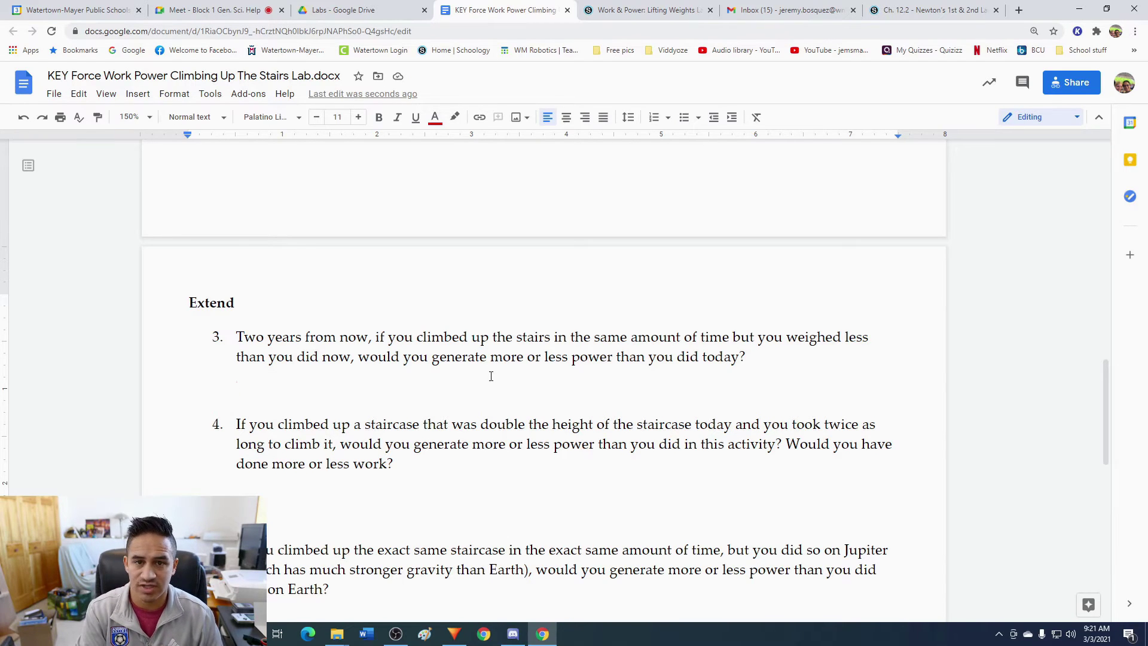
text(Power =)
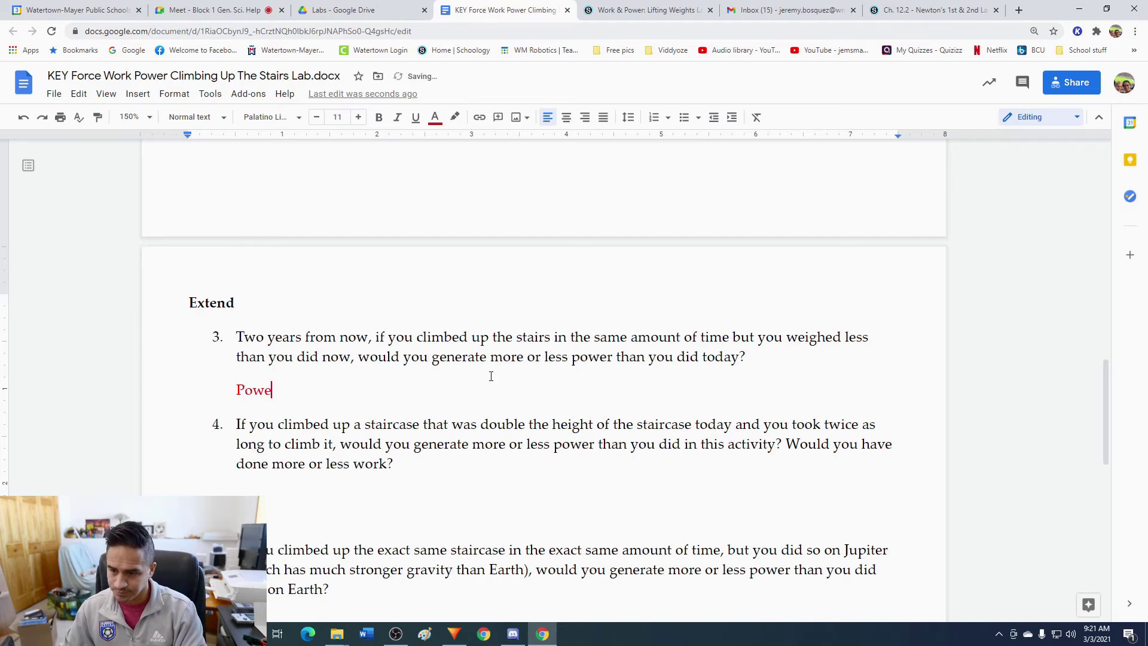
key(BackSpace)
key(BackSpace)
key(BackSpace)
key(BackSpace)
key(BackSpace)
key(BackSpace)
key(BackSpace)
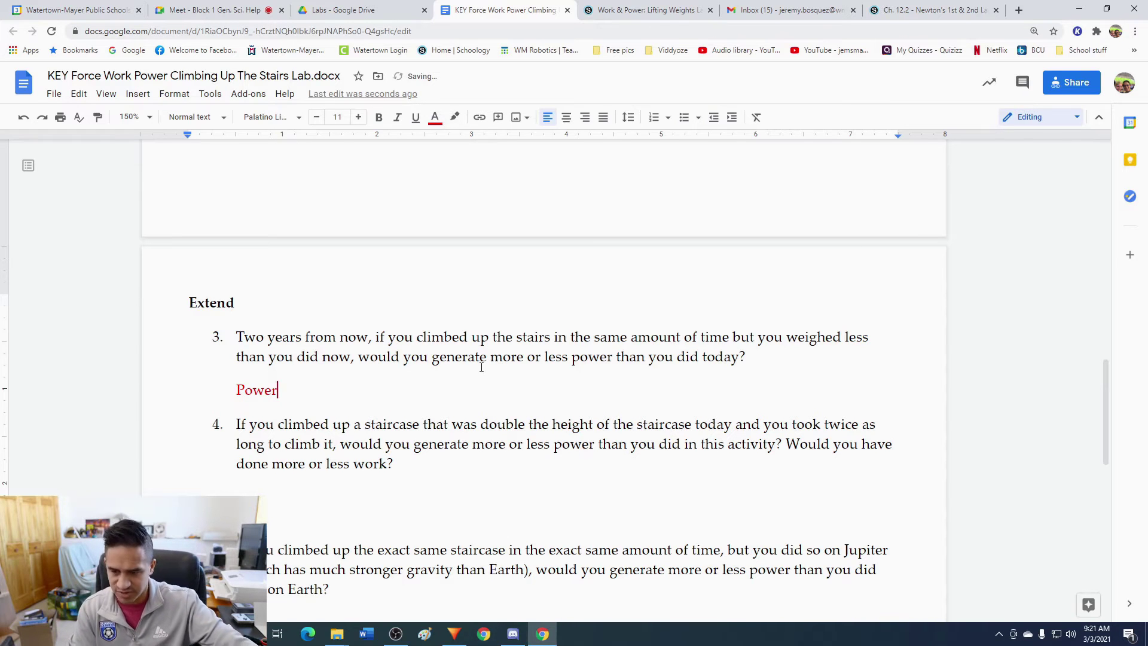
Copy the "Power = Work / Time" formula from question 2 into the answer space below question 3.
scroll(371, 381, up, 5)
scroll(370, 384, up, 1)
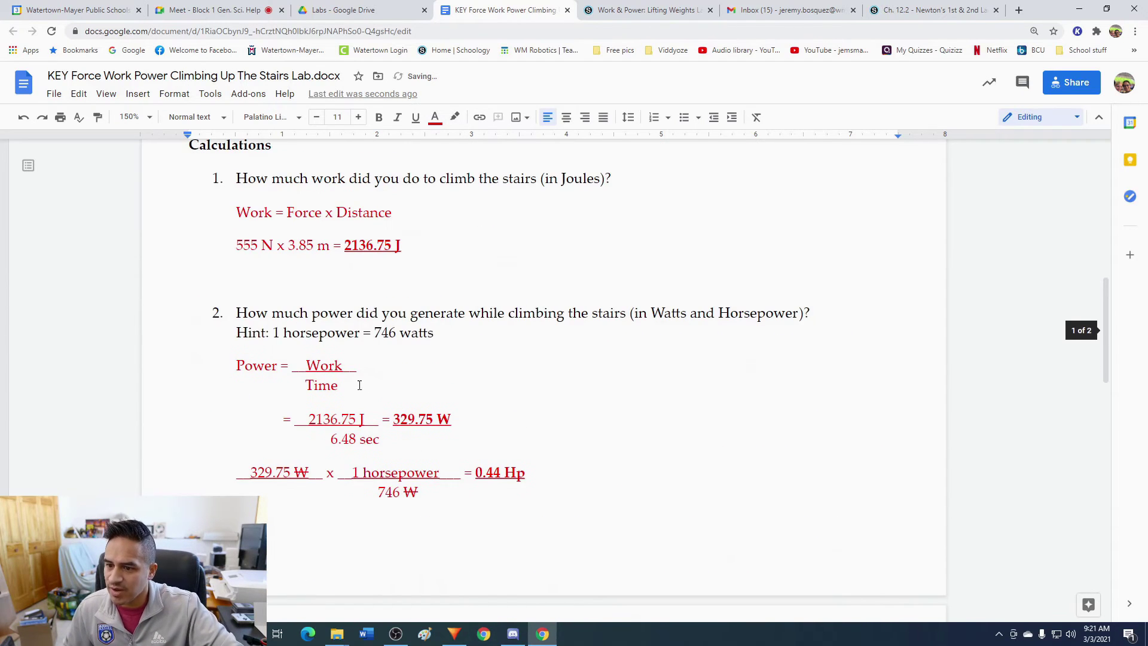
drag(336, 388, 233, 366)
key(ctrl+c)
scroll(380, 487, down, 6)
key(ctrl+v)
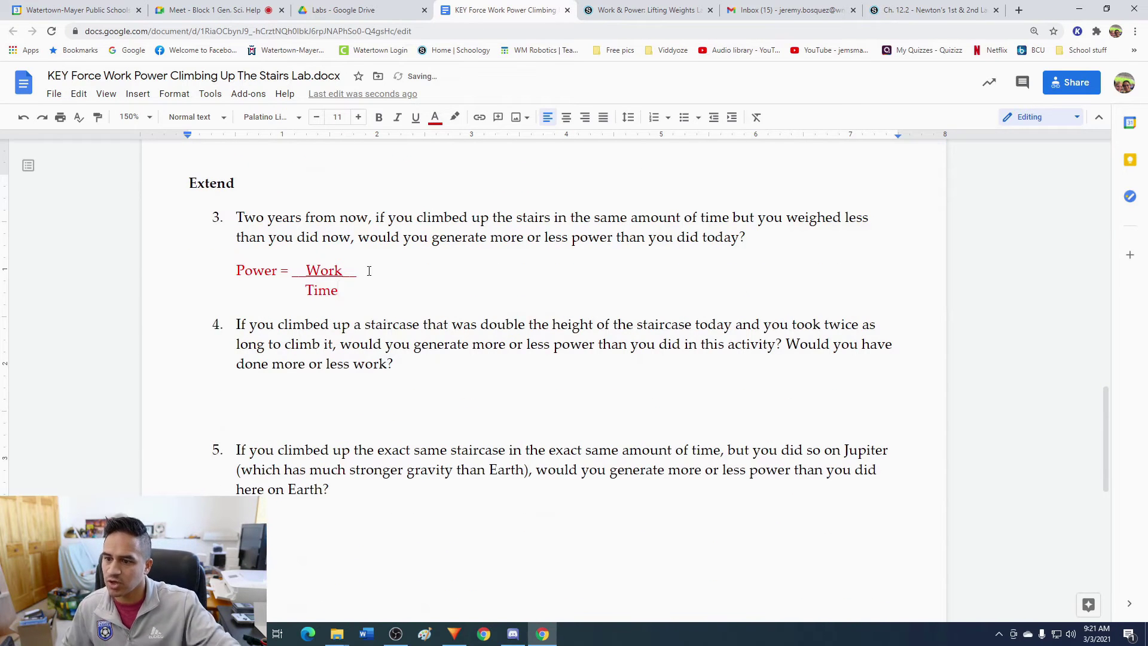
Add "Work = Force x Distance" on the same line as question 3's power formula, spaced three tab stops over.
click(371, 270)
key(Tab)
key(Tab)
key(Tab)
text(Work = Force)
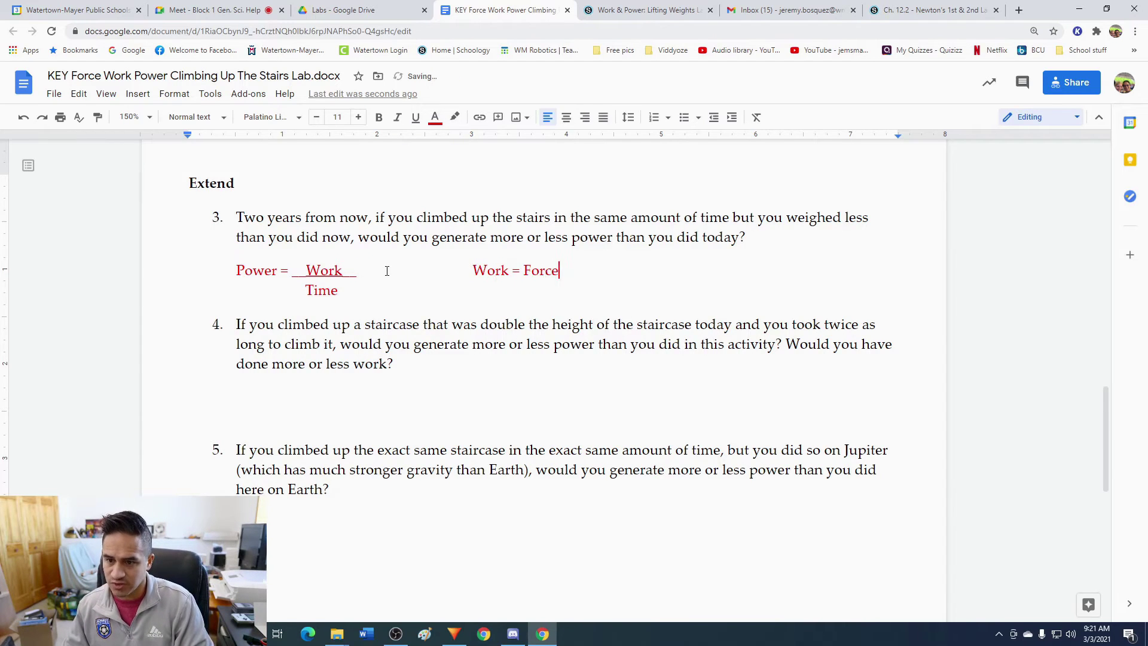
text( x Distance)
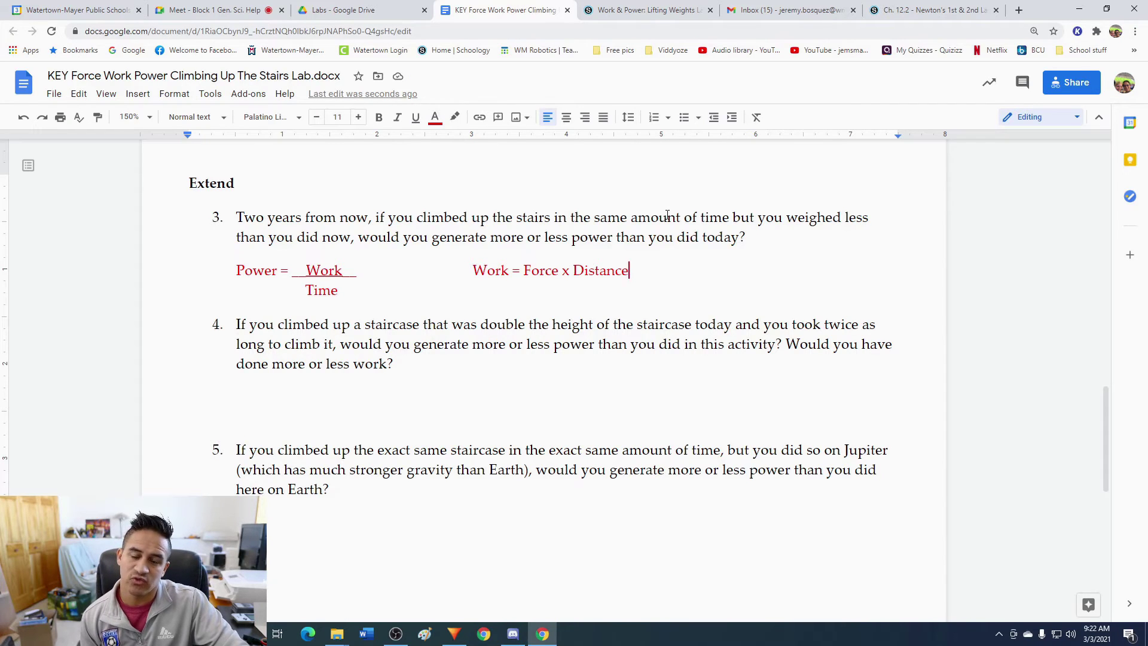
Insert "(smaller)" in black text after "Force" in question 3's work formula.
drag(524, 267, 558, 265)
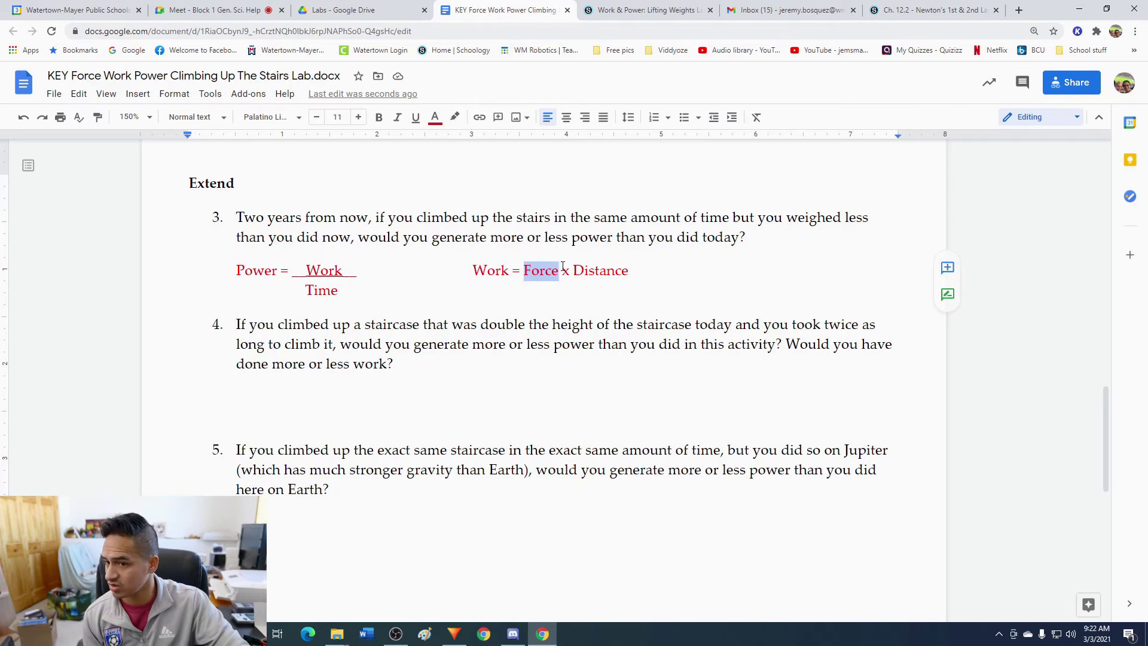
click(563, 267)
text(()
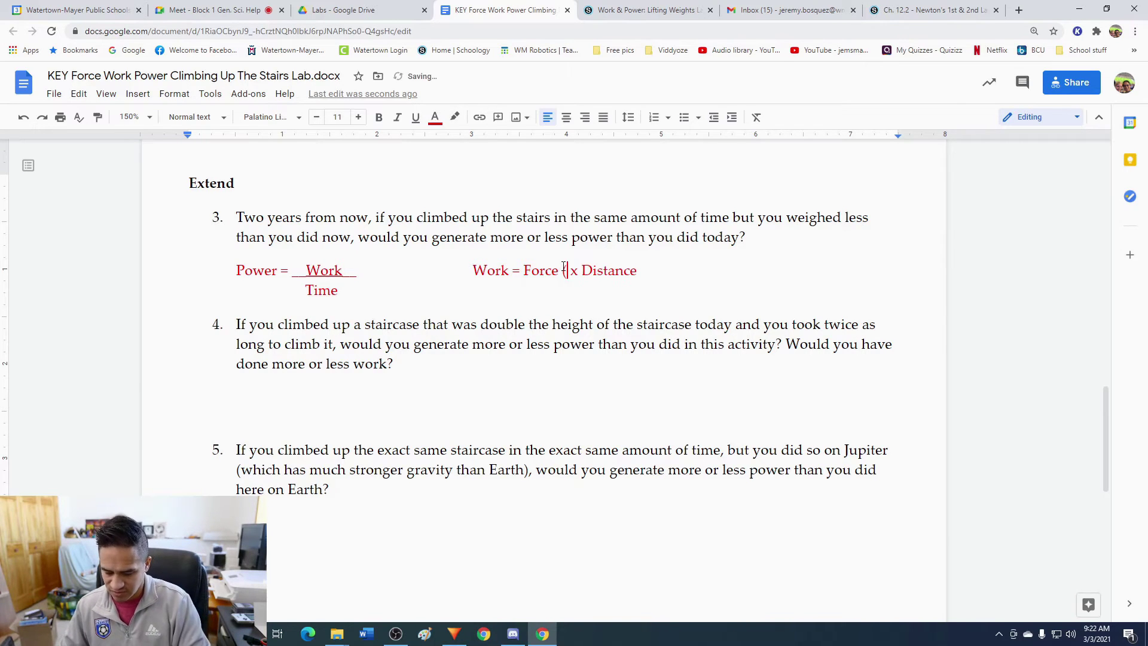
key(BackSpace)
click(434, 117)
click(443, 142)
text((smaller))
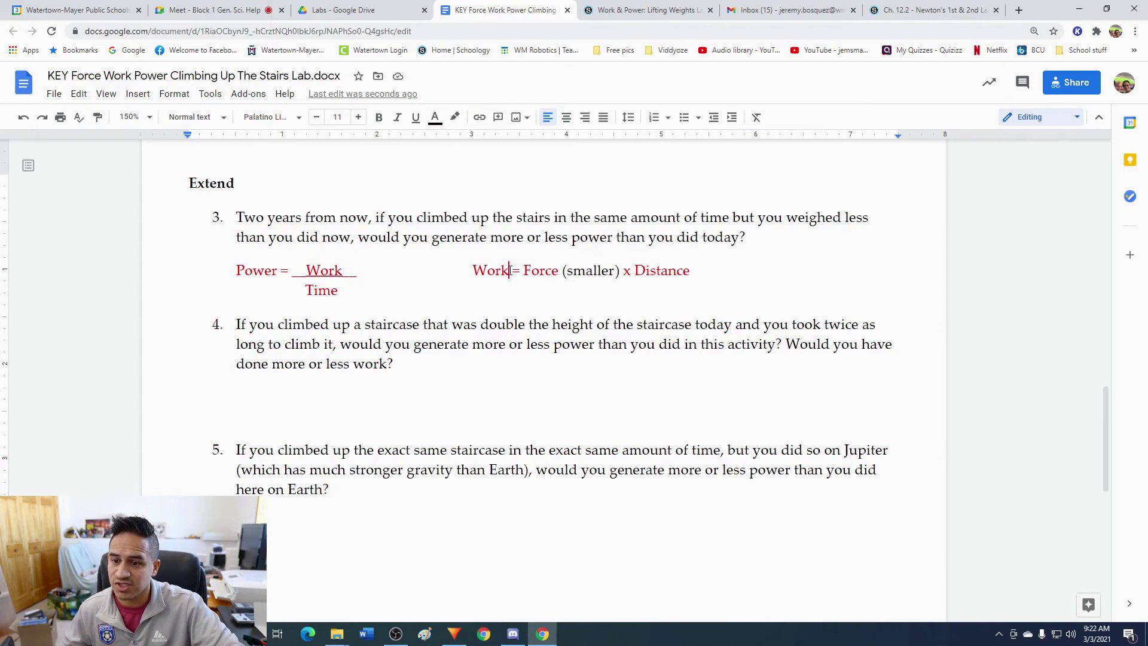
Insert "(smaller)" in black text after "Work" in the "Work = Force x Distance" formula of question 3.
click(435, 117)
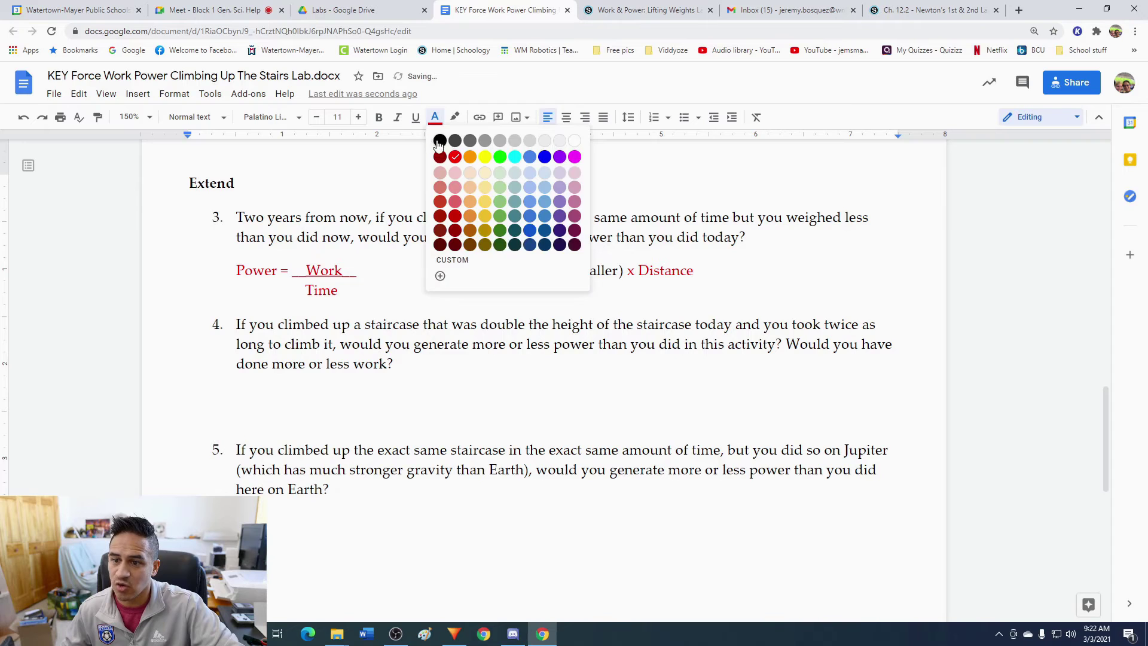
click(439, 144)
text((smaller))
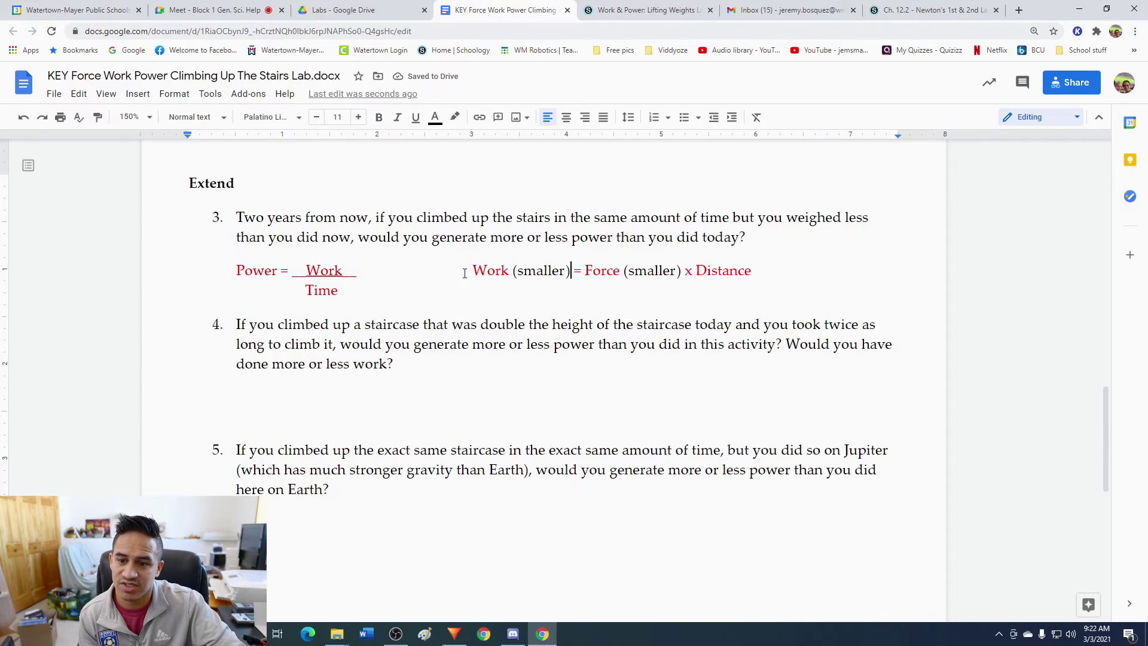
Insert "(smaller)" in black text after "Work" in the numerator of question 3's power formula.
click(344, 272)
click(435, 118)
click(440, 141)
text((smaller))
Add "(same)" in black text after "Time" in the denominator of question 3's power formula.
click(364, 288)
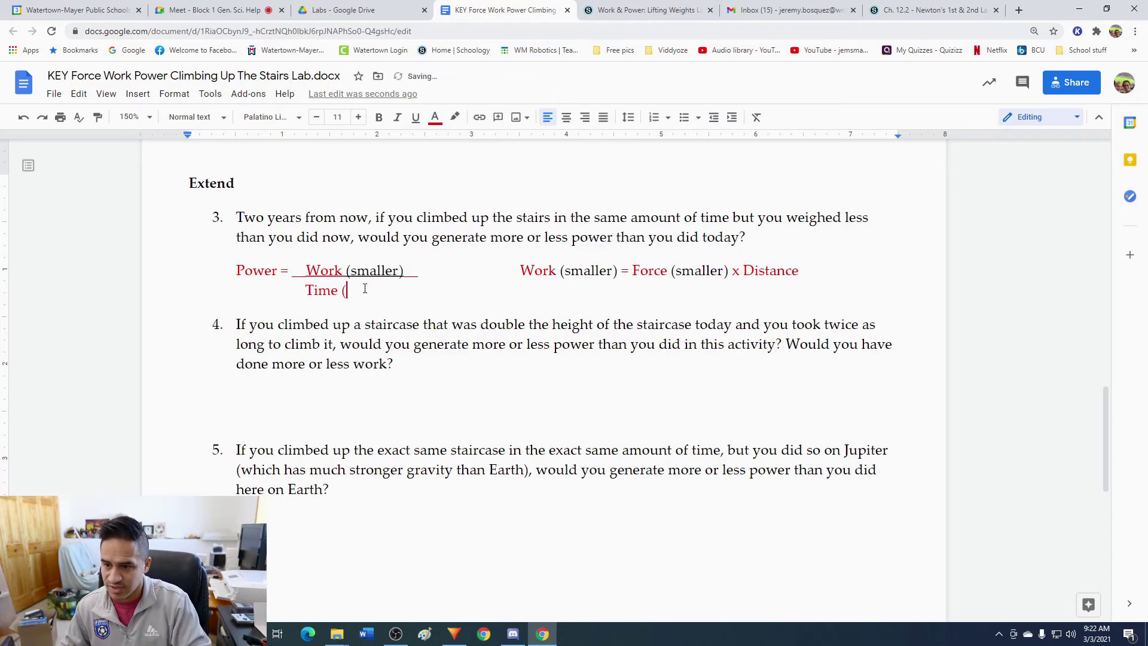
click(434, 116)
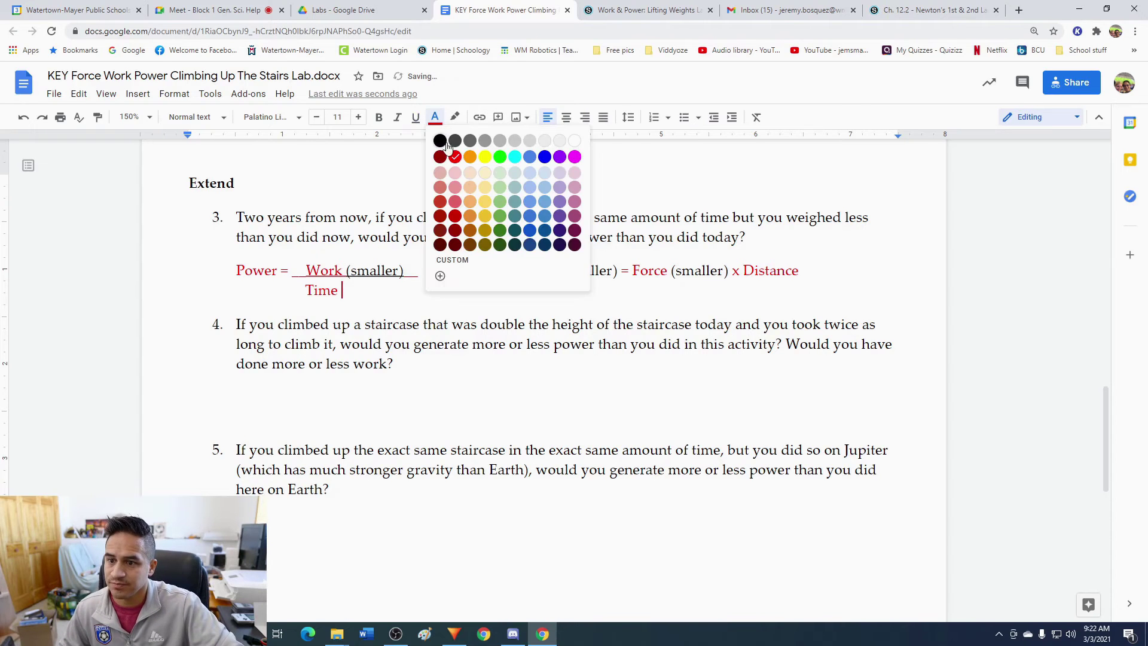
click(444, 139)
text((same))
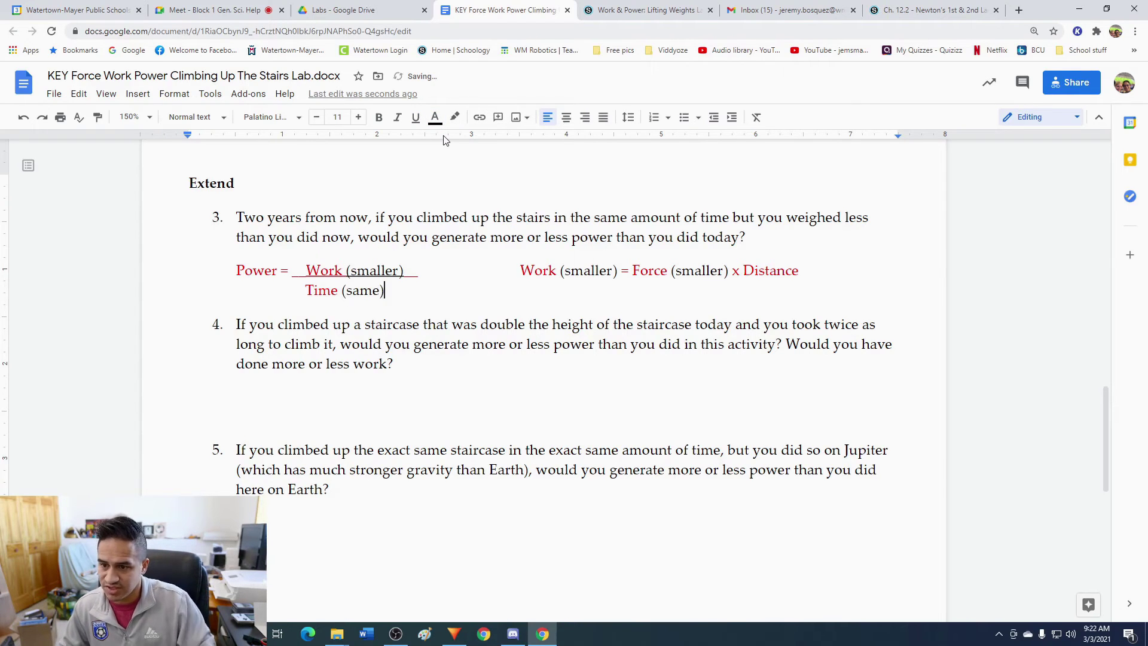
Add "(same)" in black text after "Distance" in question 3's work formula.
click(814, 264)
click(435, 116)
click(443, 140)
text(()
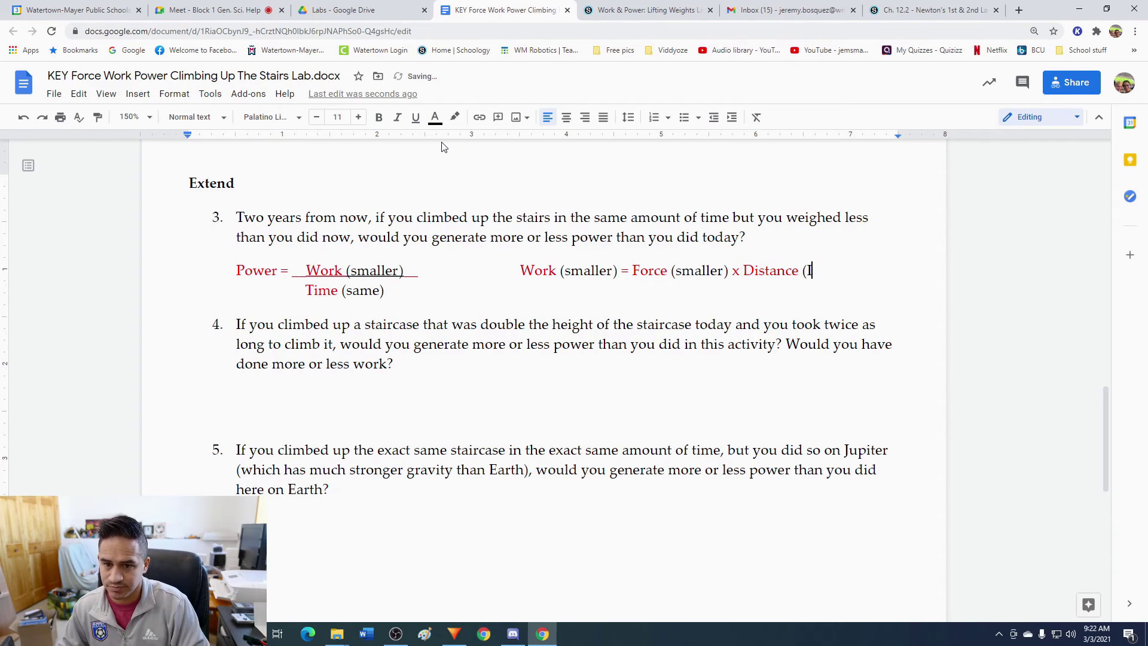
text(same))
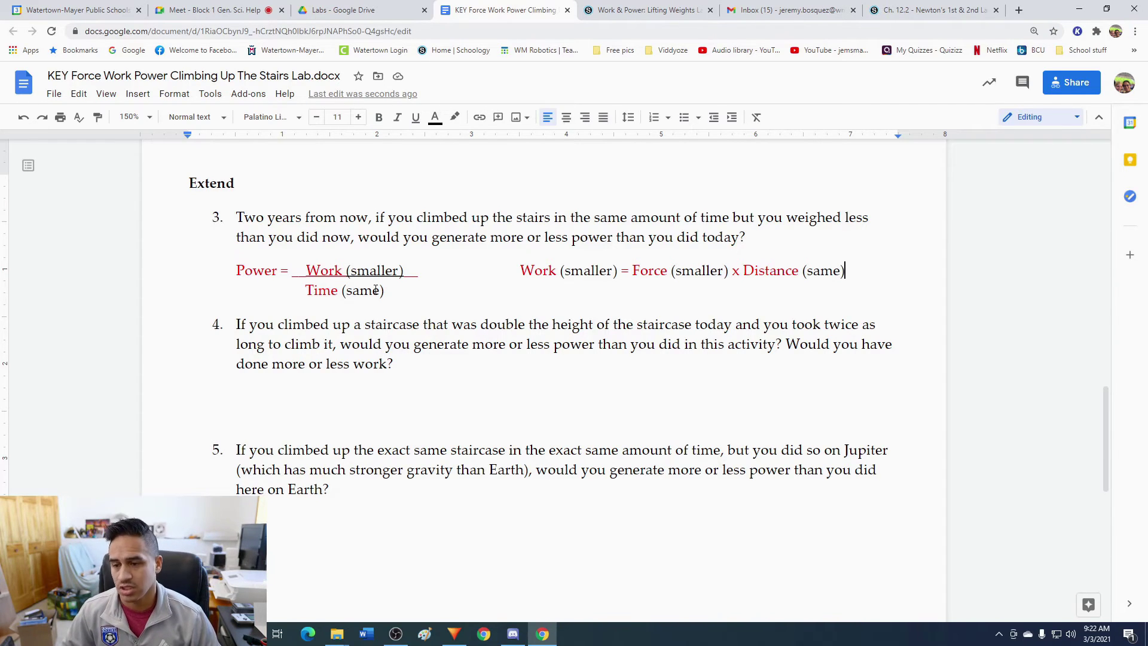
Below question 3's formulas, write in red "If we weighed less, then our overall force would be smaller, which means that our overall work would be less".
click(426, 308)
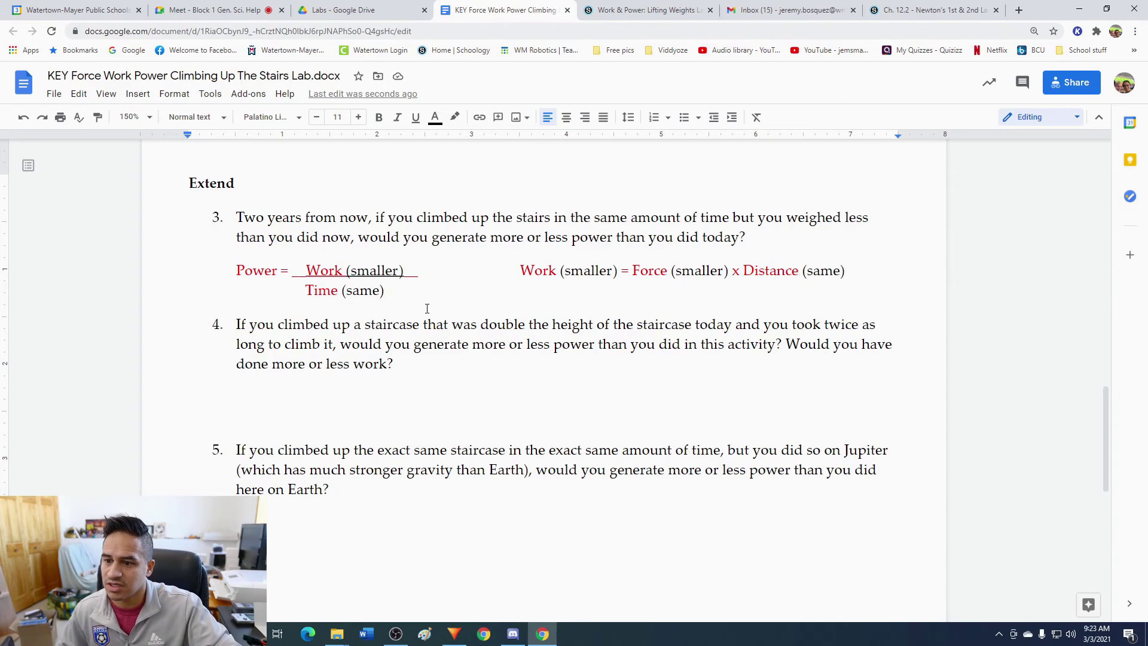
key(Return)
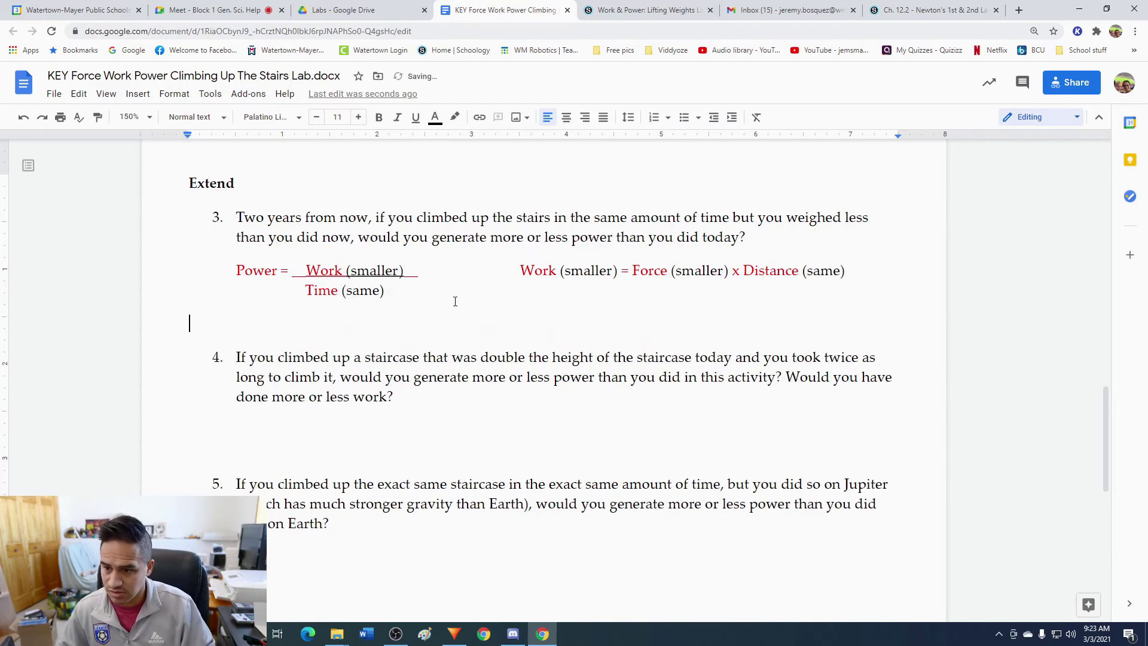
click(435, 117)
click(454, 154)
text(If we weighe)
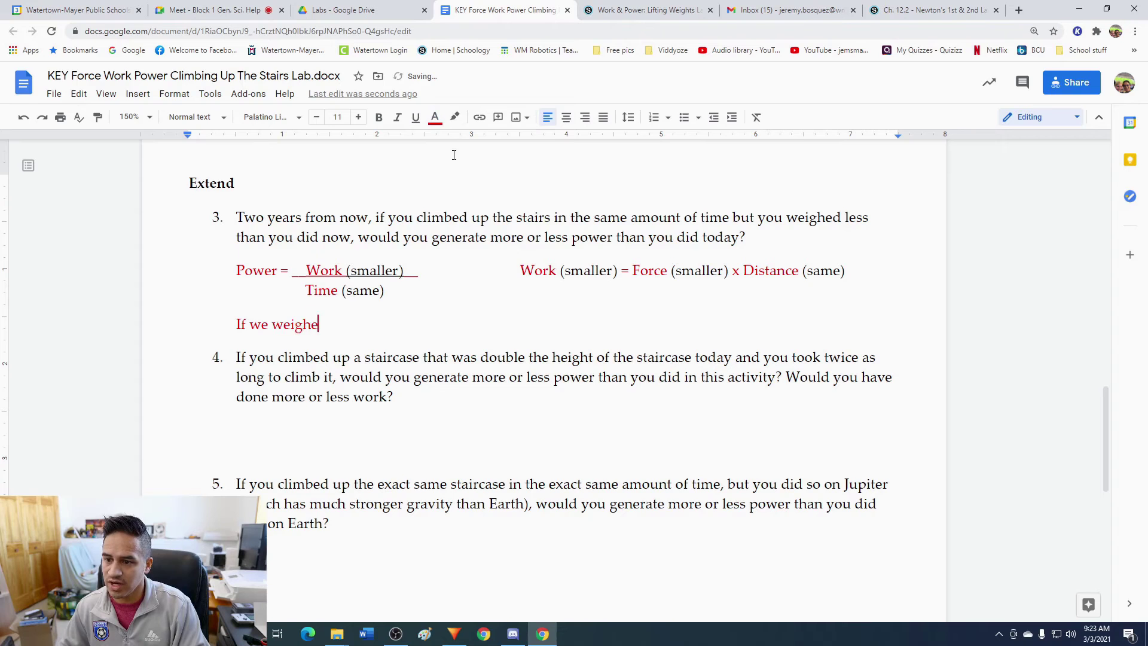
text(d less, then our )
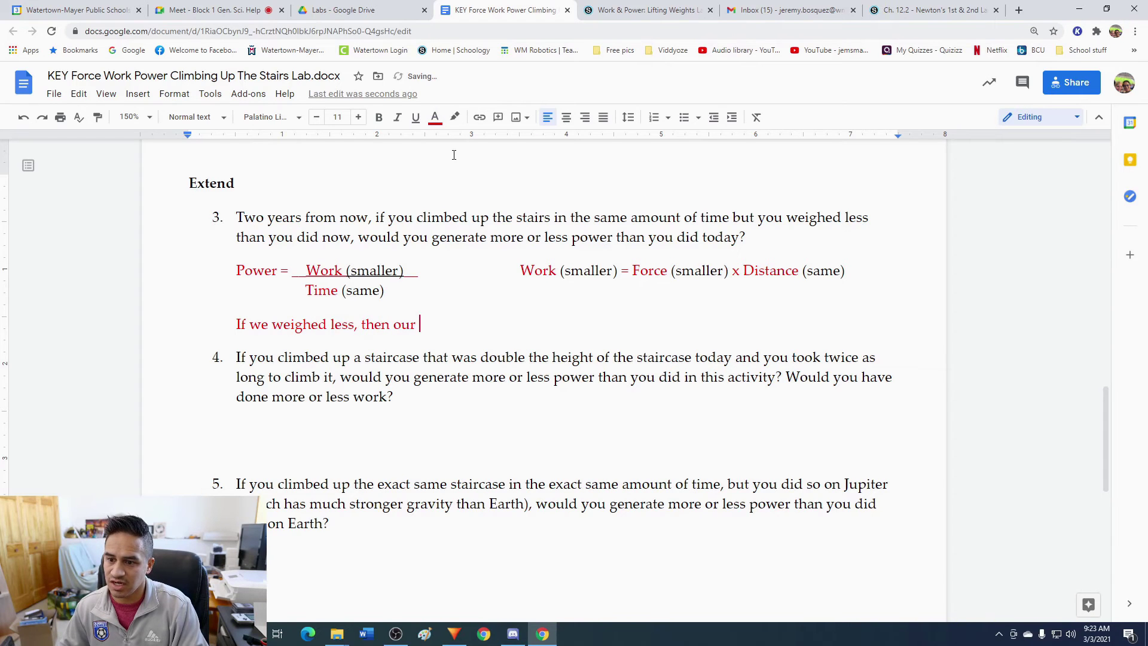
text(overall force would)
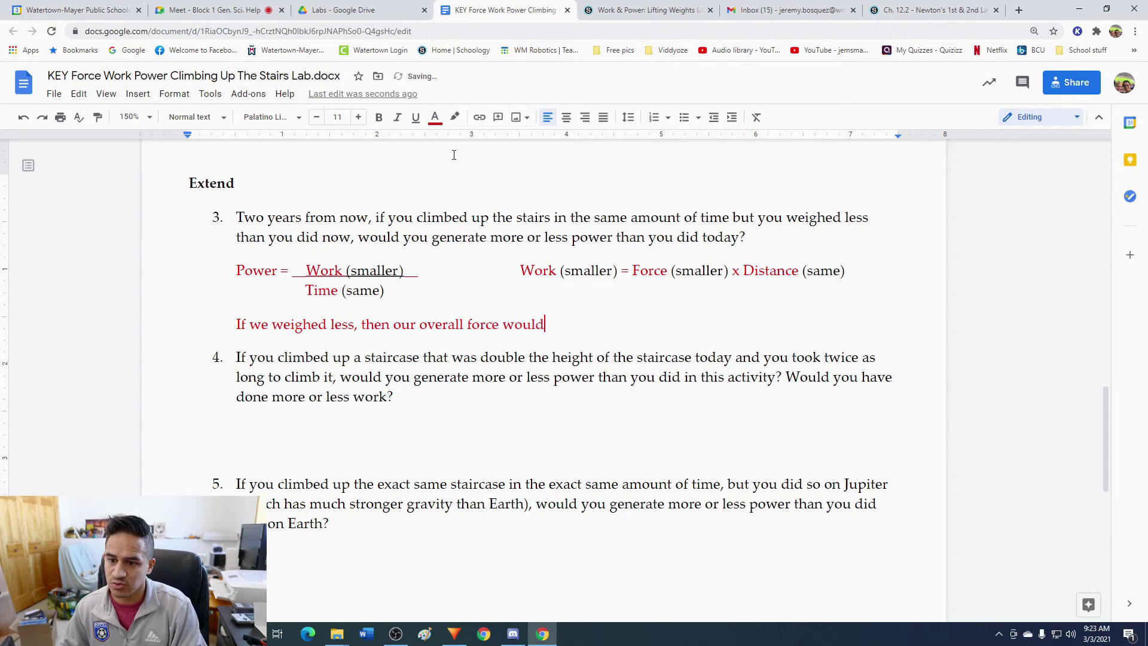
text( be smaller, which)
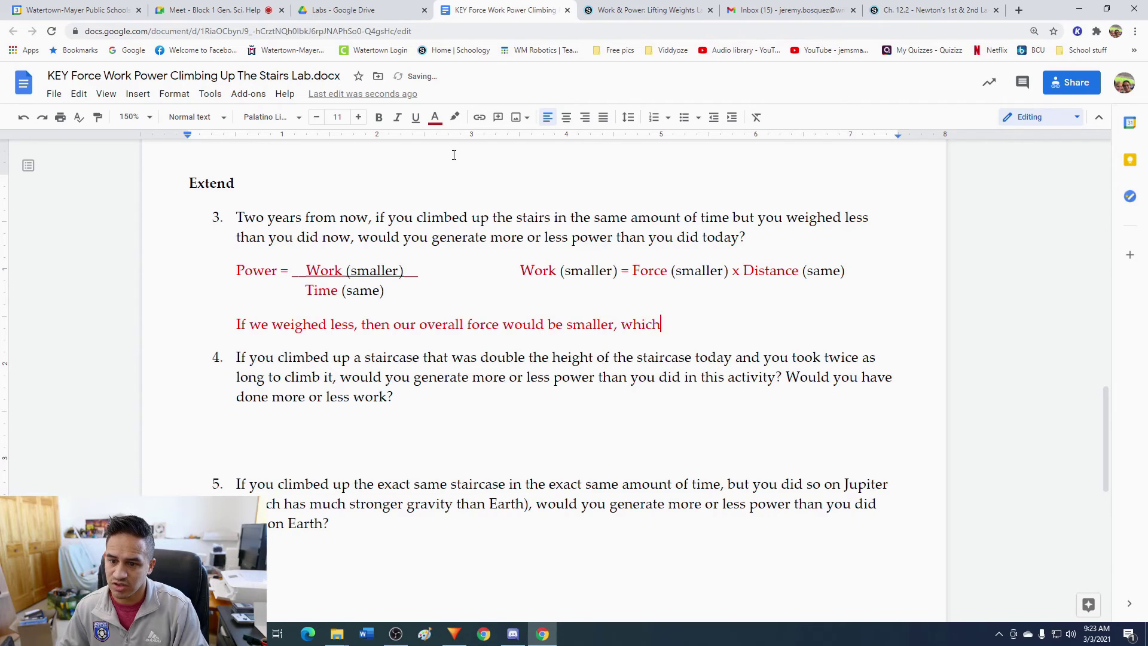
text( means that our overa)
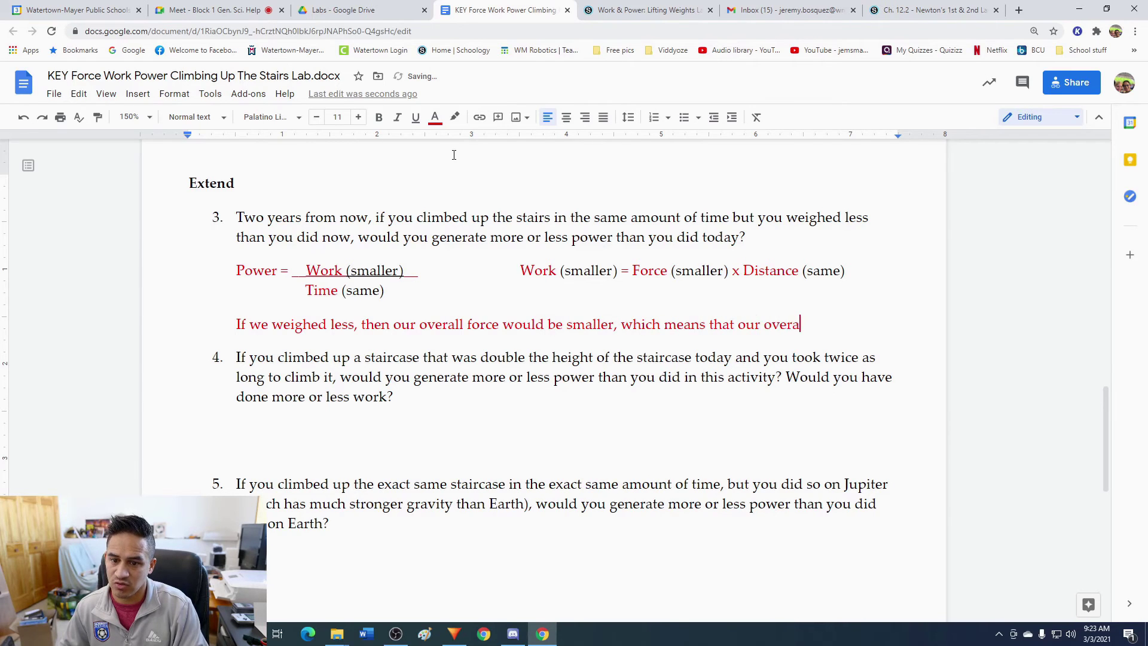
text(ll work would be less)
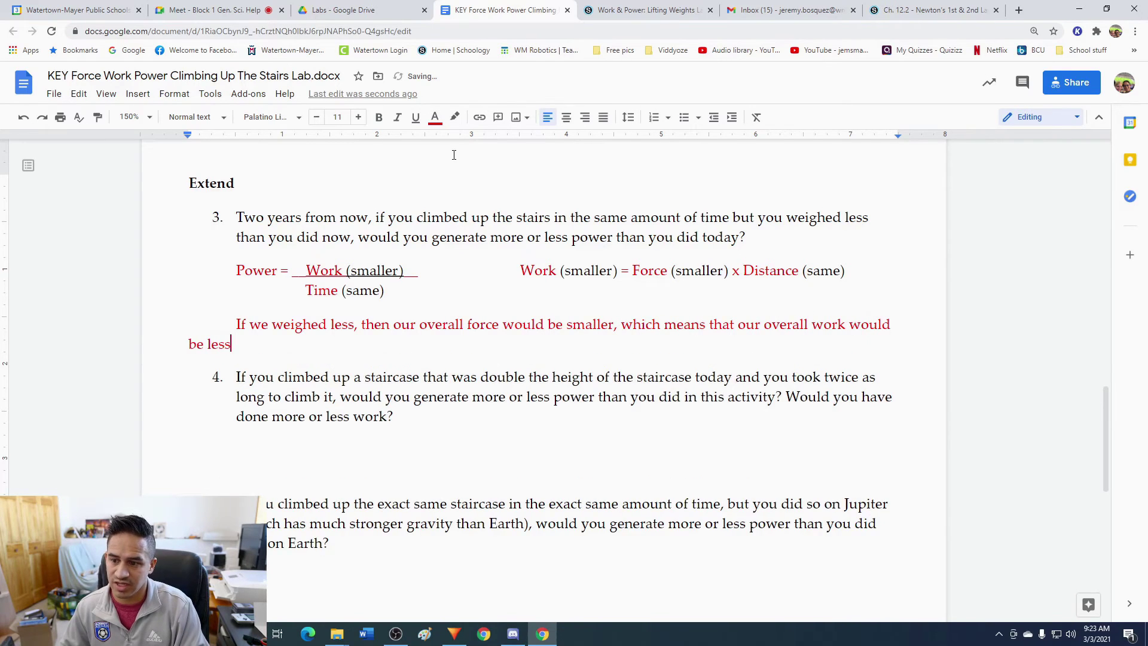
Continue question 3's answer with "If our work is less, but our time remains the same, then our overall power would be less as well.".
text(. If our )
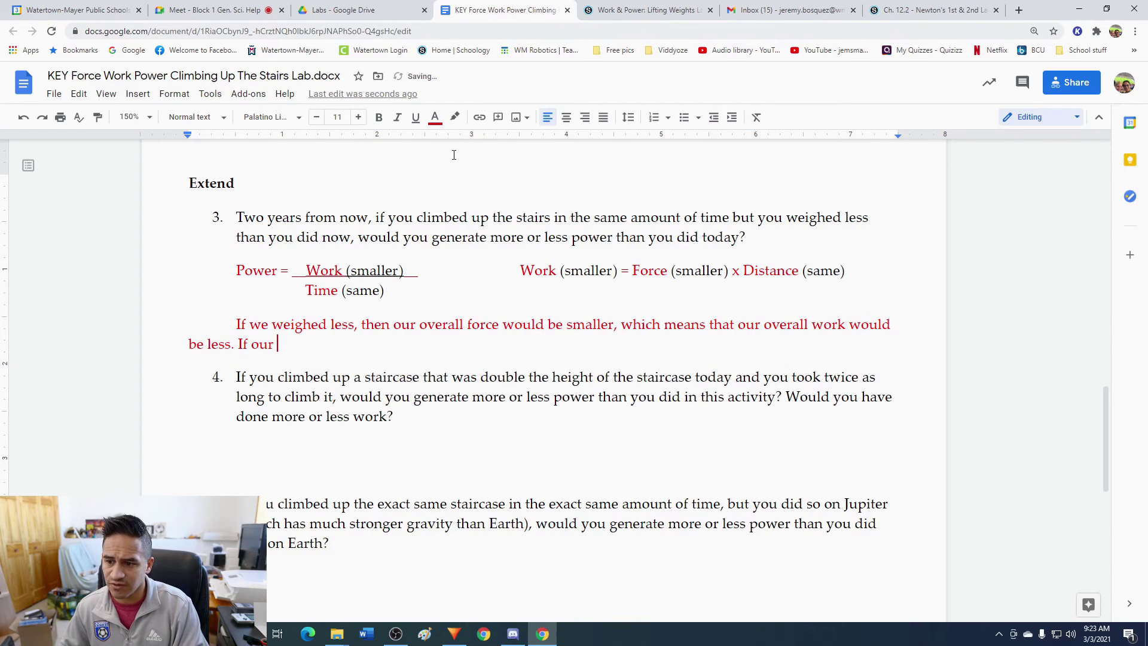
text(work is less, but our )
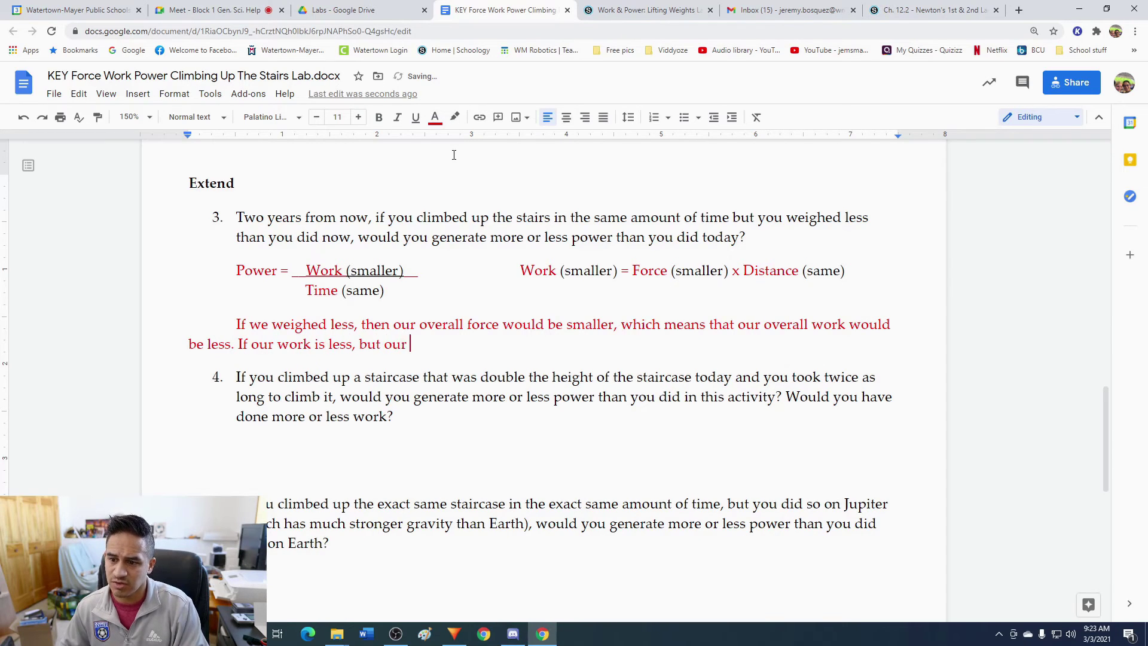
text(time remains the same)
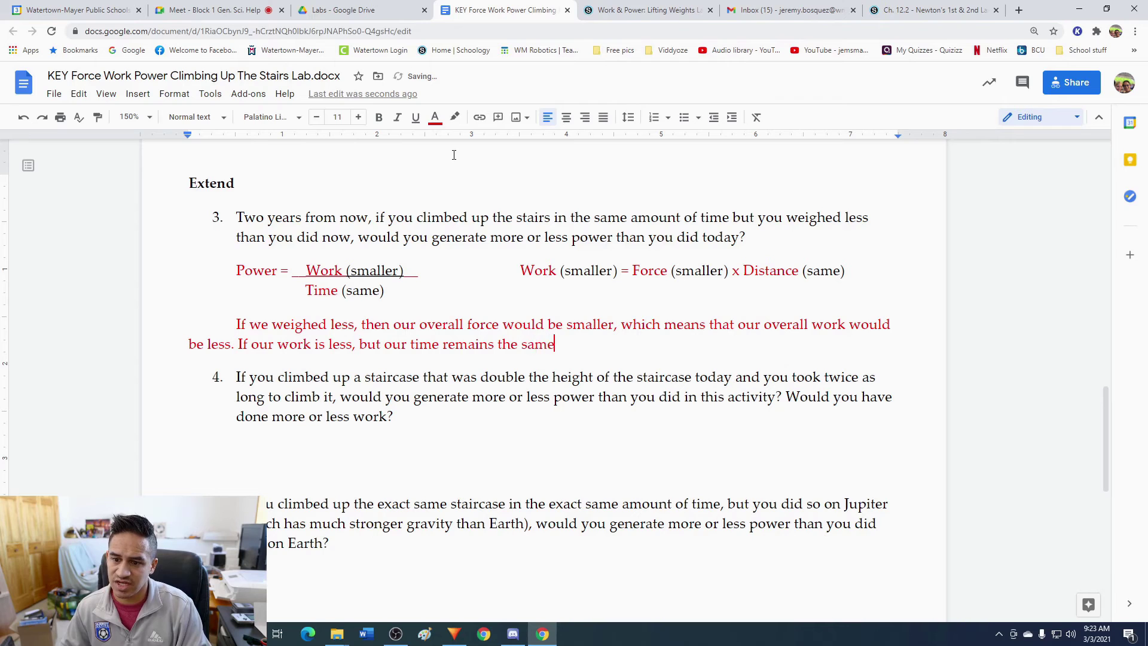
text(, then our overall )
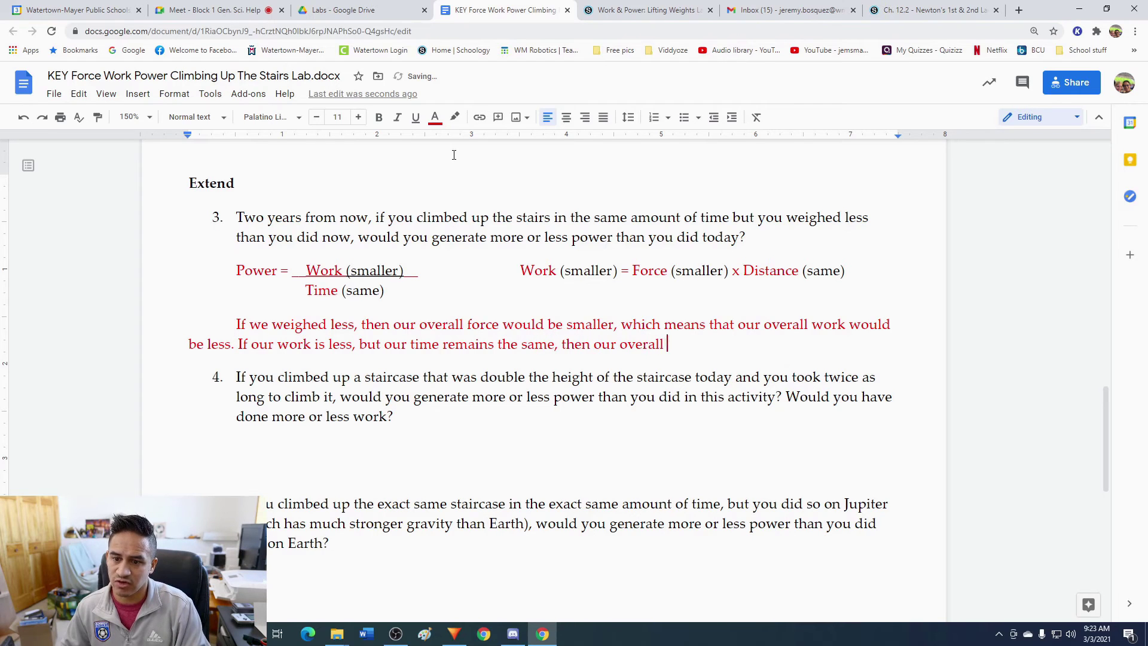
text(power would be les)
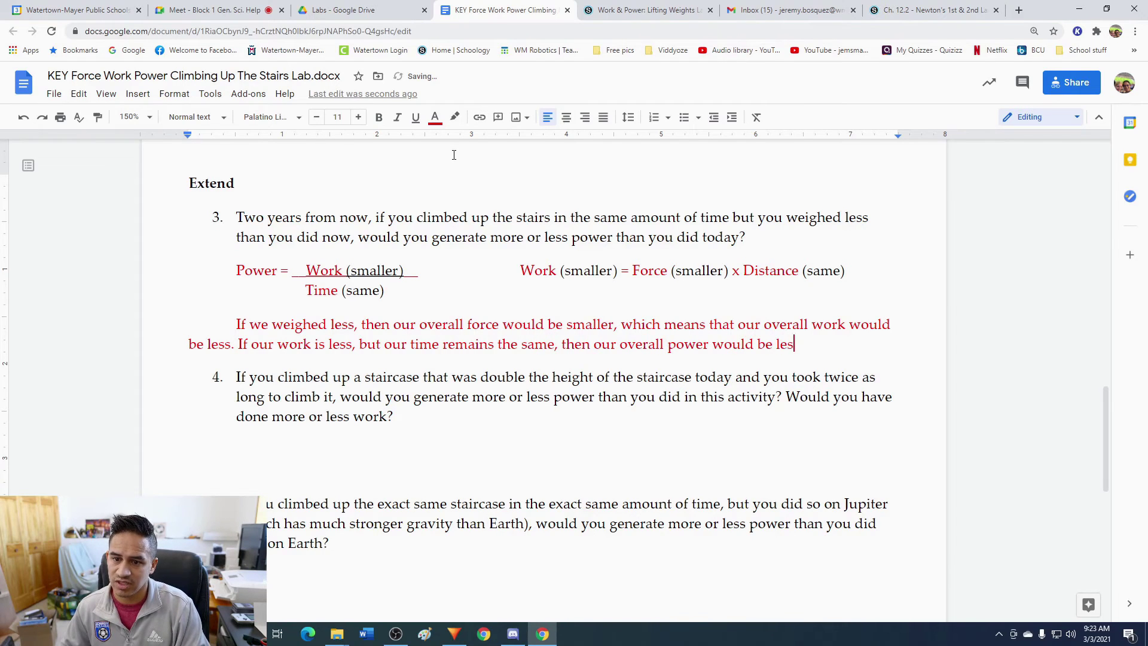
text(s as well.)
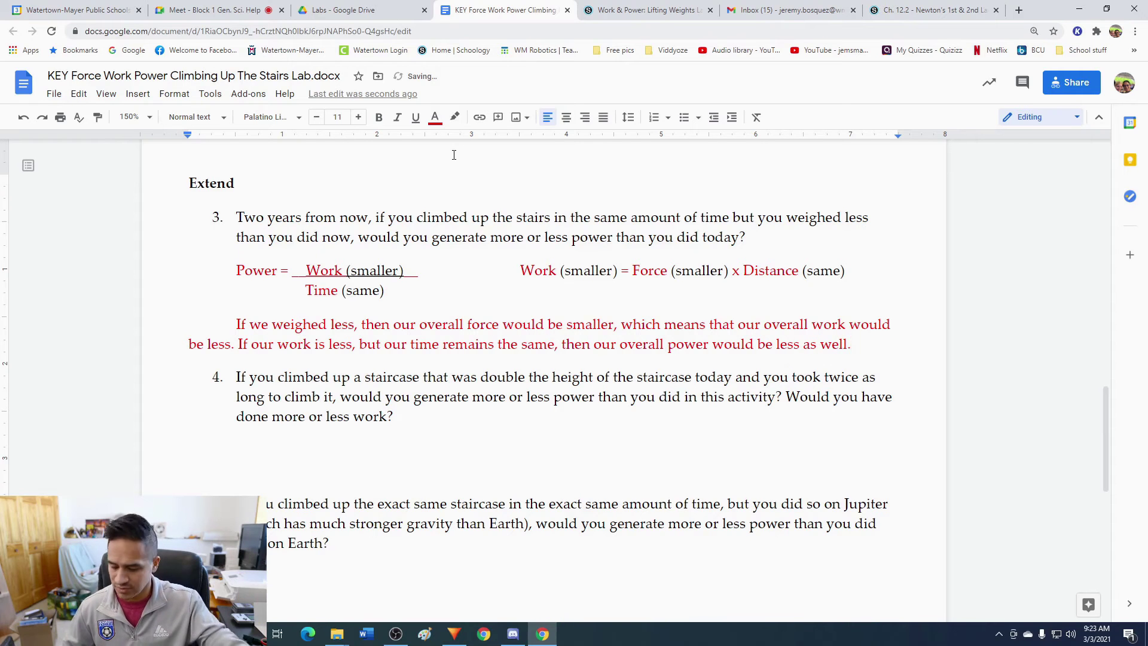
click(208, 325)
key(Tab)
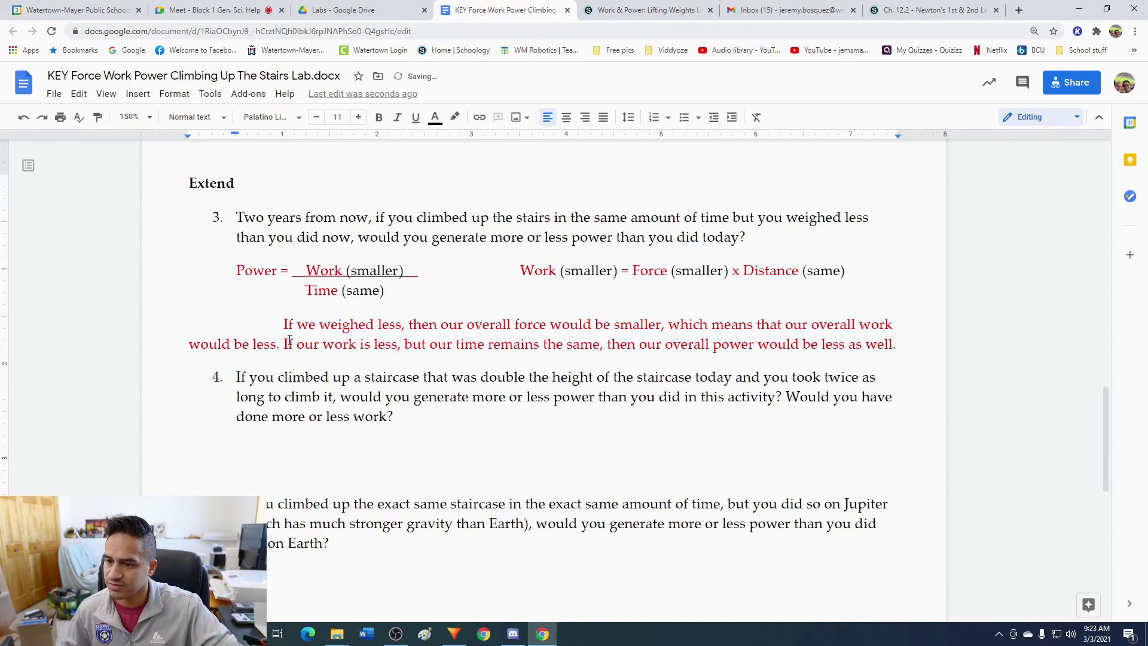
key(BackSpace)
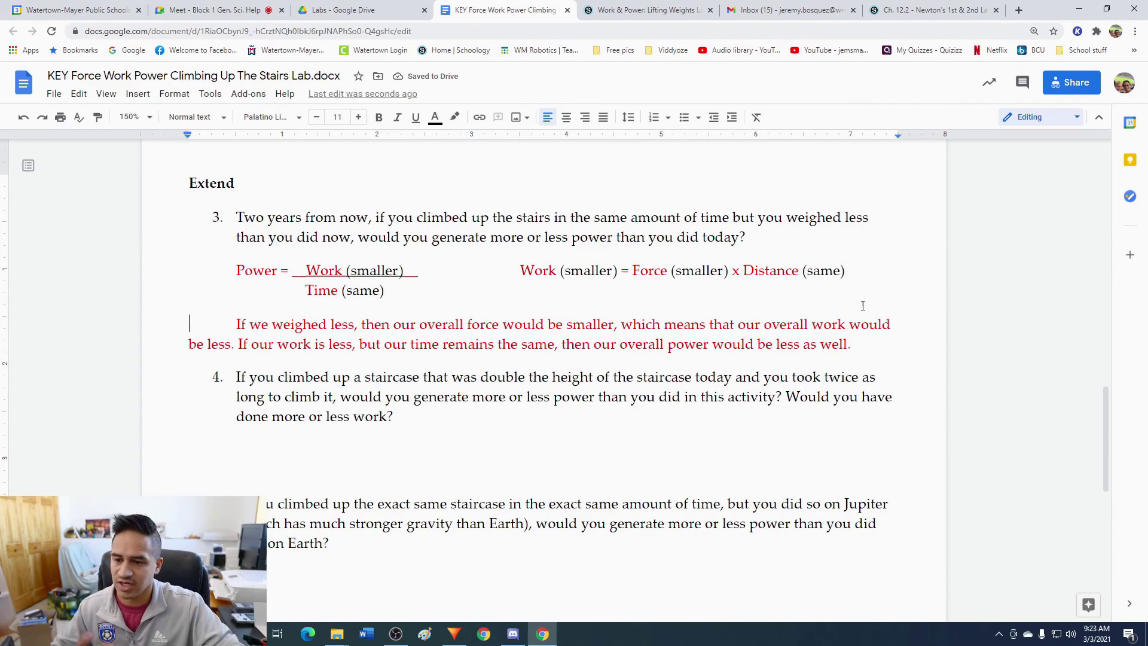
Add an extra blank line below question 4 and set its text color to red.
scroll(513, 323, down, 2)
click(514, 330)
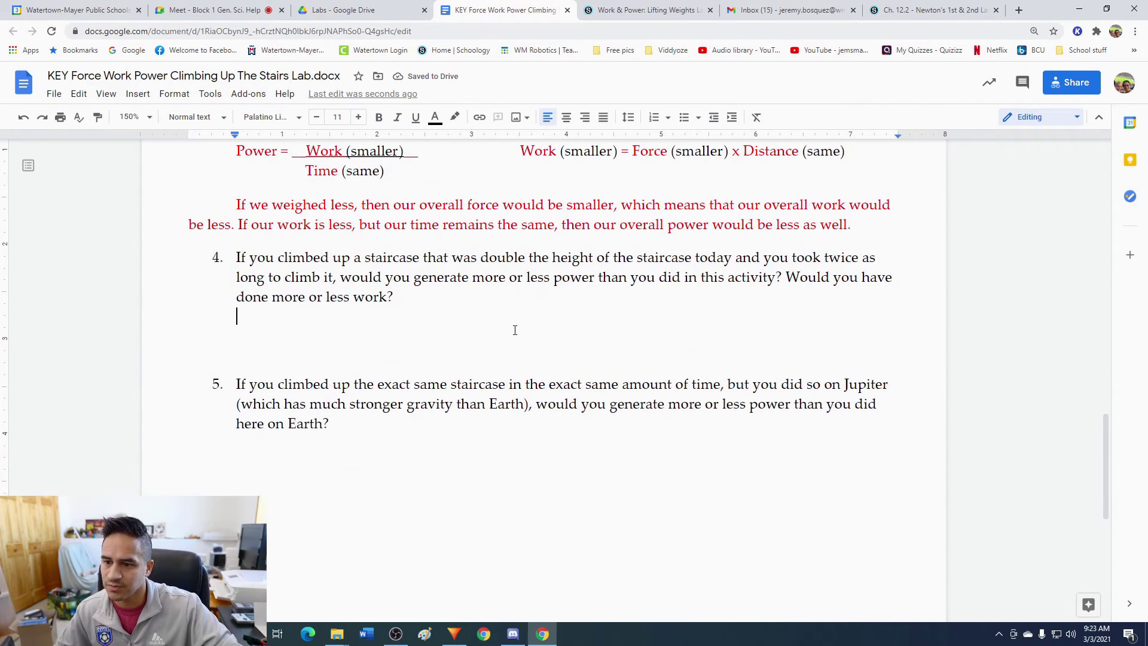
key(Return)
click(436, 116)
click(454, 157)
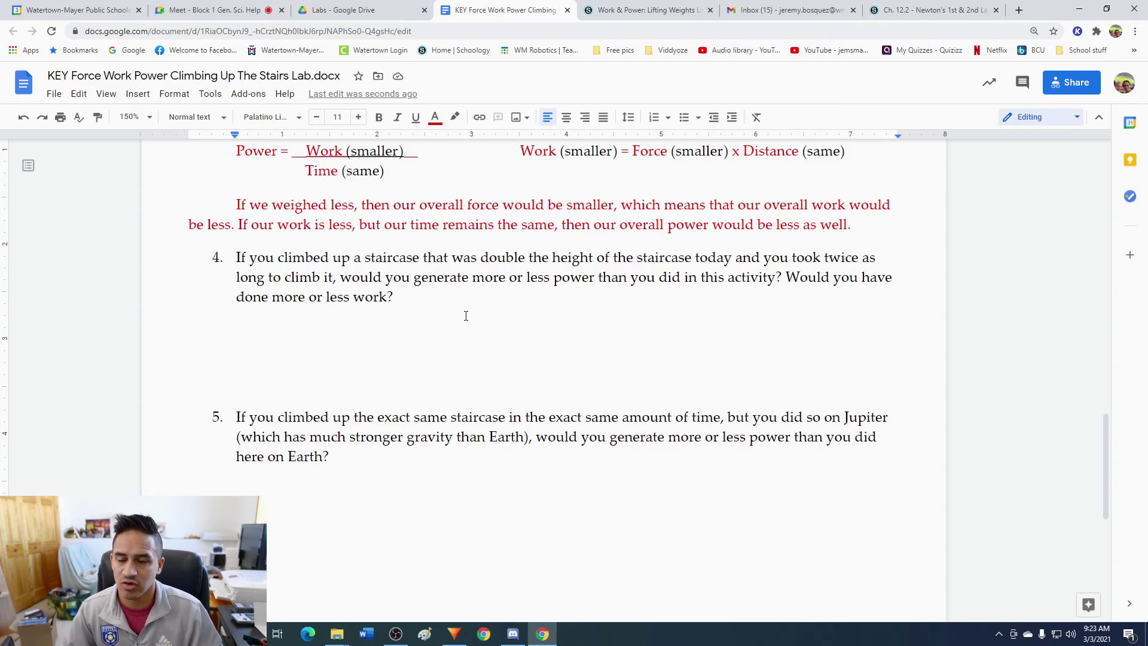
Copy question 3's annotated power and work formulas into the space below question 4 and indent the first line to match.
scroll(424, 204, up, 1)
drag(390, 231, 234, 211)
key(ctrl+c)
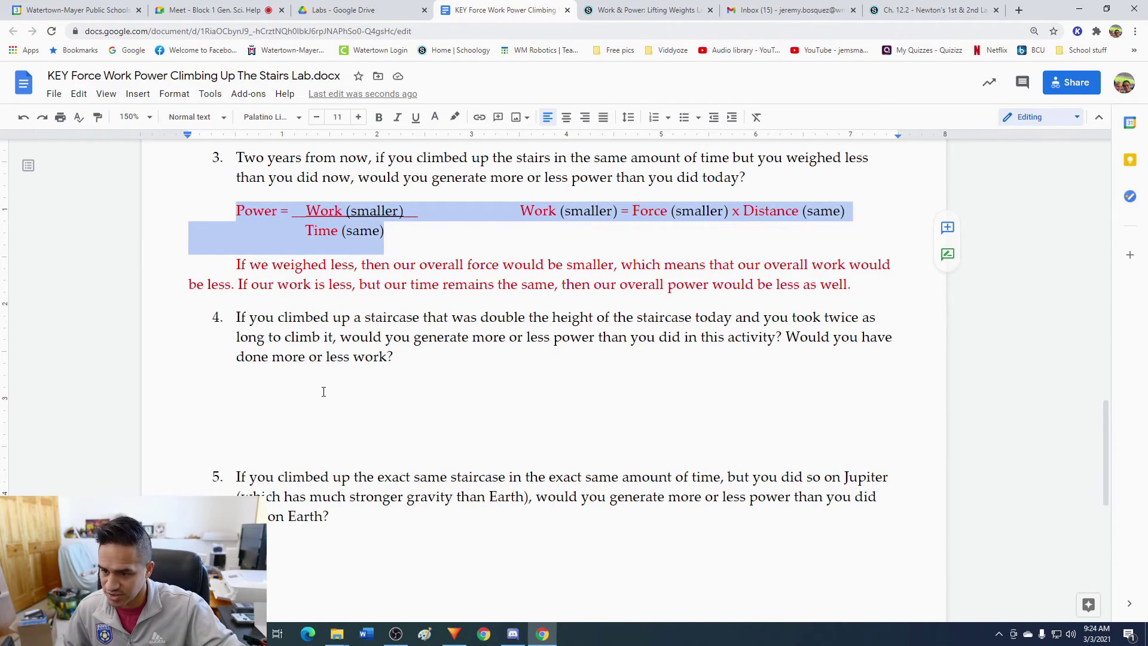
click(326, 398)
key(ctrl+v)
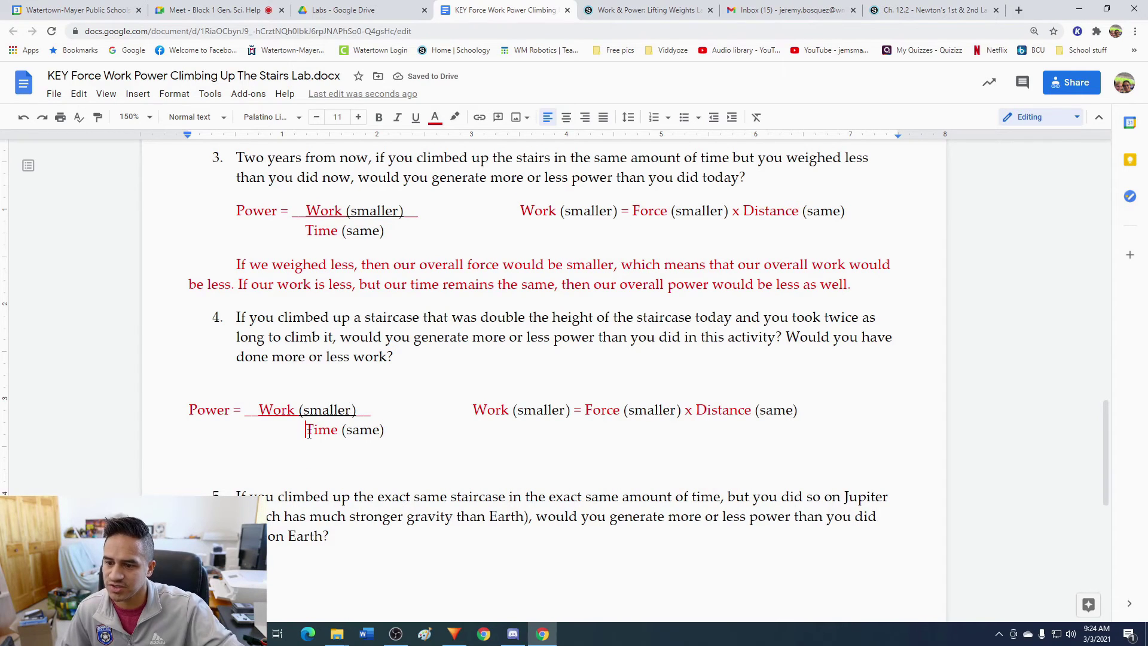
key(BackSpace)
key(Tab)
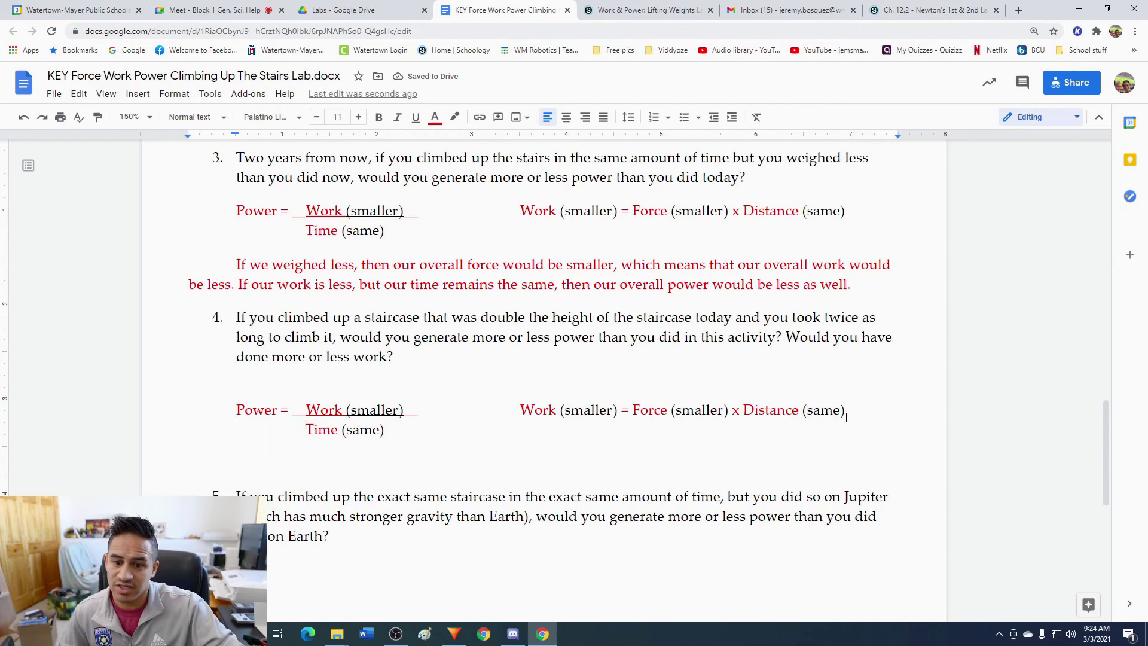
Change the annotations in question 4's work formula so it reads "Work (doubled) = Force (same) x Distance (doubled)".
drag(839, 409, 814, 410)
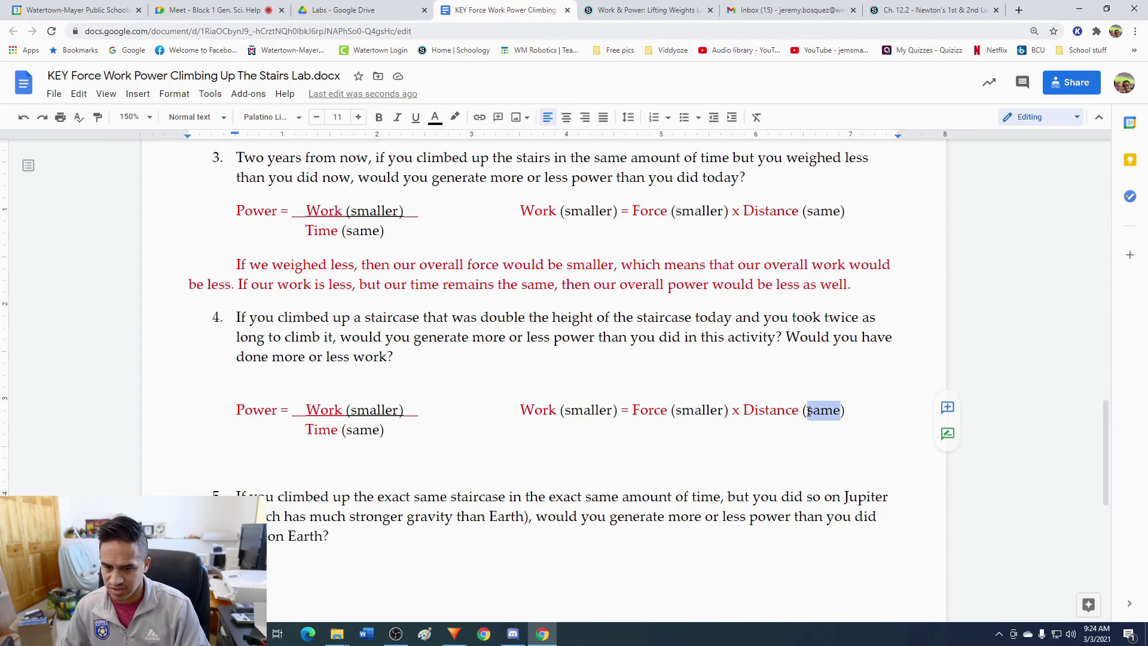
text(doubled)
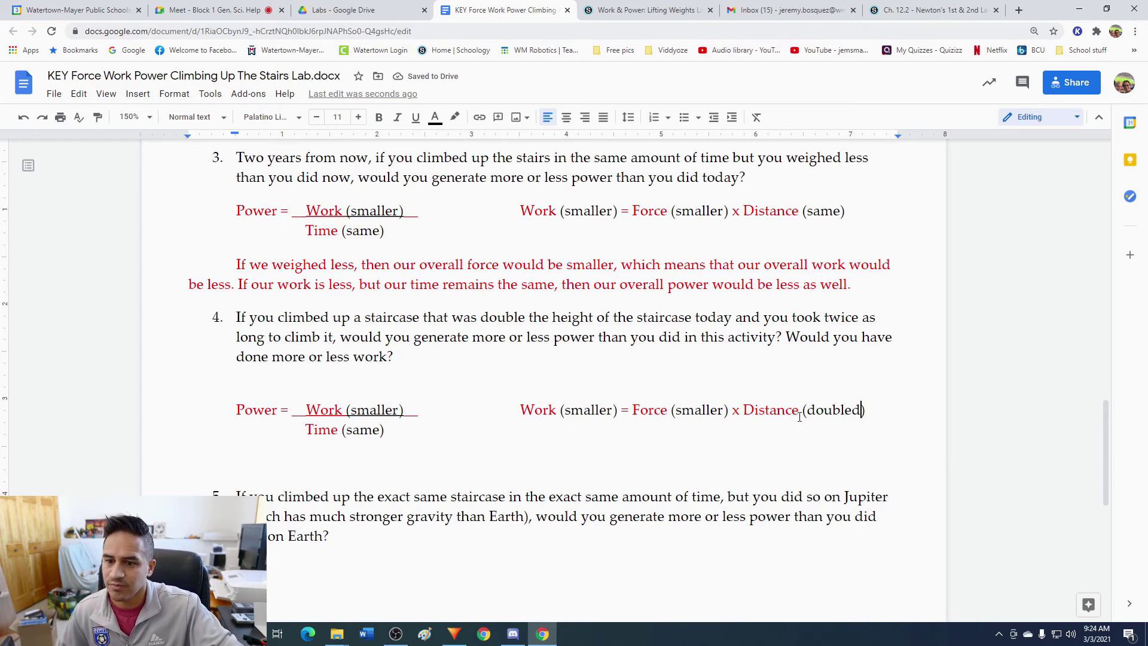
drag(724, 411, 688, 418)
text(same)
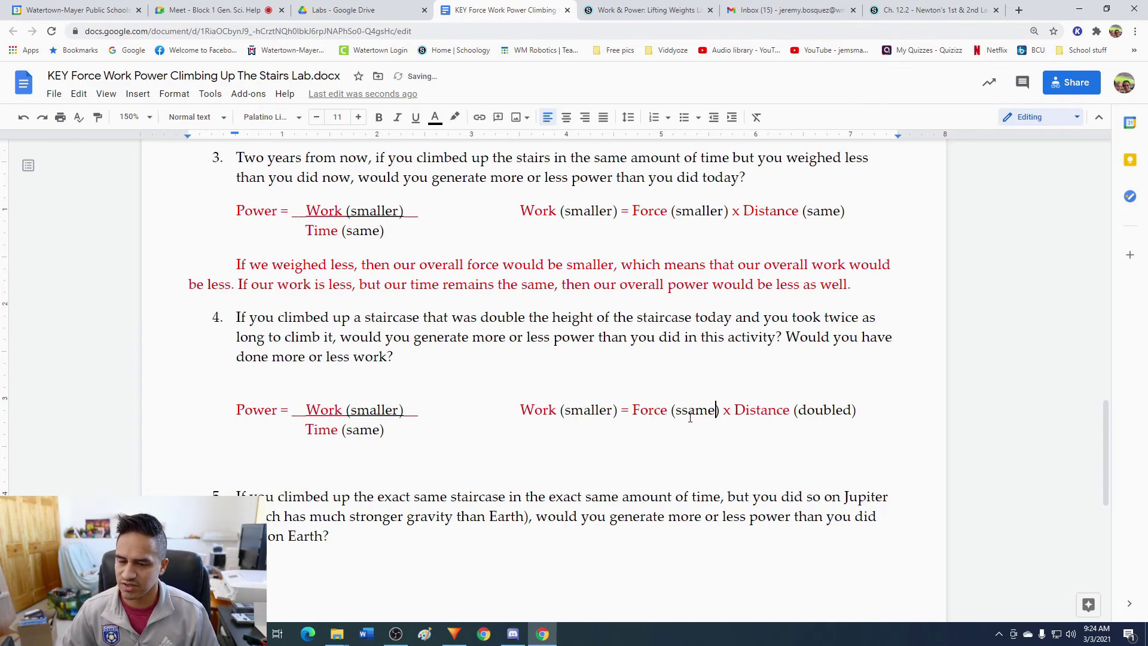
key(Left)
key(Left)
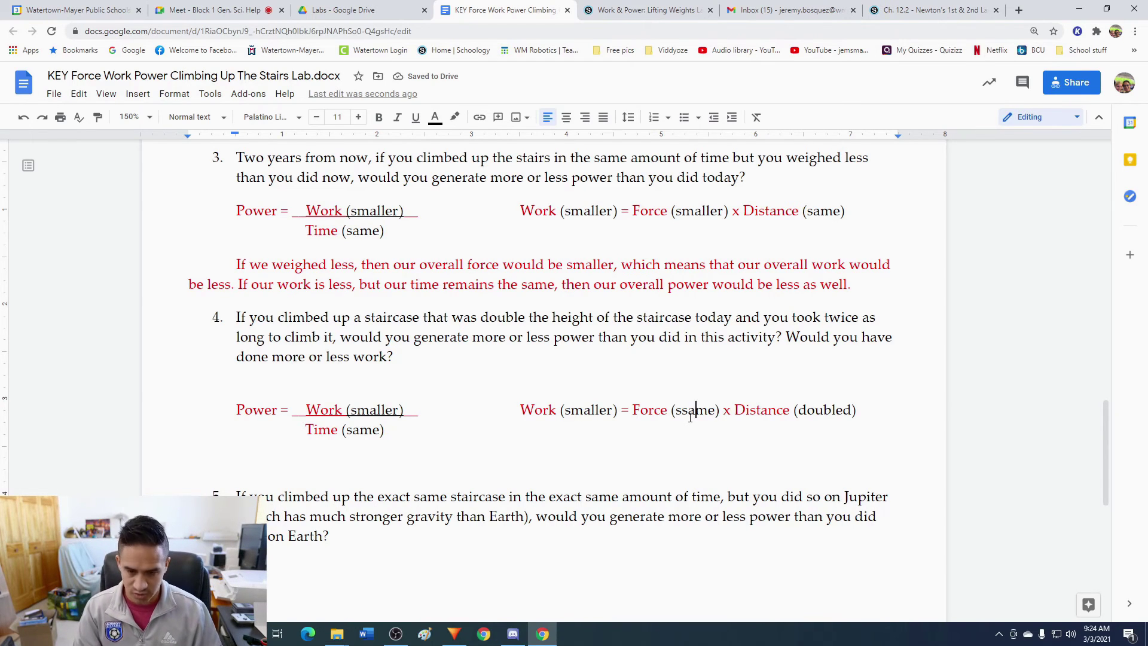
key(Delete)
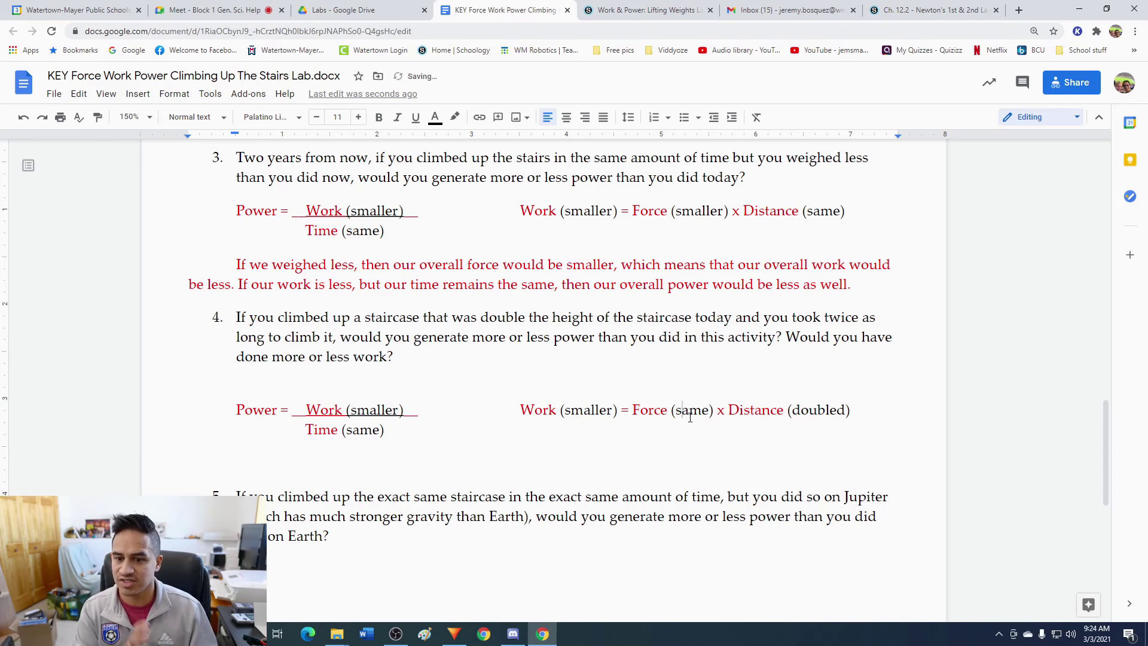
drag(612, 410, 569, 415)
text(doubled)
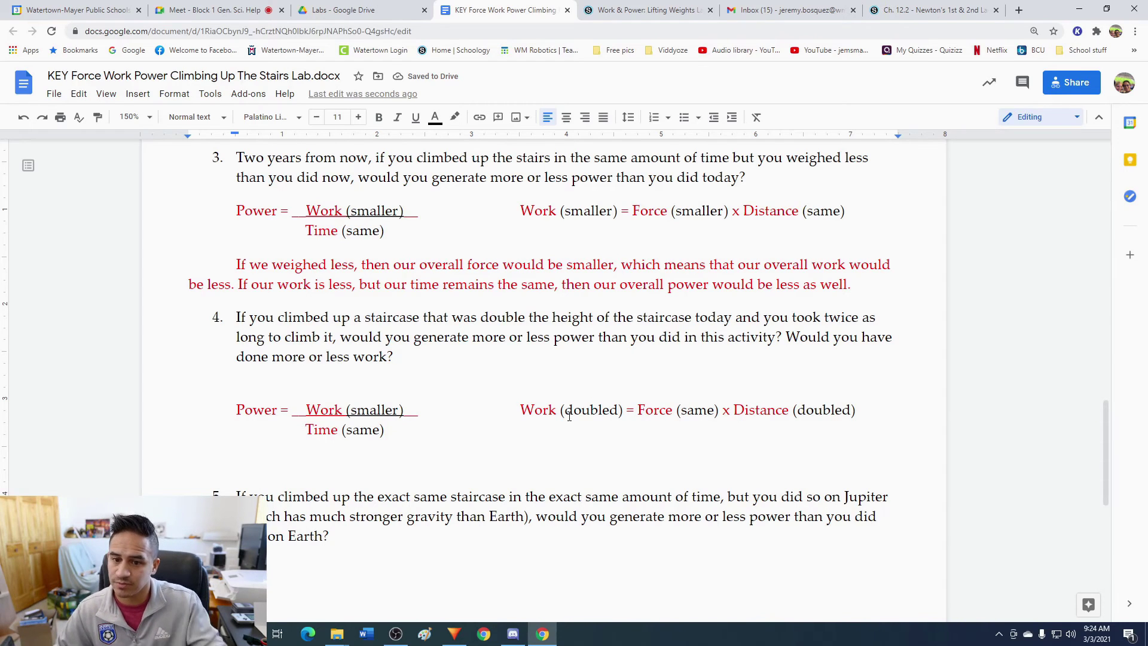
Change the annotations after both "Work" and "Time" in question 4's power formula to "(doubled)".
drag(404, 412, 351, 417)
text(doubled)
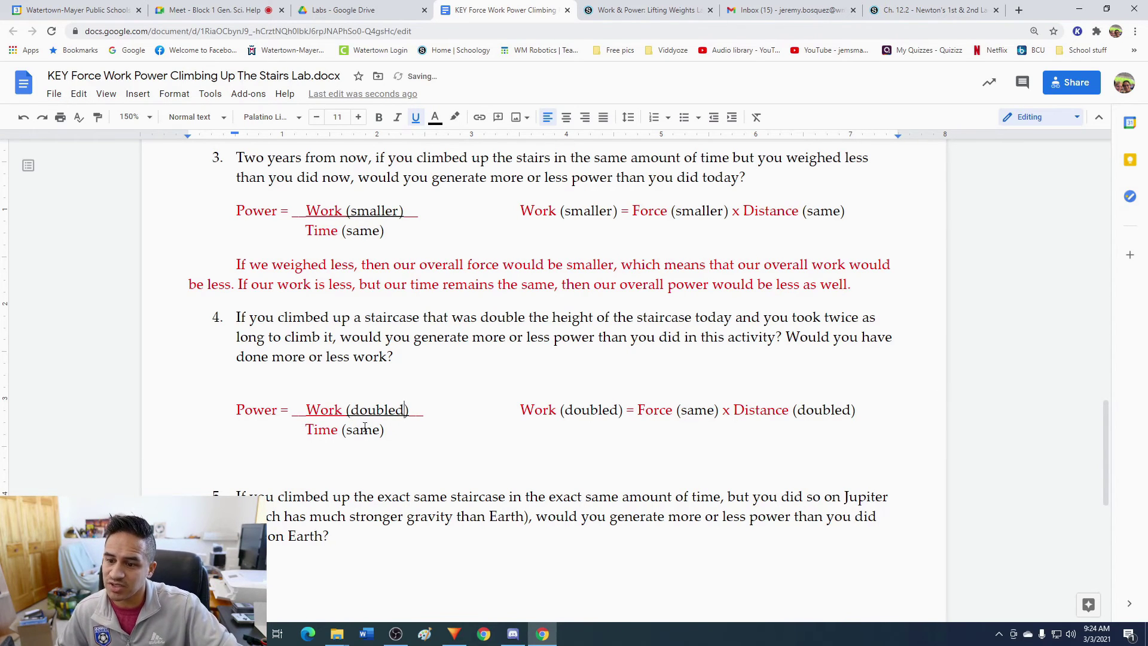
drag(383, 432, 349, 432)
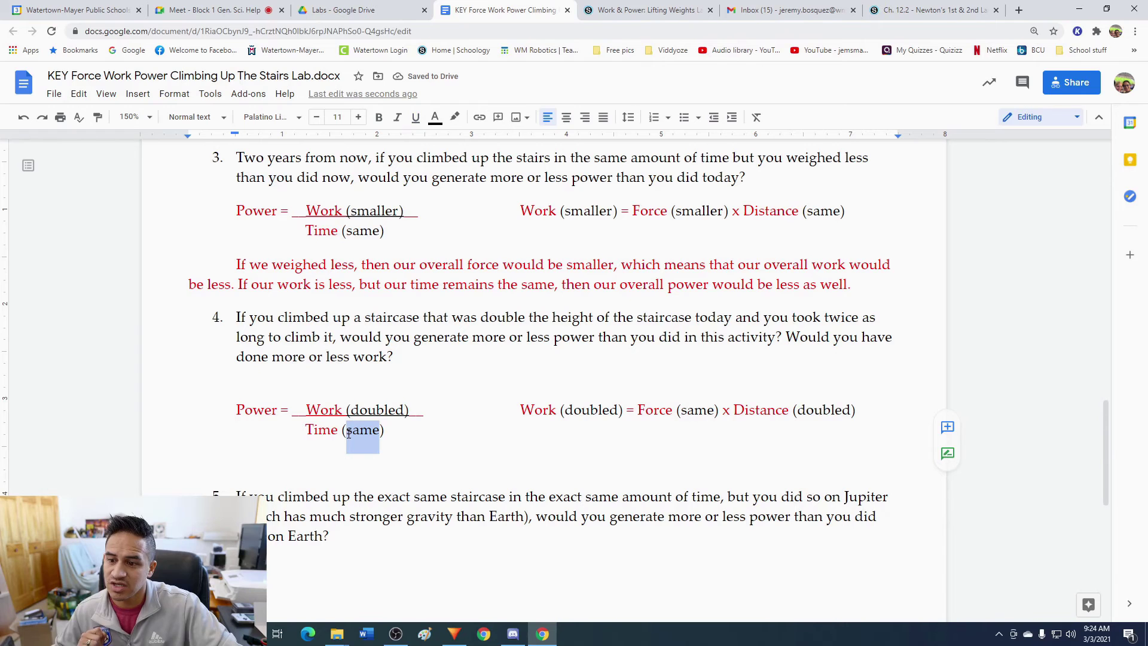
text(doubled)
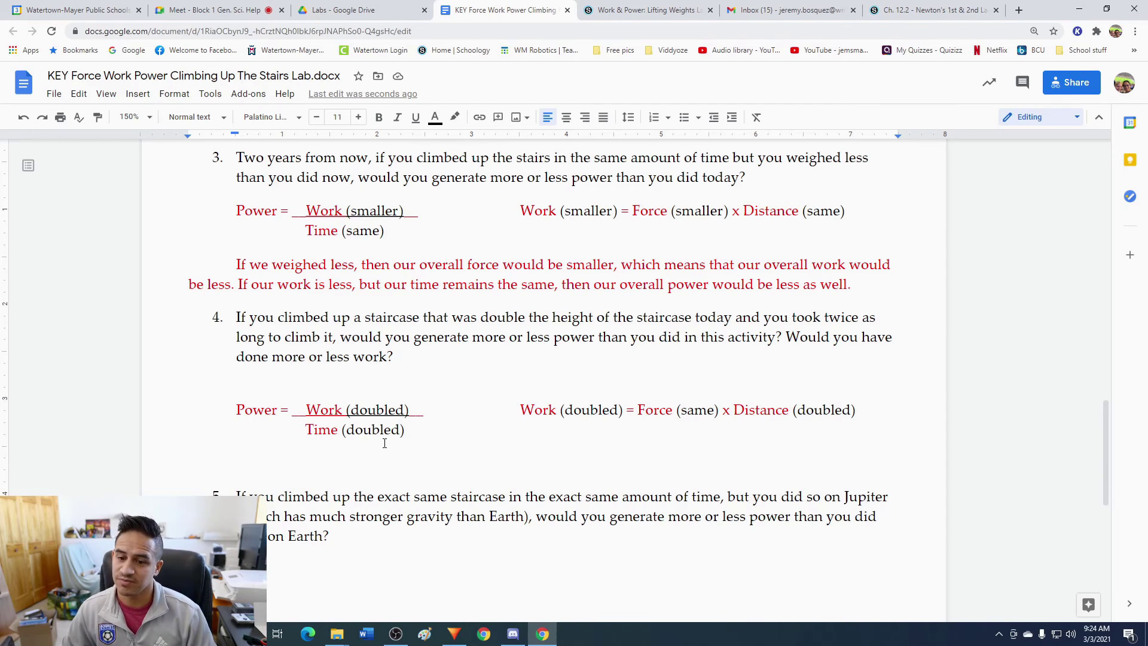
click(413, 427)
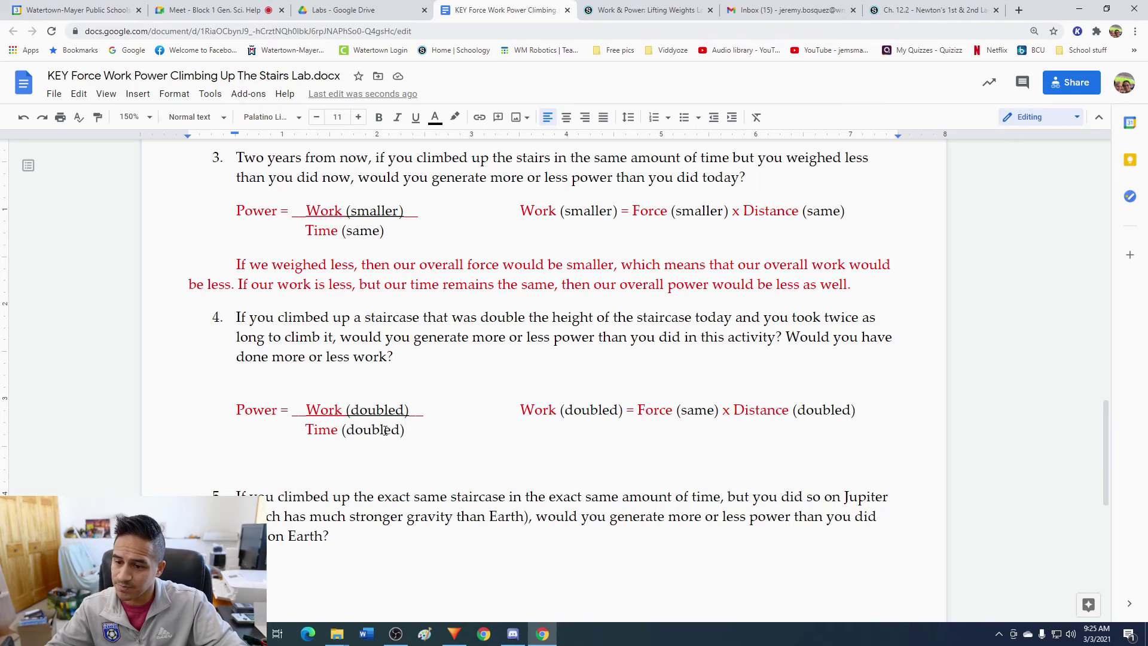
Strike through both "(doubled)" annotations in question 4's power formula.
drag(405, 429, 344, 426)
key(alt+shift+5)
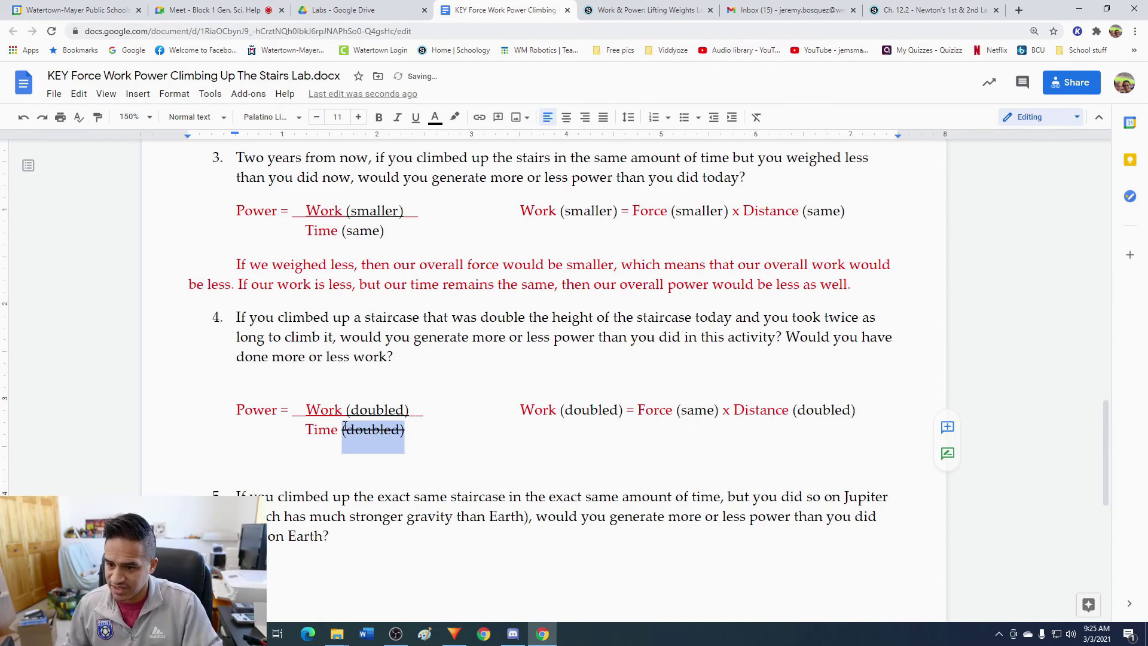
drag(410, 410, 349, 410)
key(alt+shift+5)
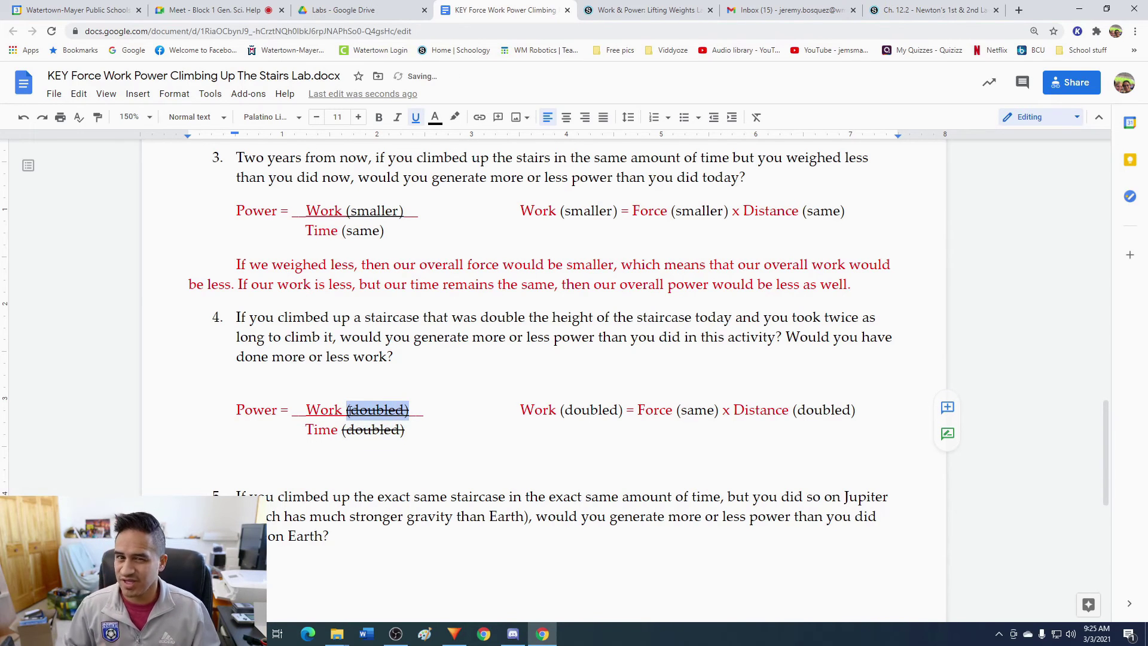
Start question 4's explanation in red on an indented line below its formulas: "If we doubled our distance, we would double our work".
click(317, 462)
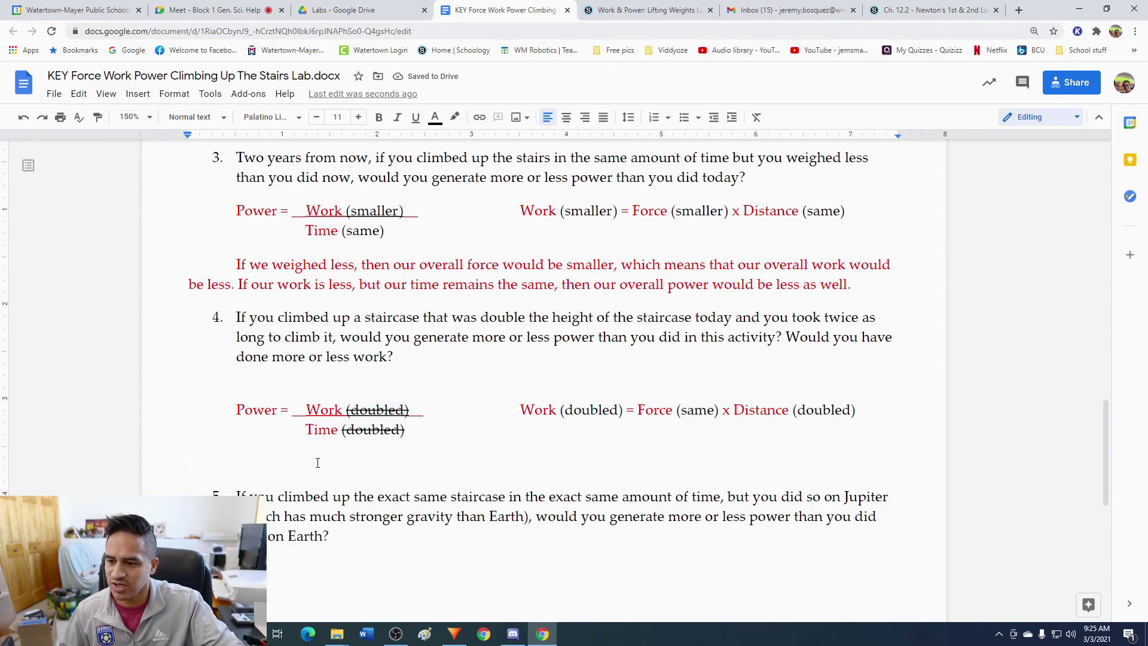
key(Tab)
click(435, 116)
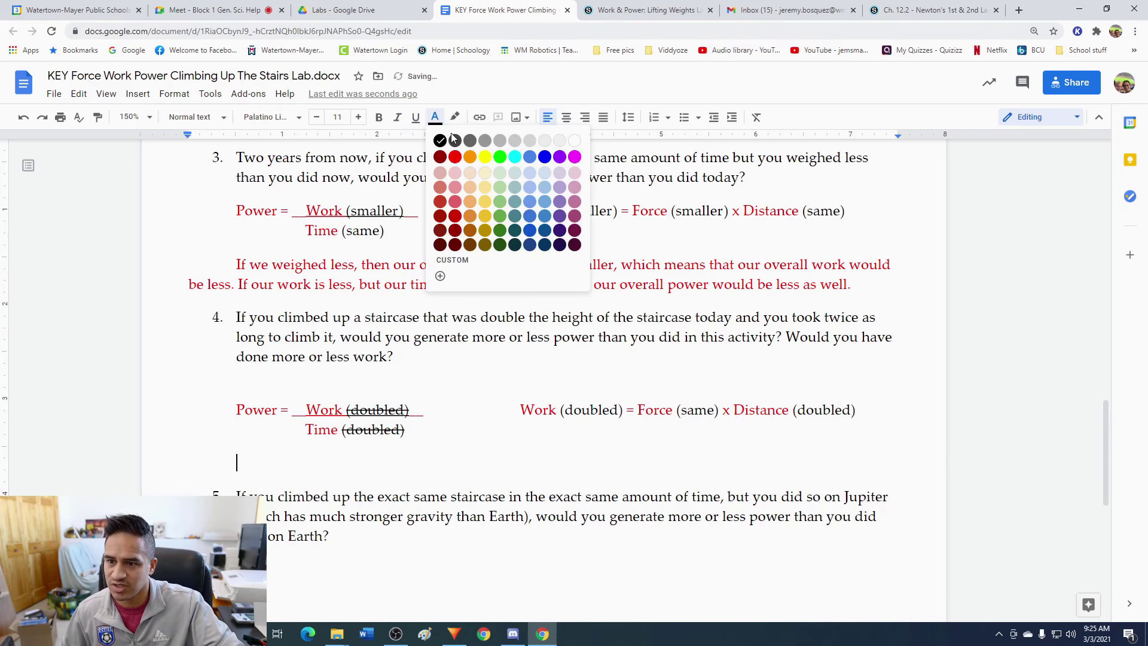
click(454, 157)
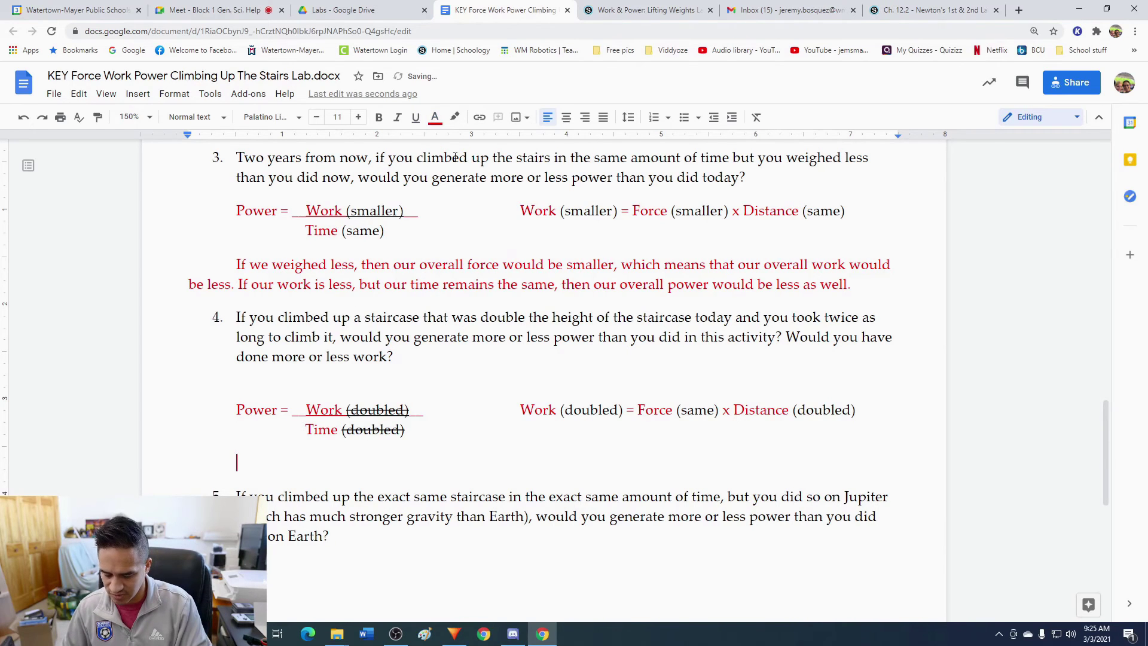
text(If we doubled our distance, we would double our work)
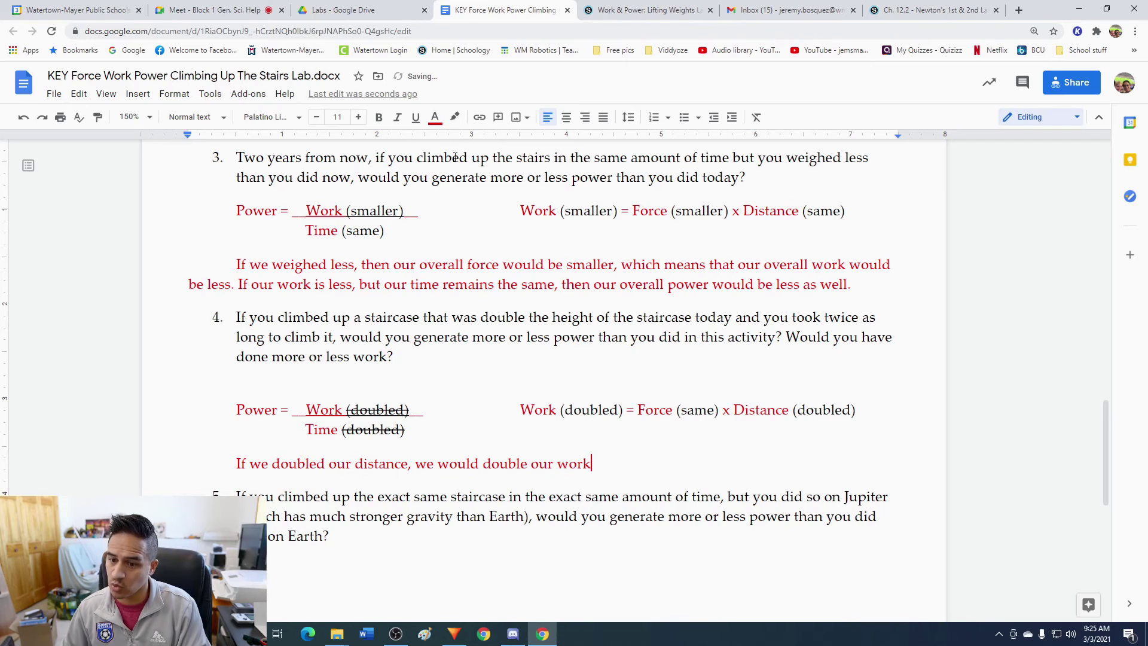
Finish question 4's explanation with ", but then if we also double our time, then the amount of power that we would generate would be the same as before.".
text(, but t)
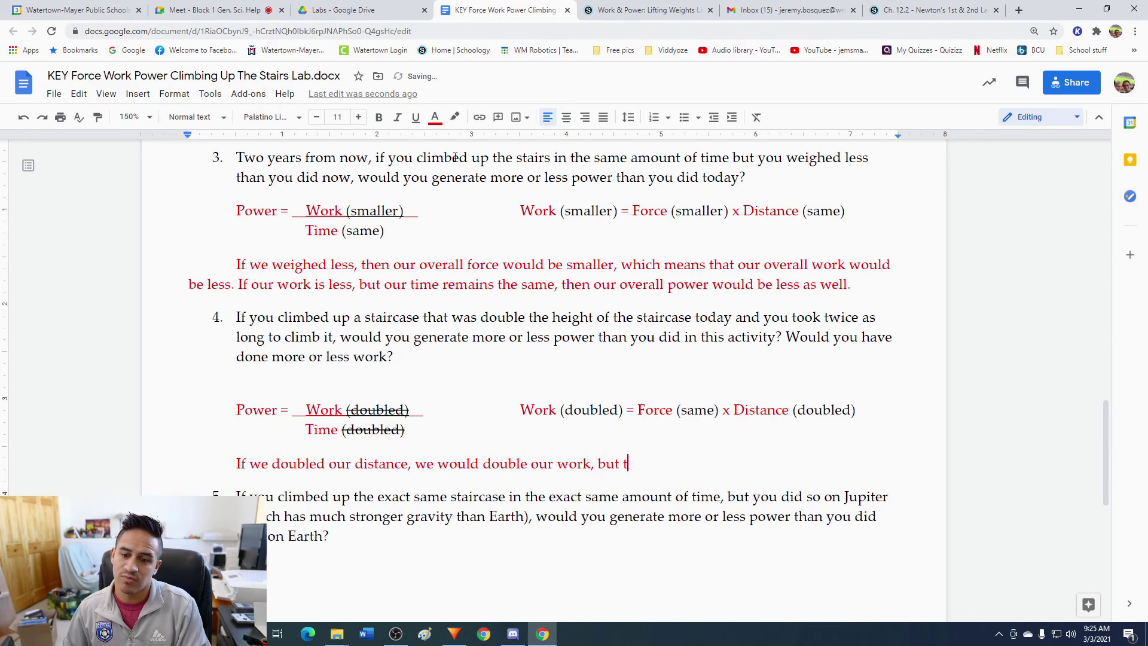
text(hen if we also double)
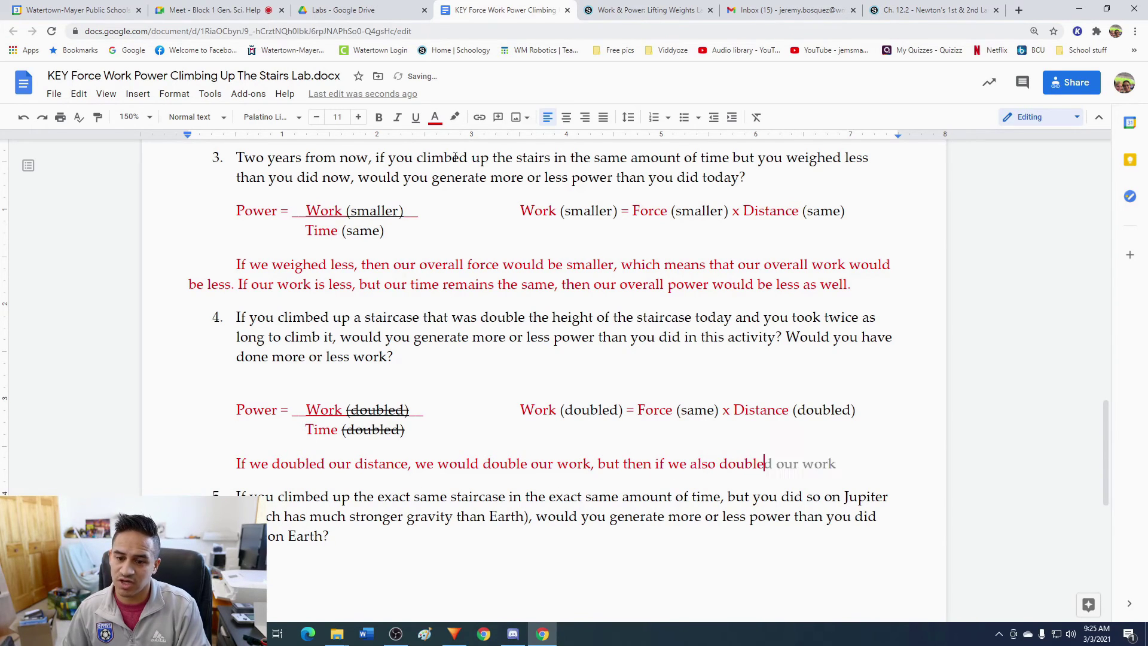
text( our time, the)
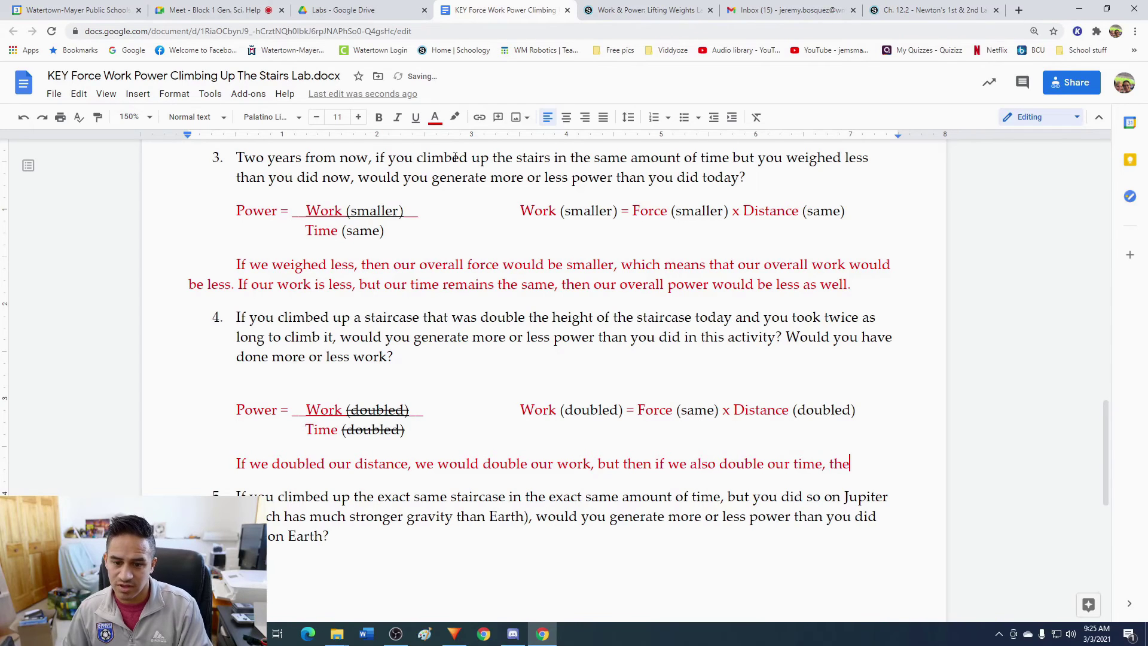
text(n the amount of power tha)
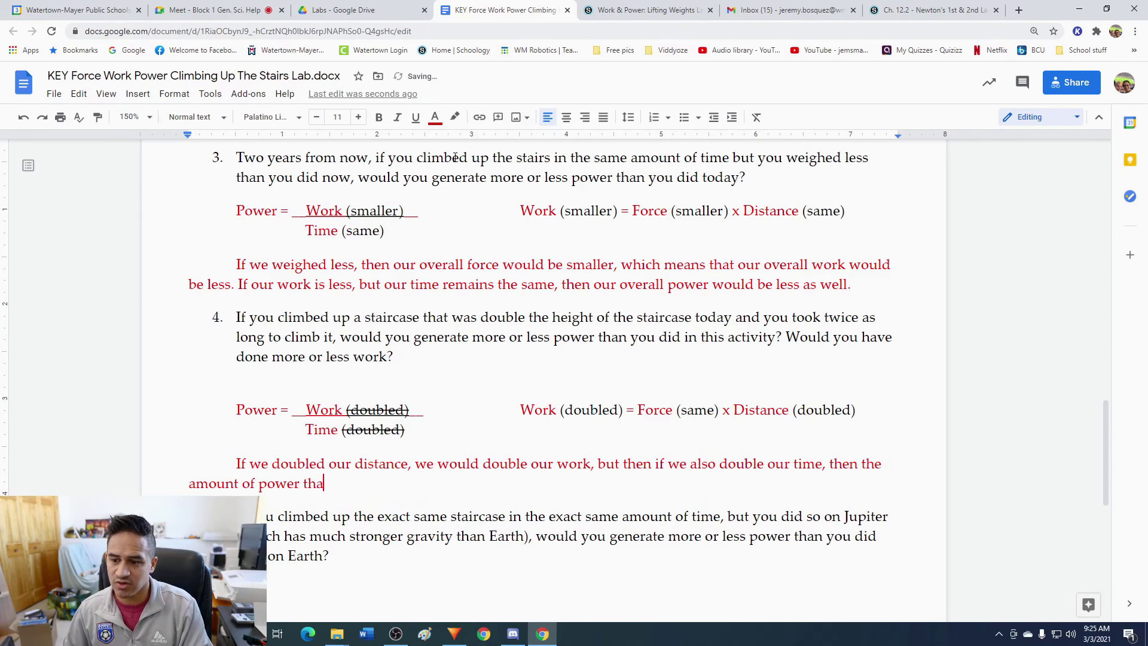
text(t we would gener)
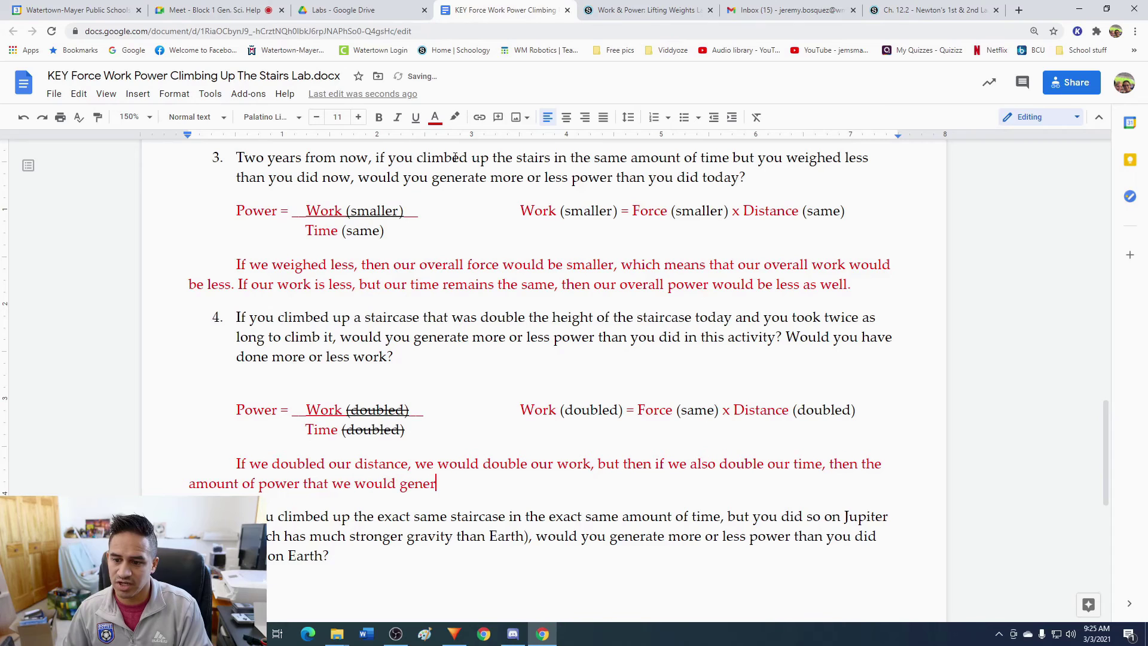
text(ate would be the same)
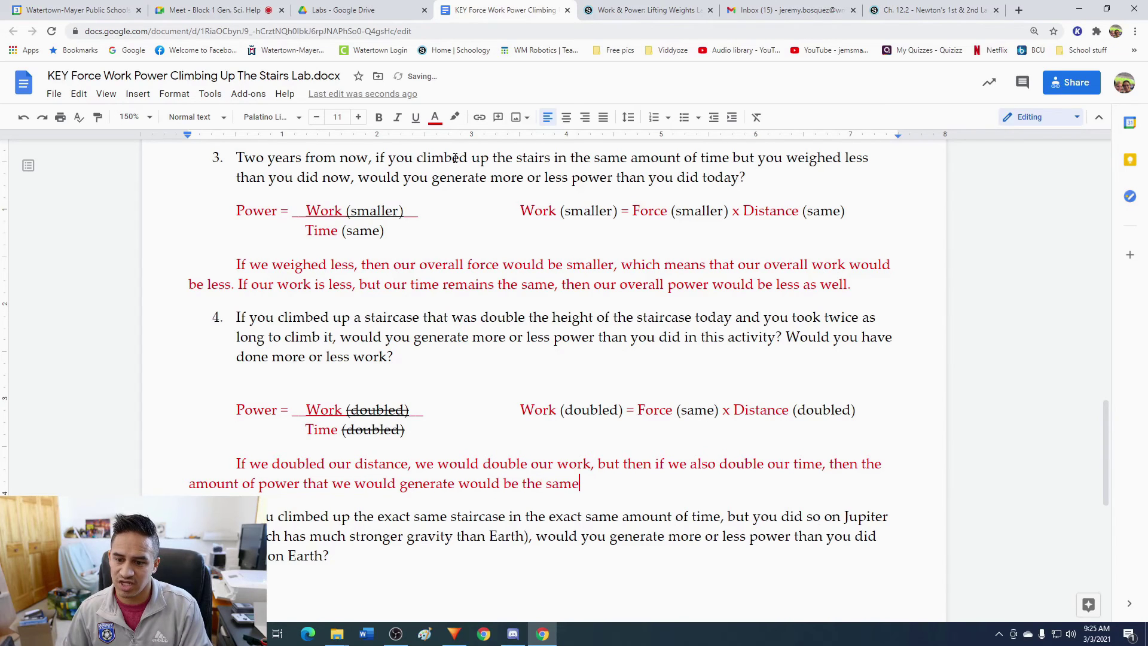
text( as before.)
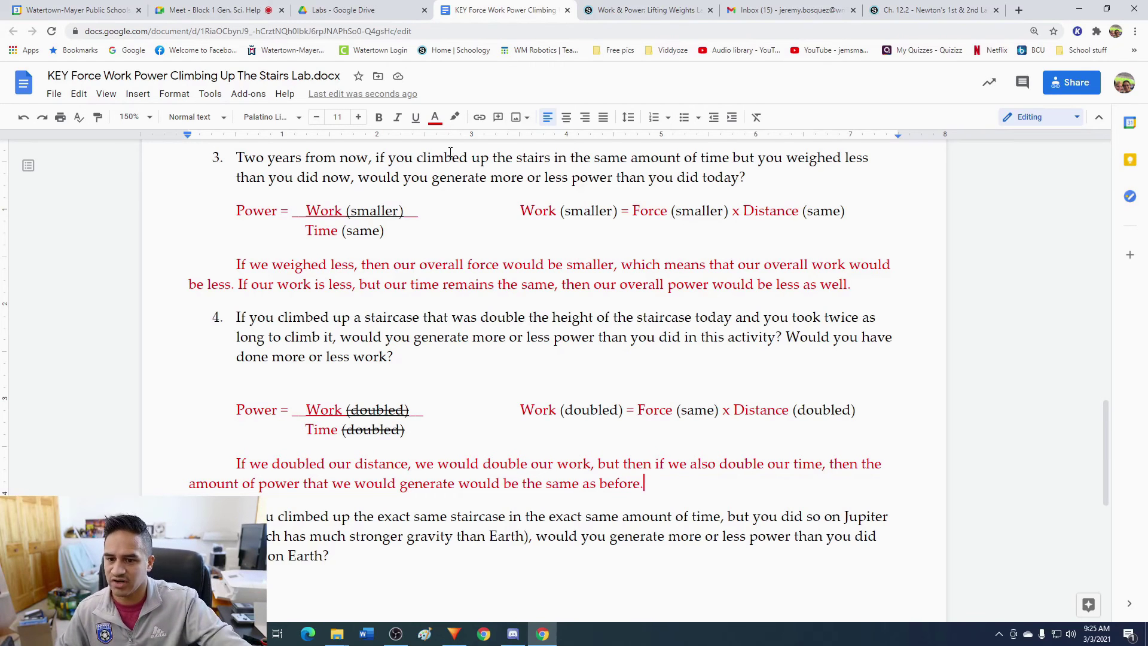
drag(485, 461, 592, 456)
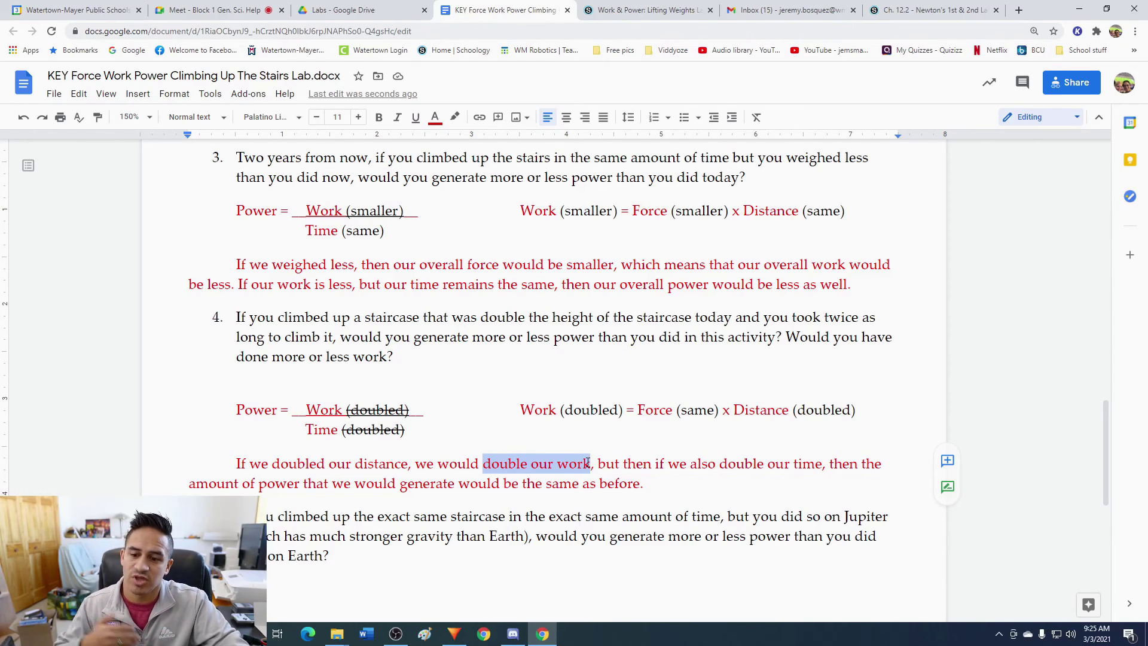
Add an unnumbered line below question 5 and copy question 4's annotated power and work formulas into it.
scroll(602, 473, down, 2)
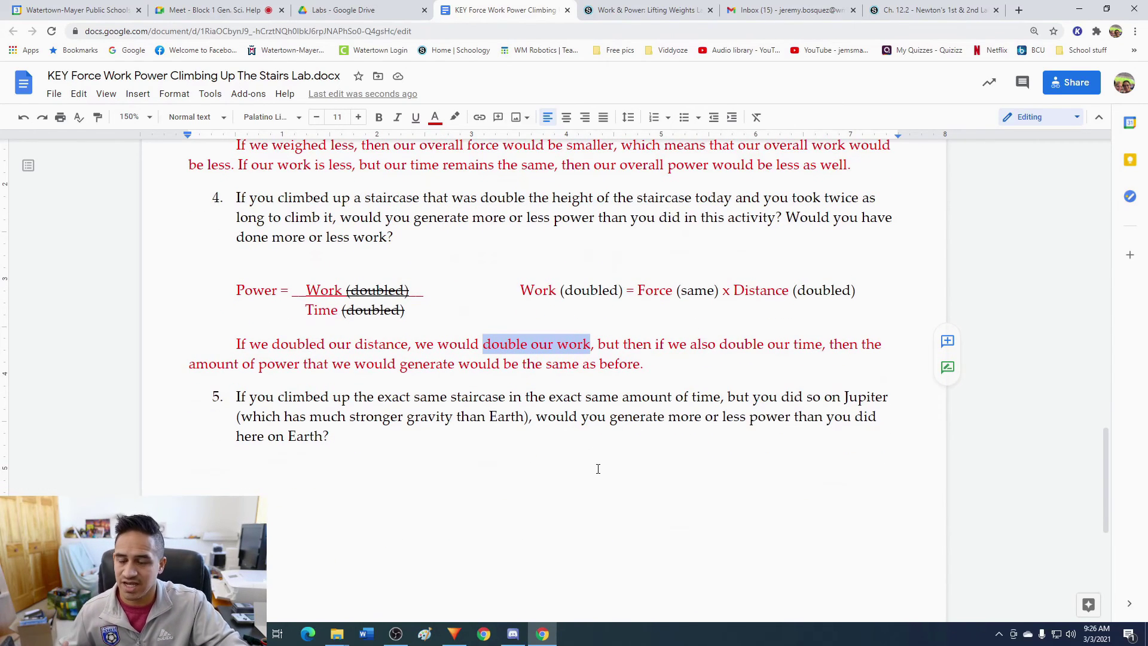
click(422, 472)
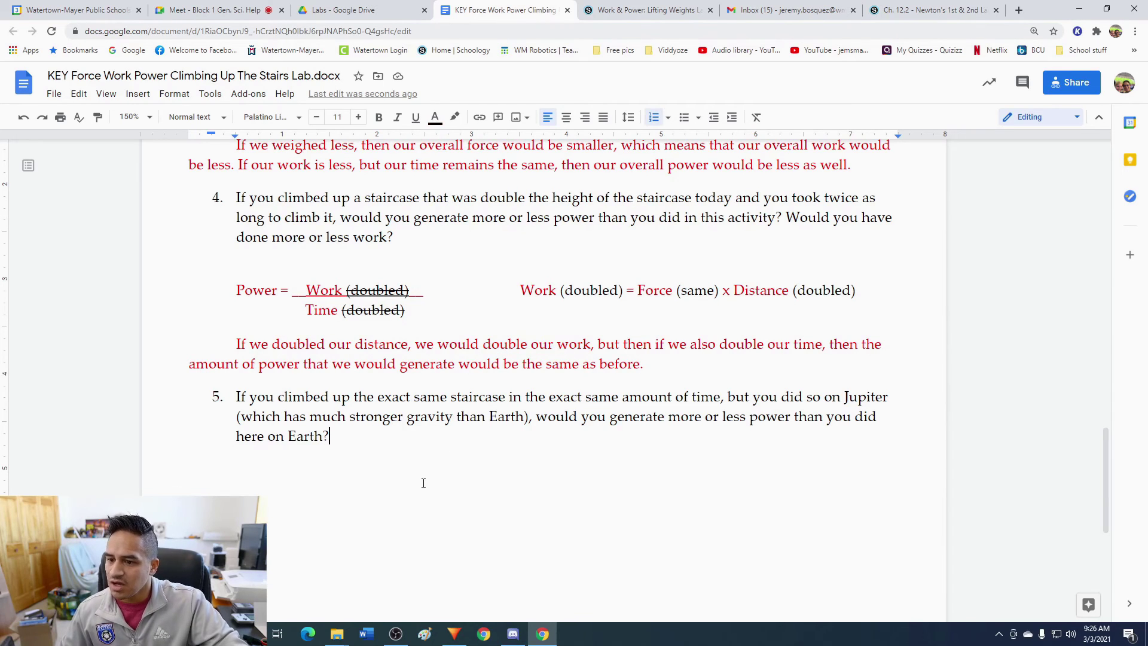
key(Return)
key(BackSpace)
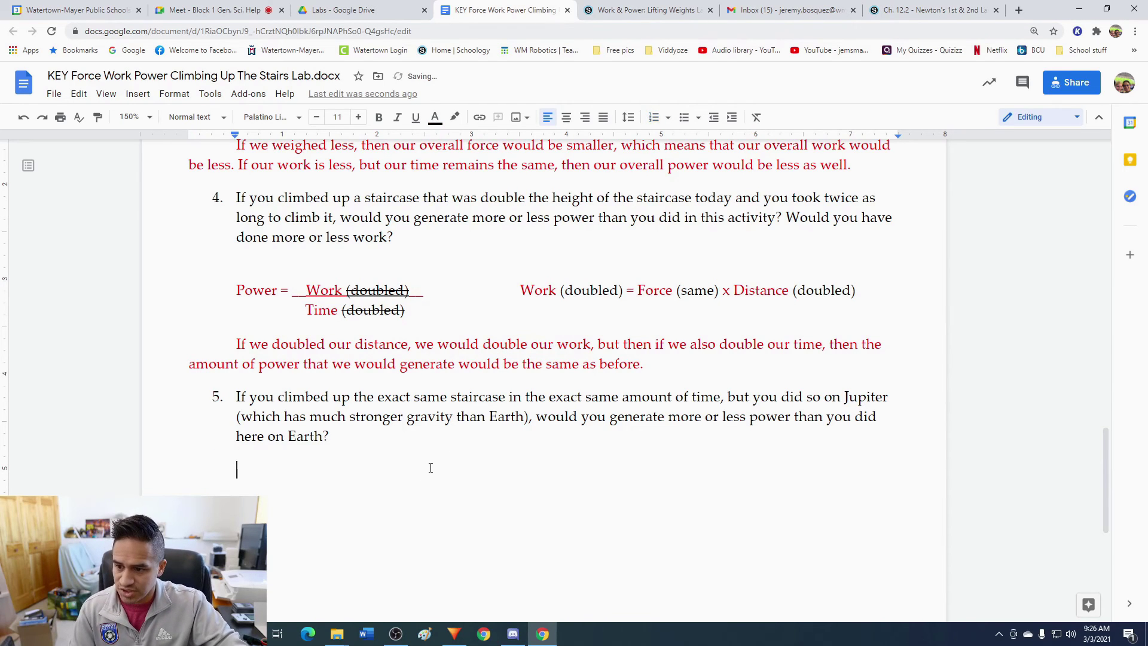
click(435, 117)
click(449, 162)
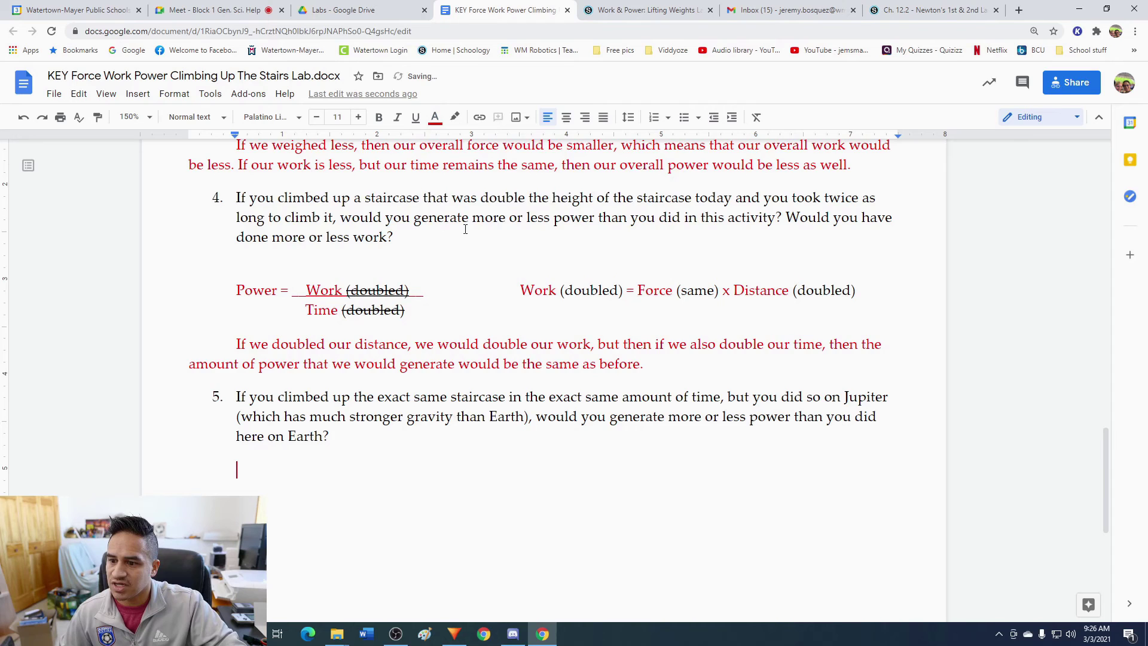
scroll(423, 456, down, 1)
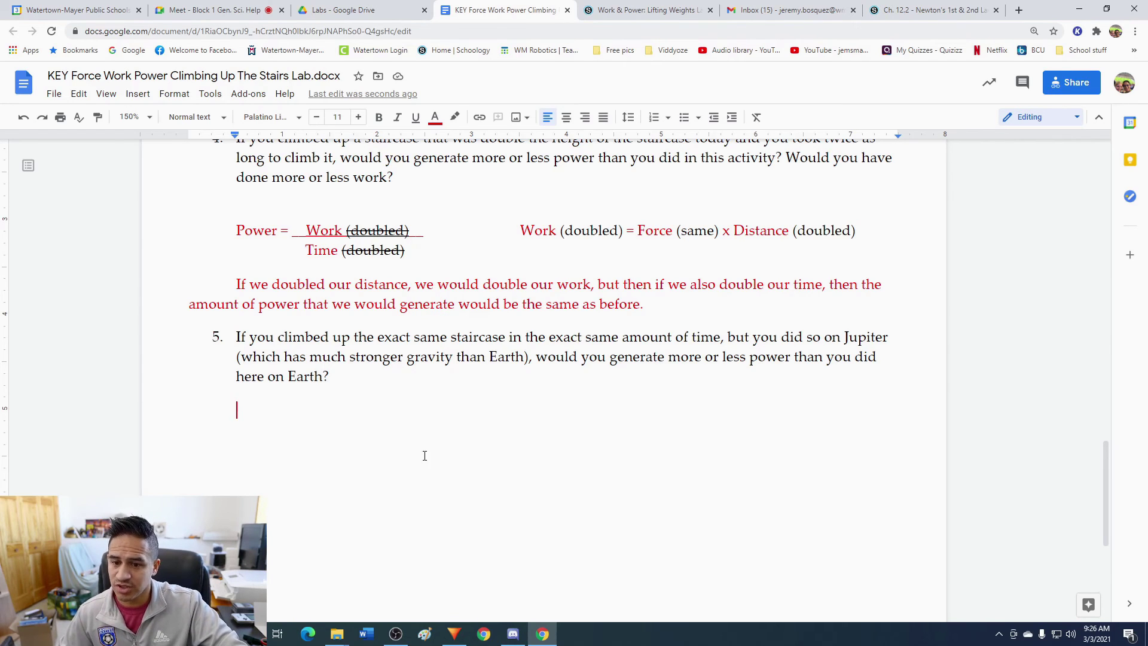
drag(406, 254, 231, 236)
key(ctrl+c)
click(295, 411)
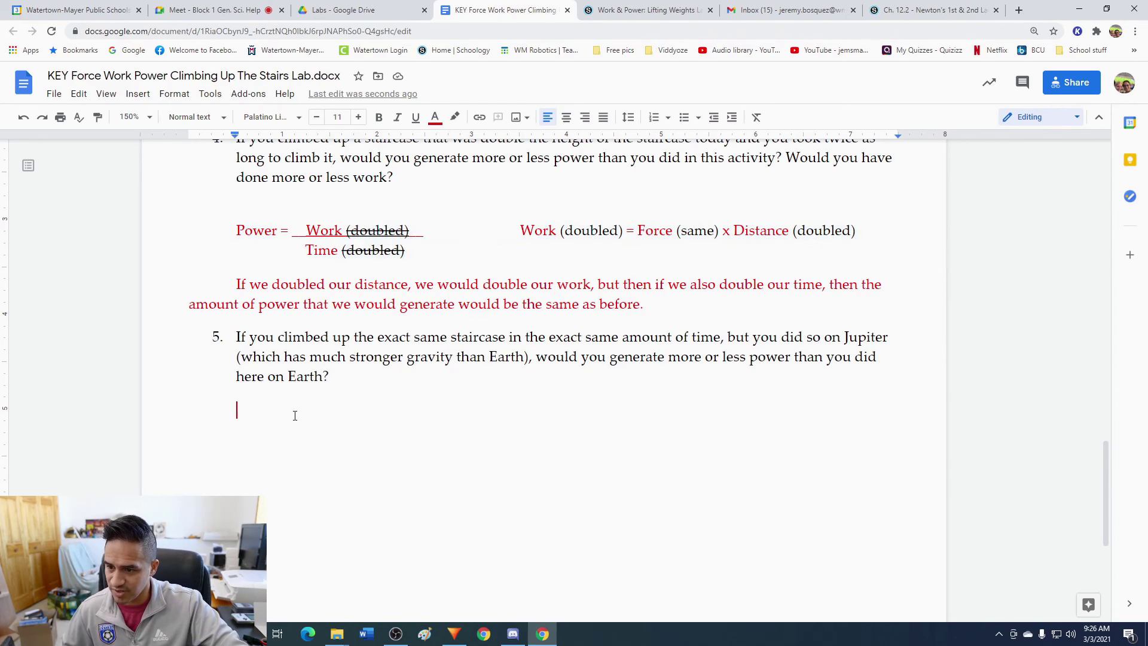
key(ctrl+v)
Delete both struck-through "(doubled)" annotations from question 5's copied power formula.
drag(405, 431, 341, 430)
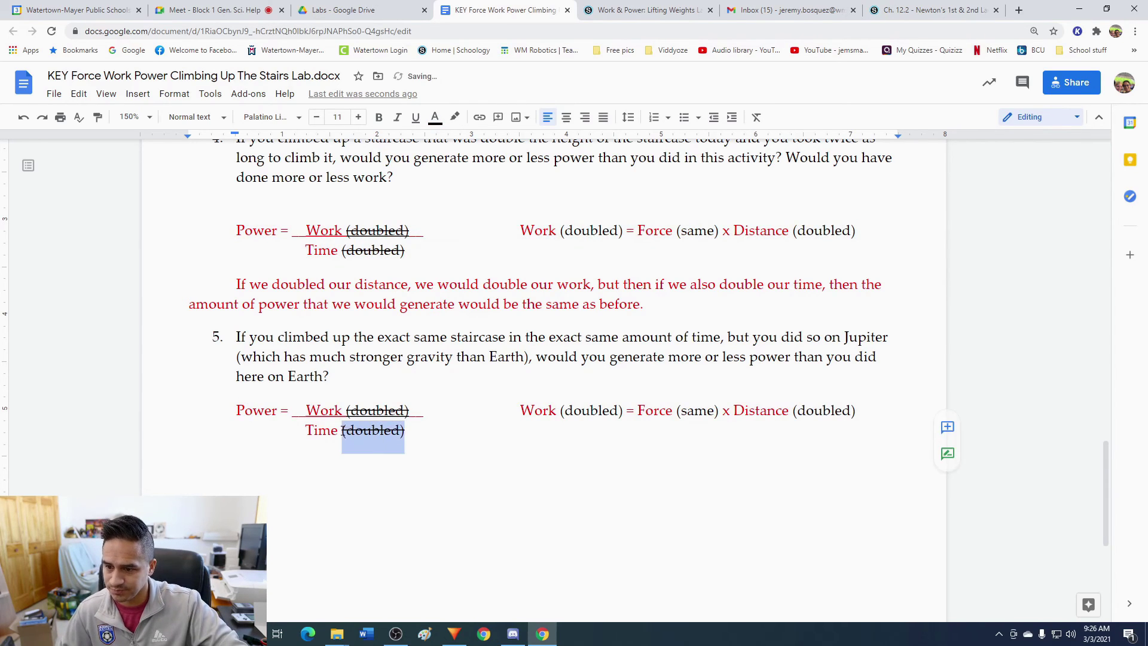
key(BackSpace)
drag(410, 411, 351, 412)
key(BackSpace)
key(BackSpace)
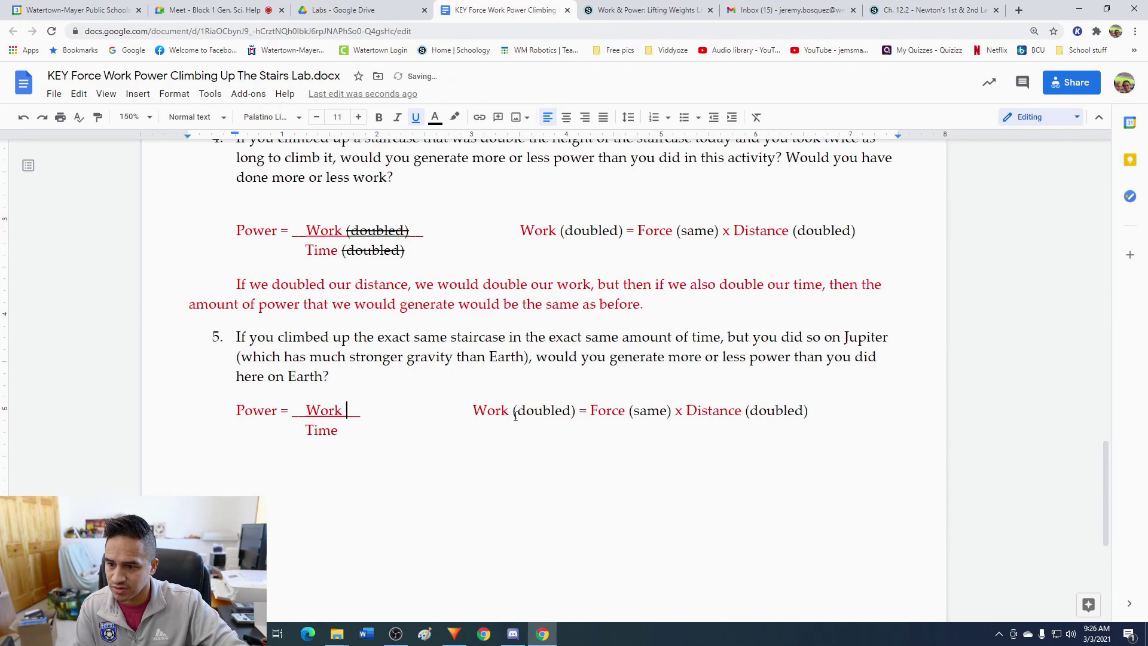
Delete the "(doubled)" and "(same)" annotations after Work, Force and Distance in question 5's work formula.
drag(574, 414, 510, 414)
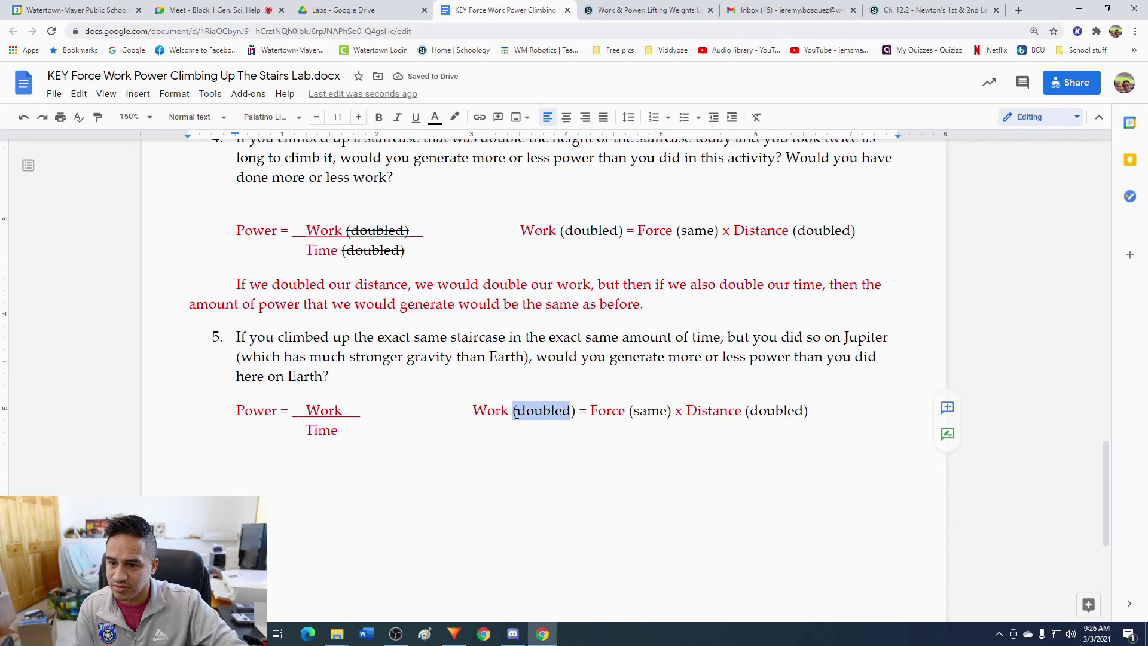
key(BackSpace)
drag(610, 414, 568, 414)
key(BackSpace)
drag(701, 413, 637, 414)
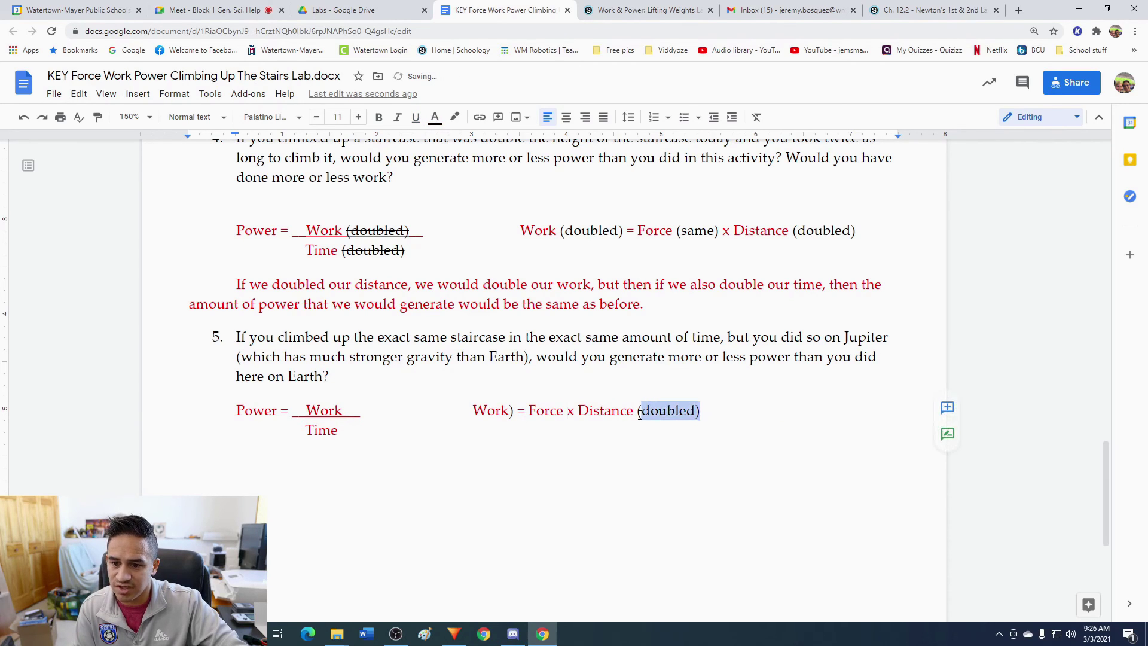
key(BackSpace)
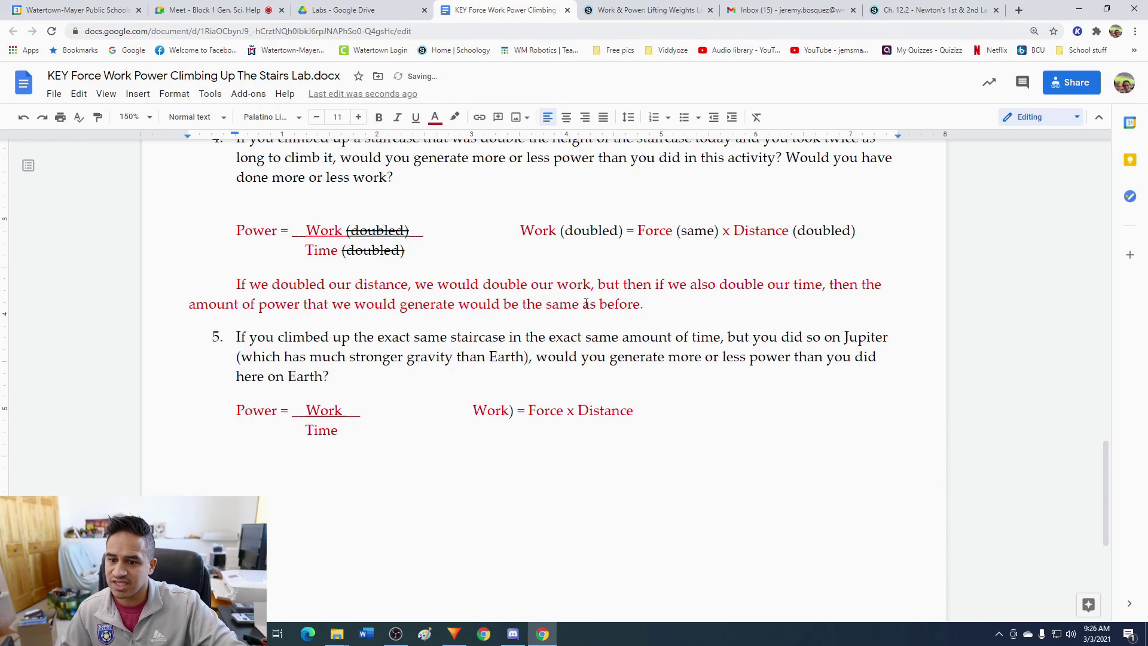
Add "(same)" in black after Distance in question 5's work formula and after Time in its power formula.
click(435, 117)
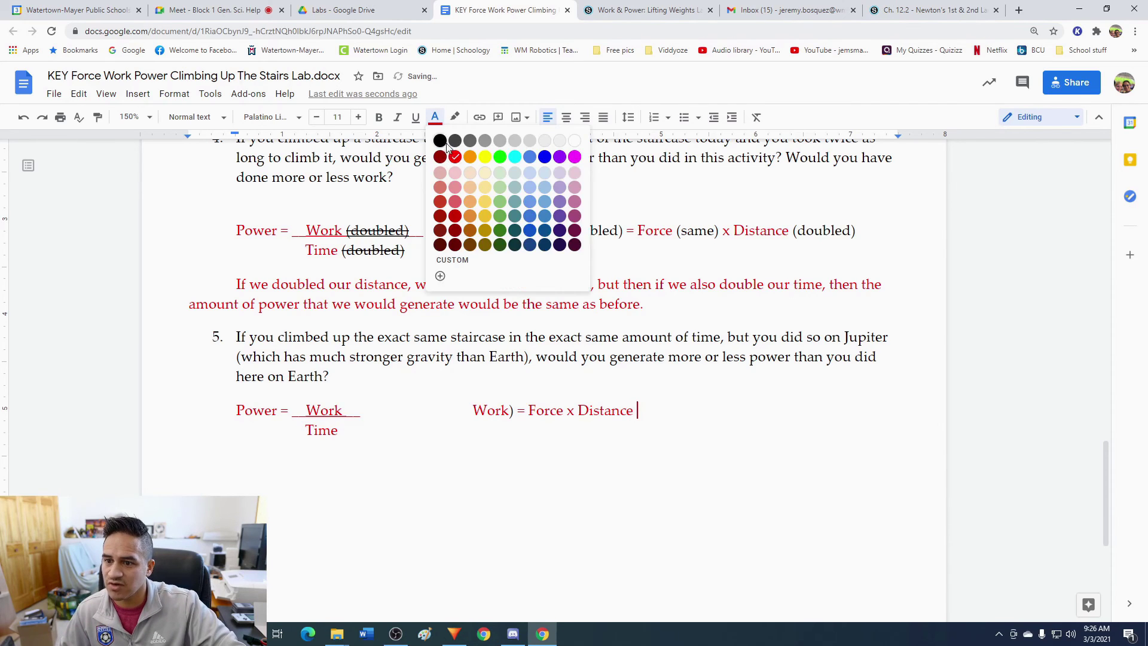
click(443, 146)
text((same))
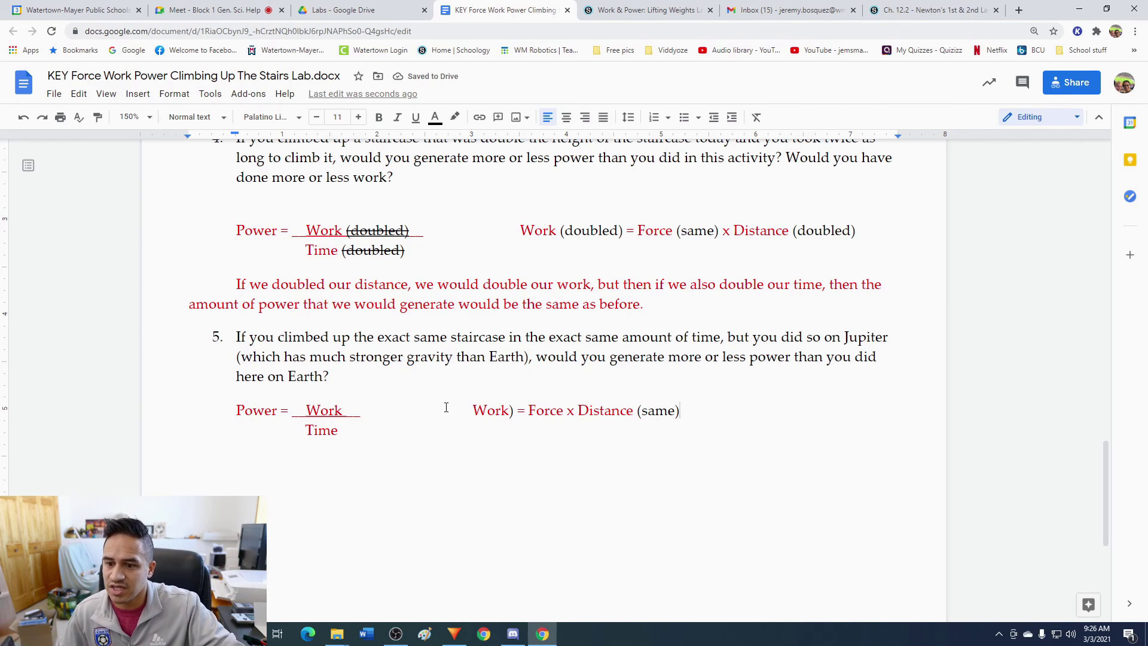
click(364, 430)
click(434, 117)
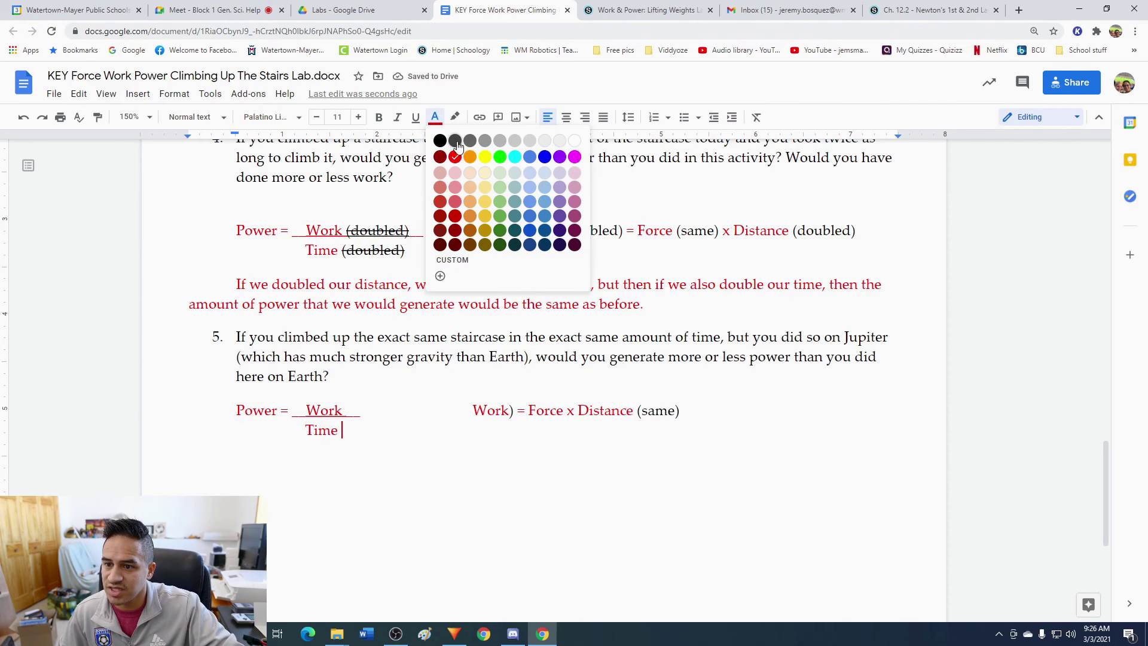
click(440, 141)
text((same))
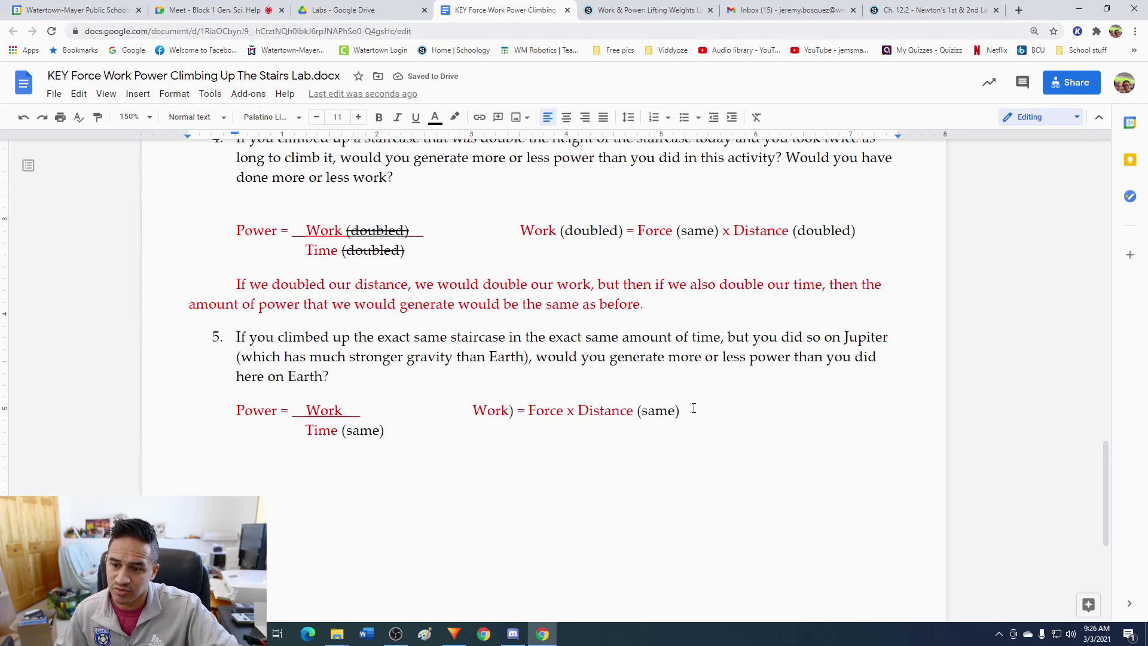
Add "(more)" in black after Force in question 5's work formula.
click(567, 412)
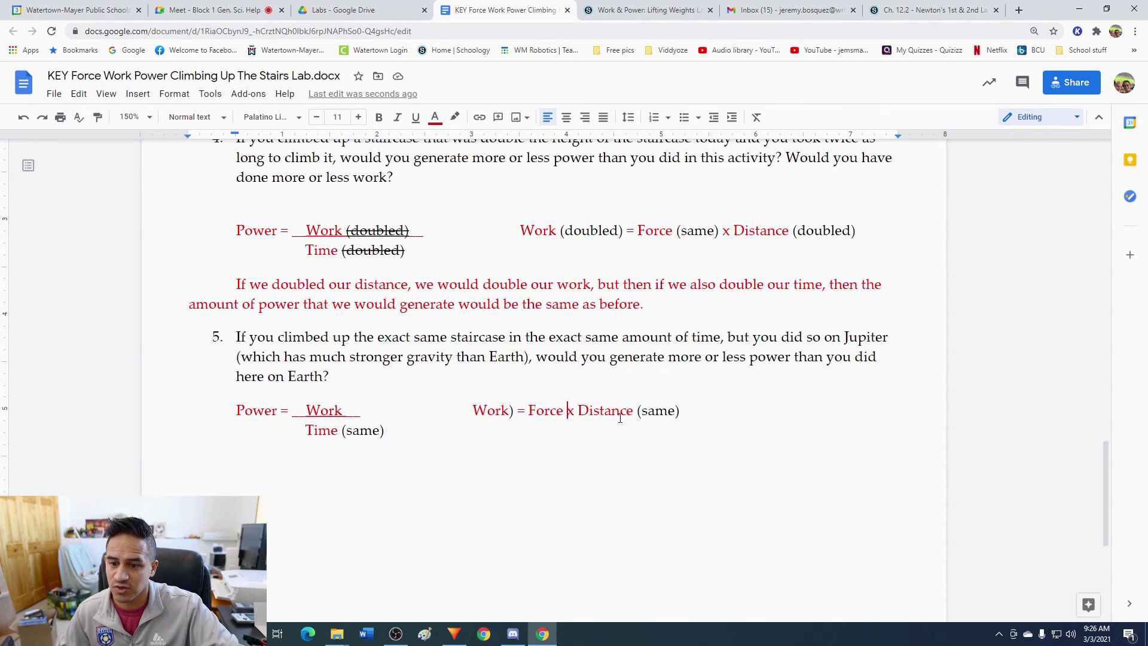
click(435, 117)
click(443, 144)
text(()
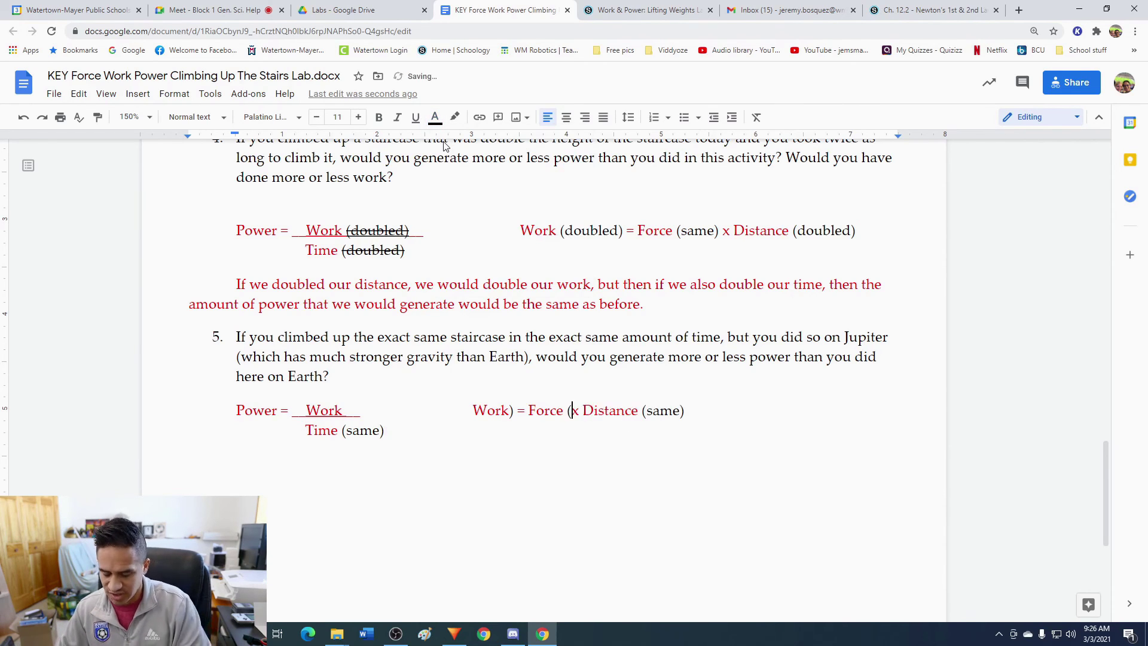
text(more))
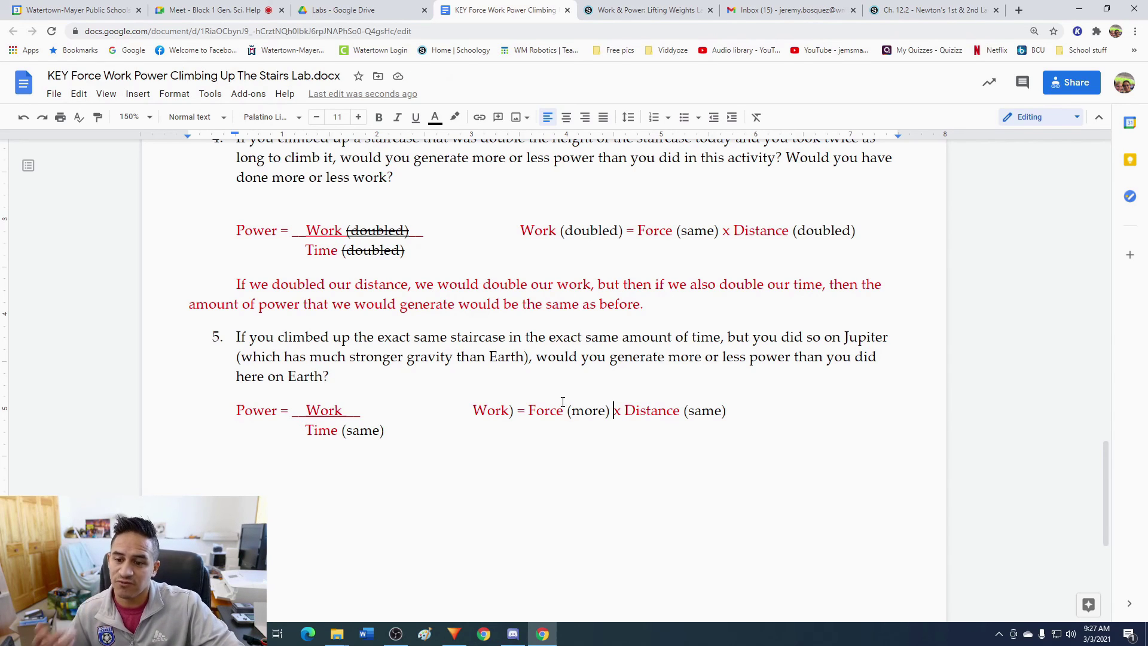
Replace the stray closing parenthesis after Work in question 5's work formula with "(more)".
click(512, 410)
key(Delete)
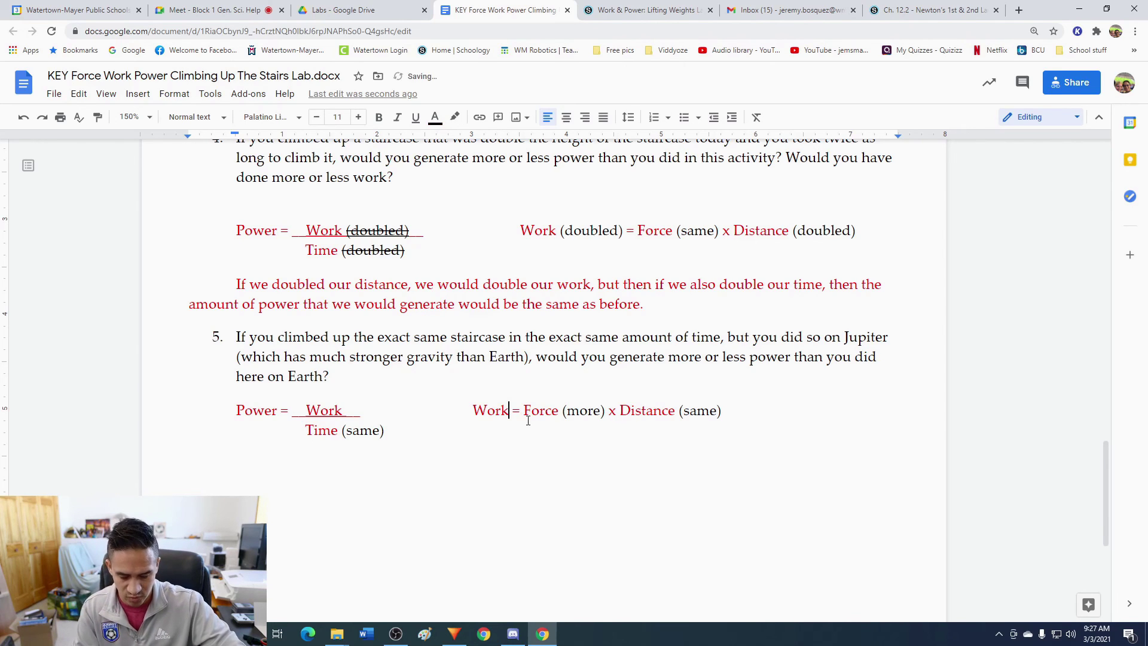
text((more) = Force)
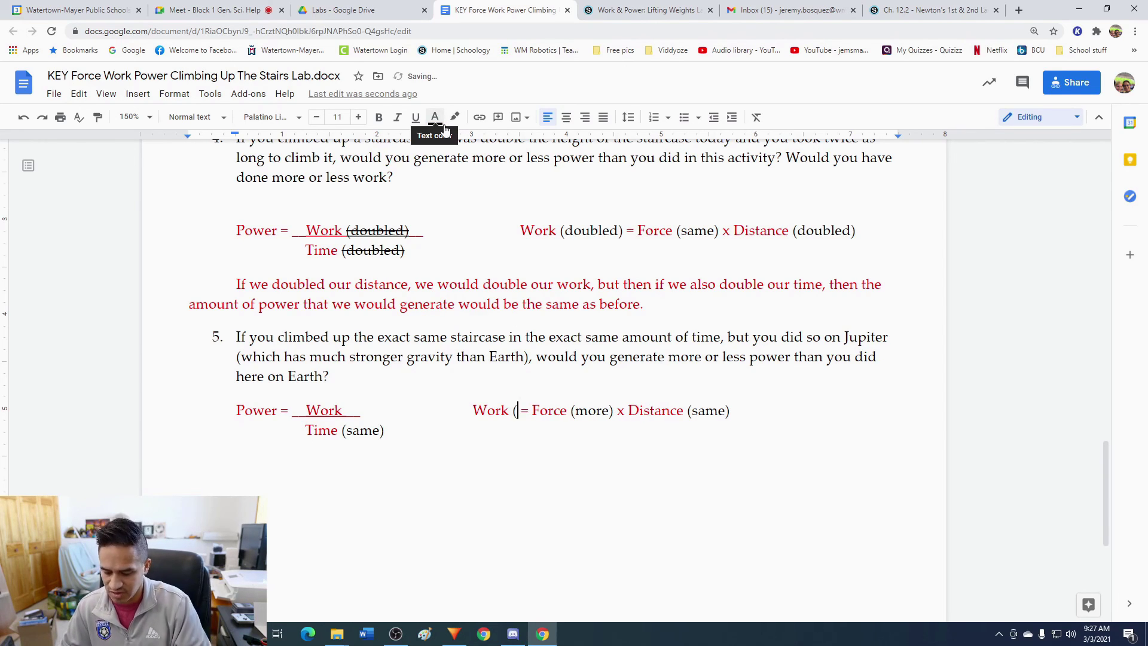
key(BackSpace)
key(BackSpace)
key(BackSpace)
key(BackSpace)
text(re))
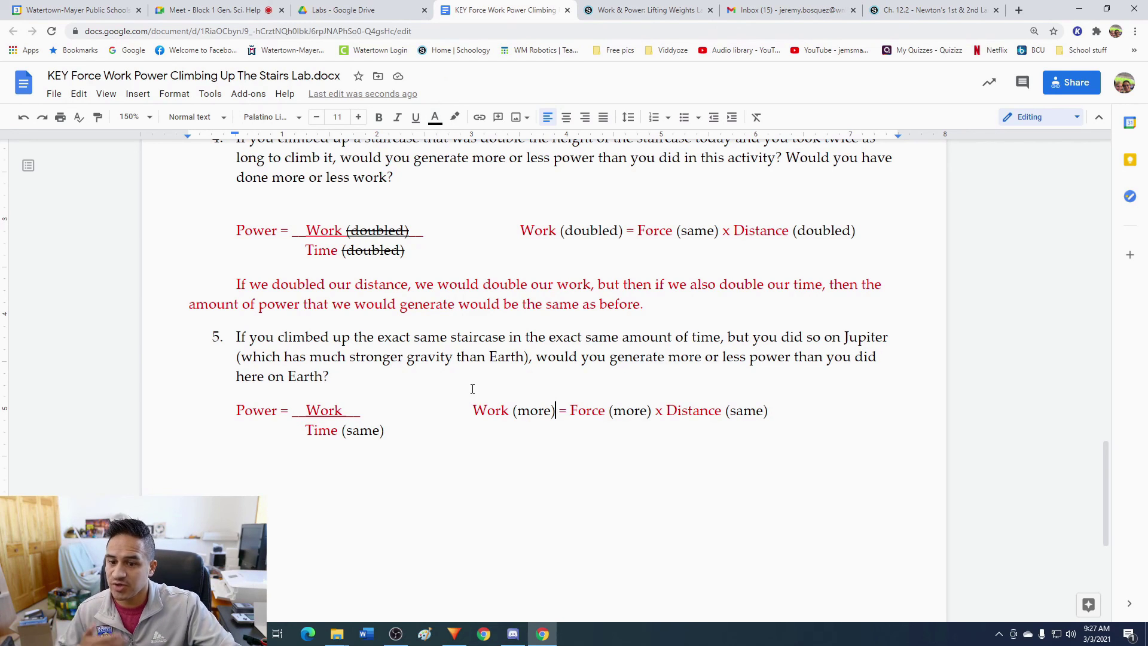
Add "(more)" in black after Work in question 5's power formula.
click(352, 410)
click(434, 116)
click(442, 146)
text((more))
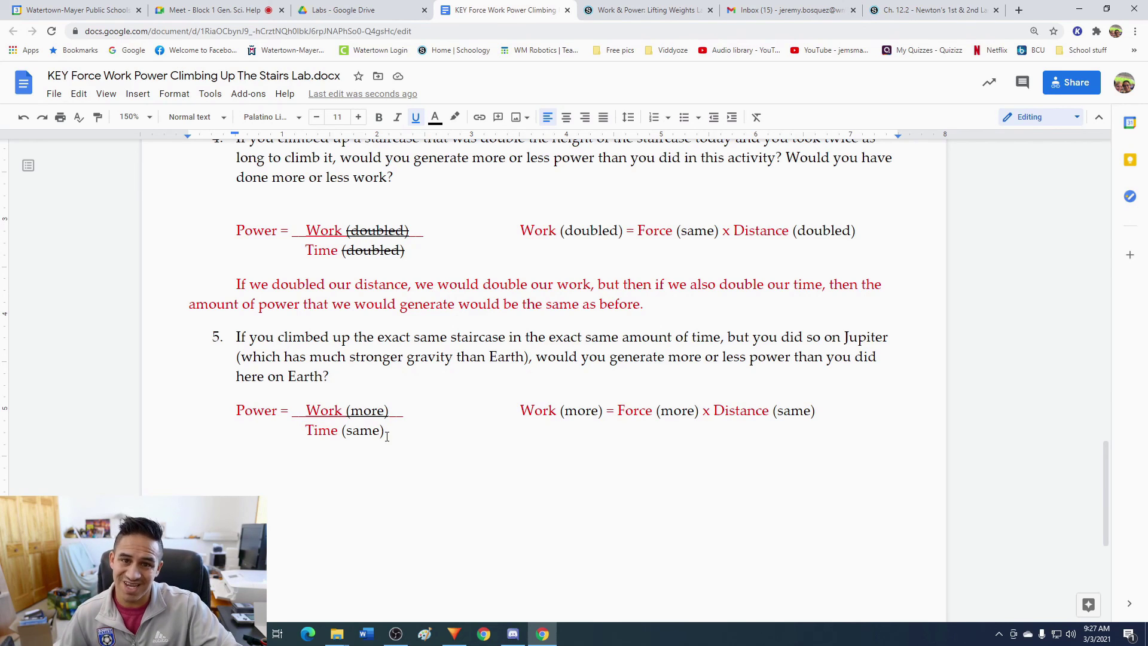
Start a red answer paragraph below question 5's formulas with "If we are on Jupiter".
click(342, 430)
key(Return)
click(436, 117)
click(455, 155)
text(If)
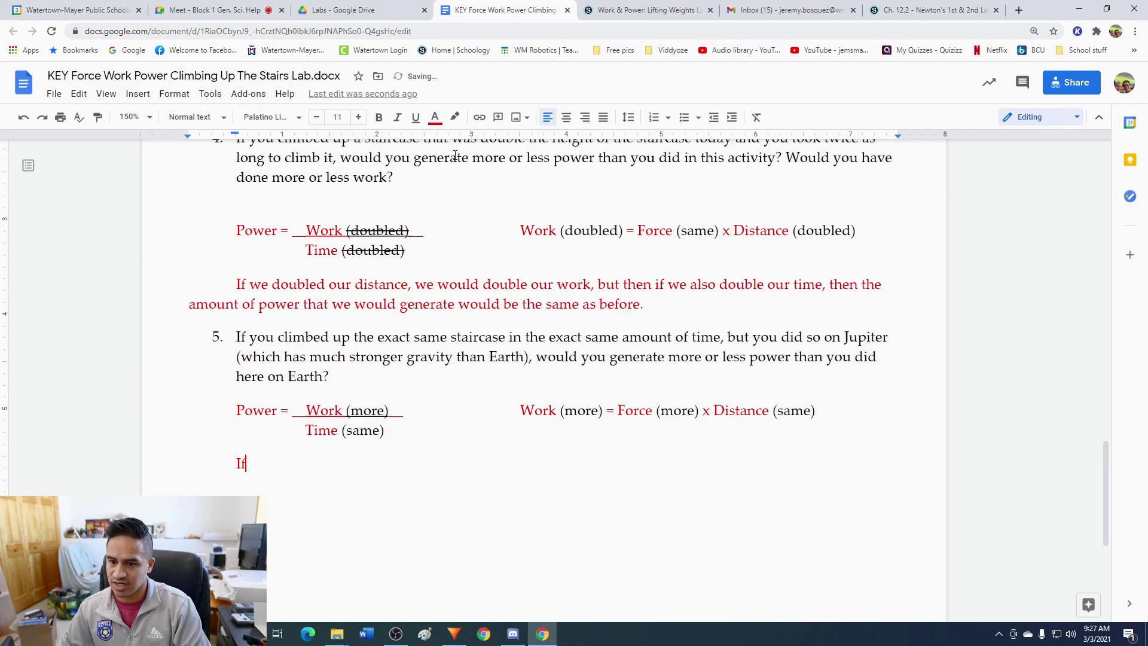
text( we are on jup)
key(BackSpace)
key(BackSpace)
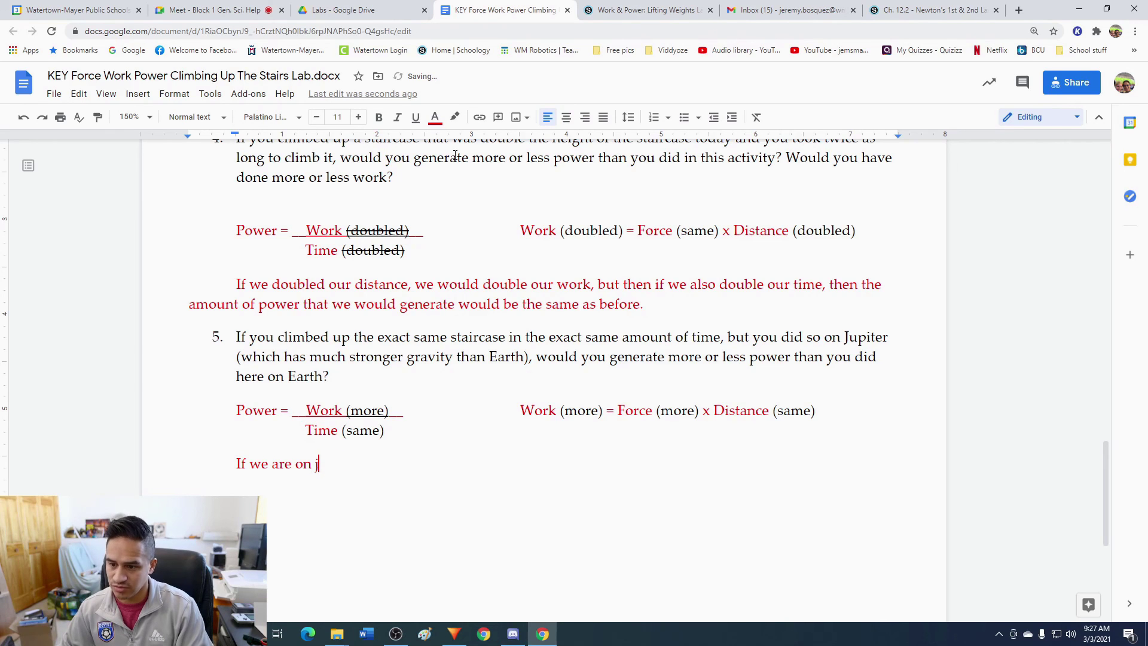
text(Jupiter)
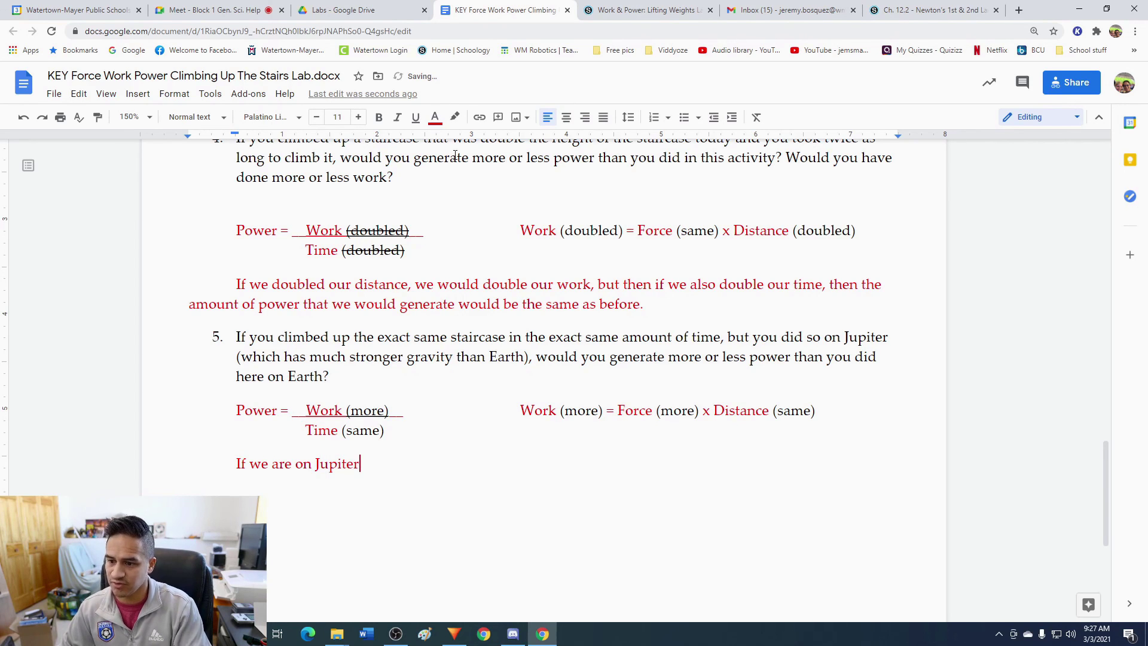
Continue question 5's answer with ", then our bodyweight (force) would be much higher, which means that we would be doing a lot more work.".
text(, then our bo)
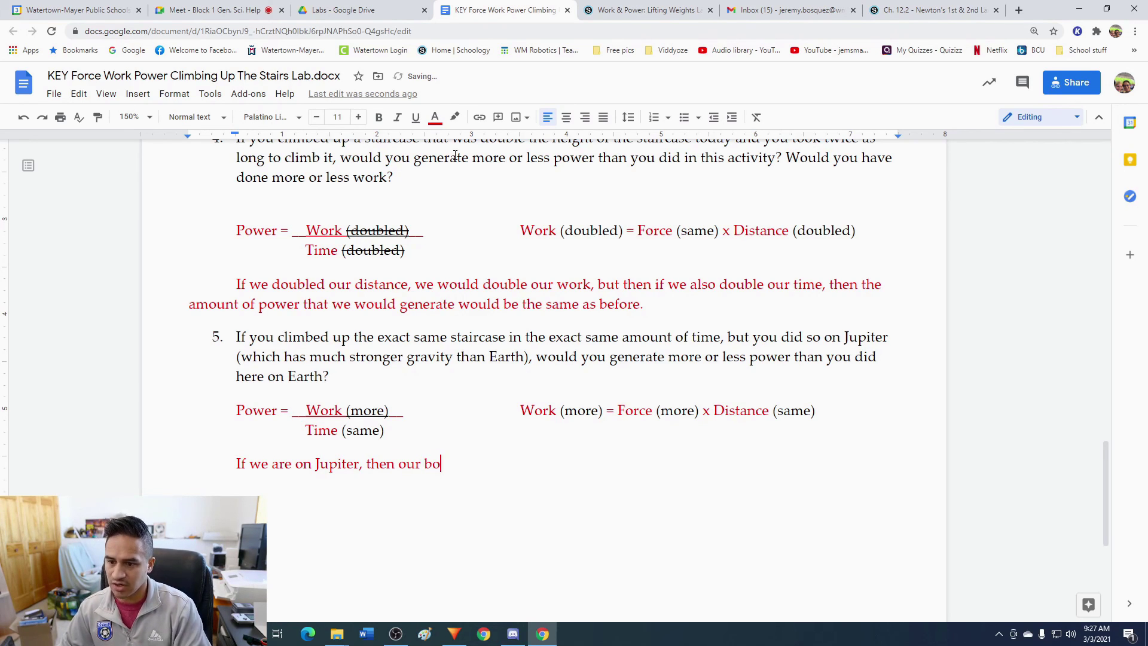
text(dyweight (force) w)
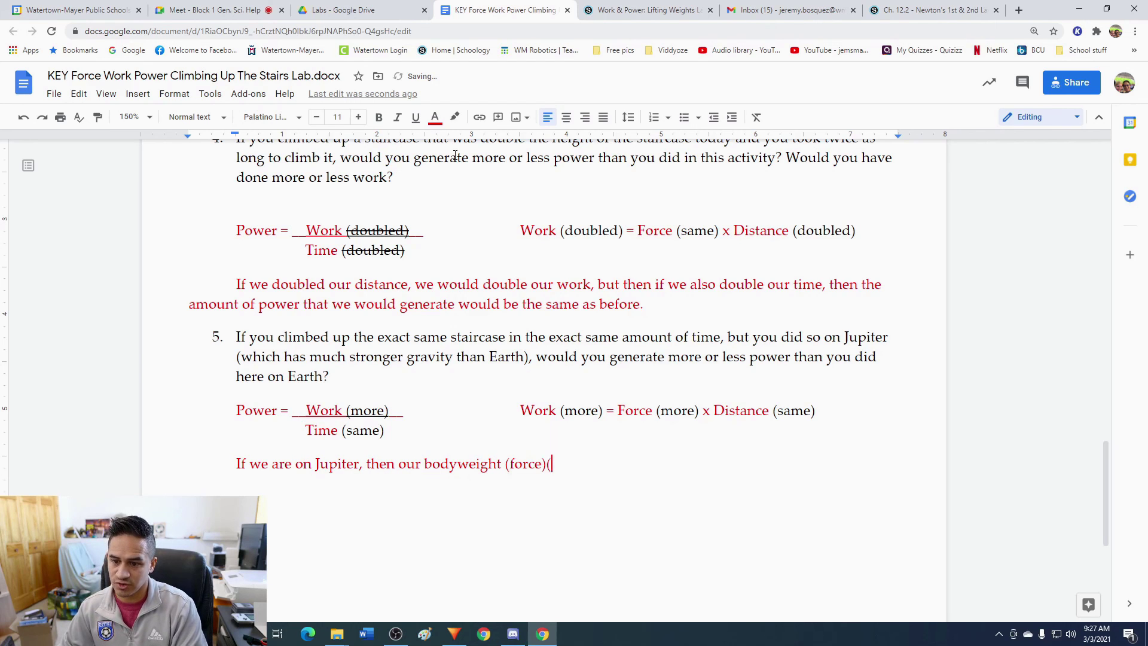
key(BackSpace)
key(BackSpace)
text(would be muc)
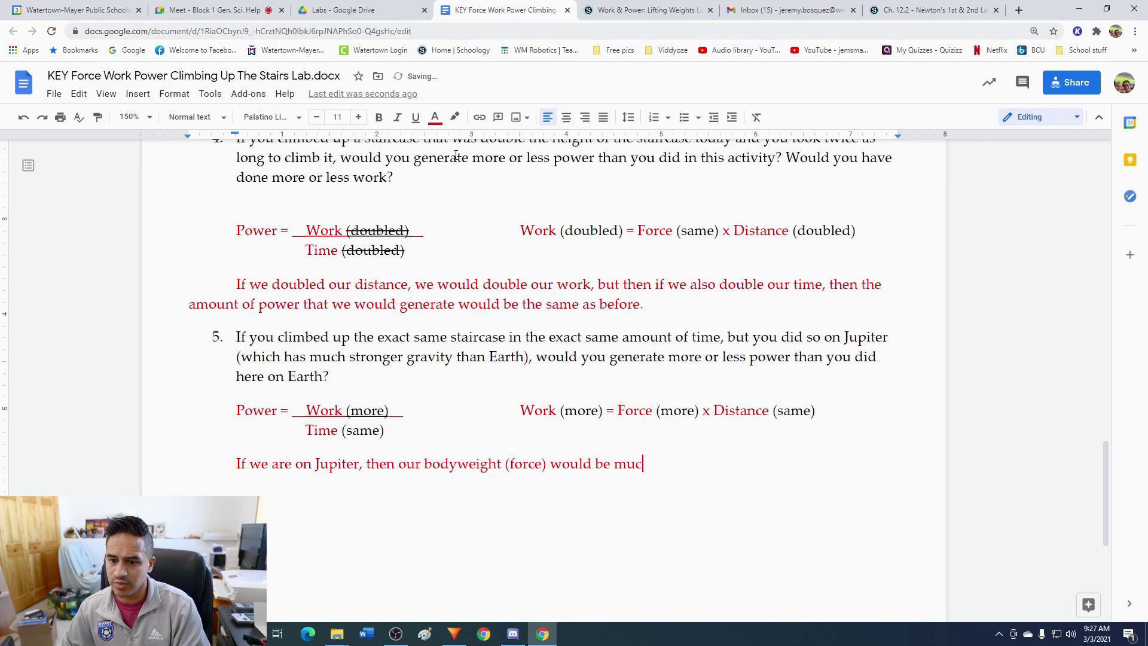
text(h higher, which means )
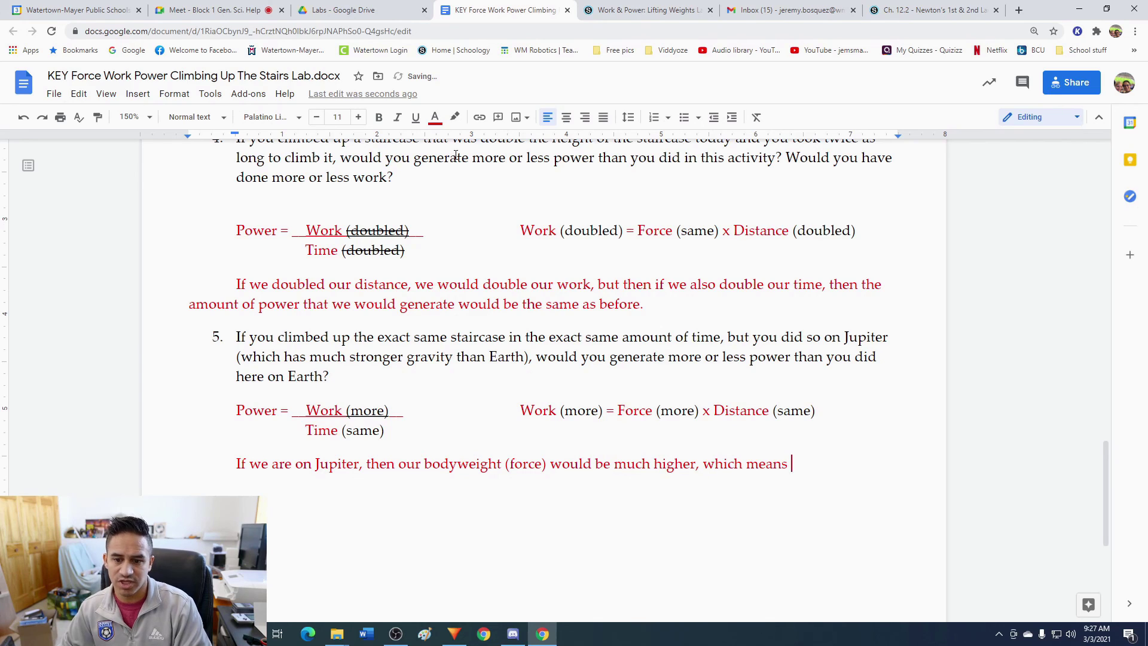
text(that we would be doing a lot)
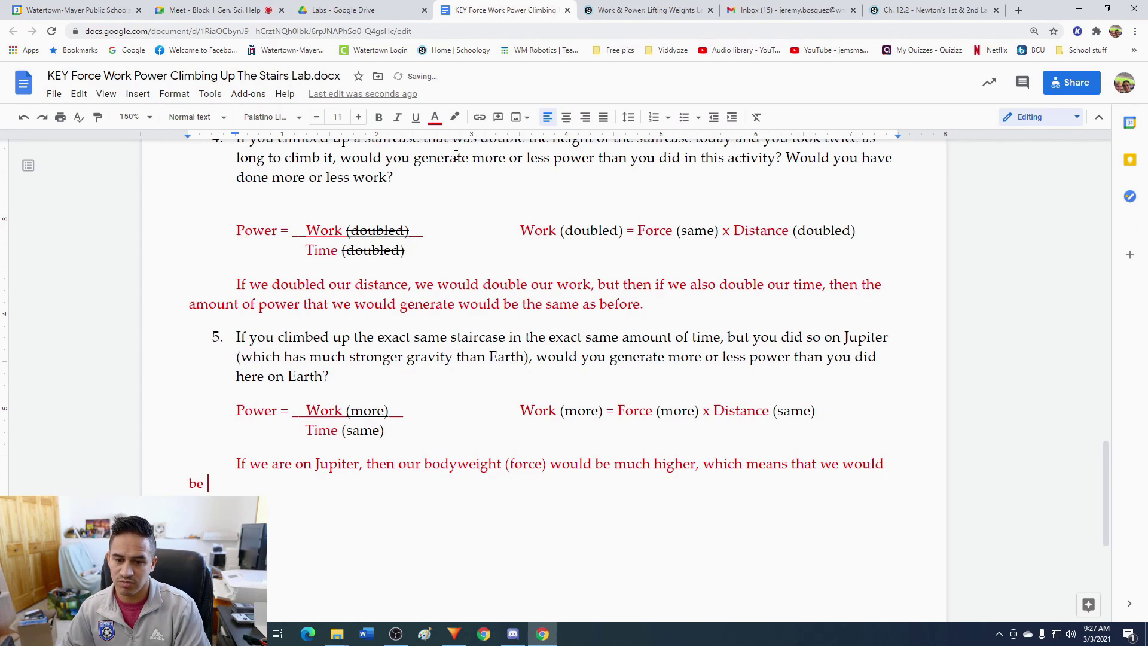
text( more work.)
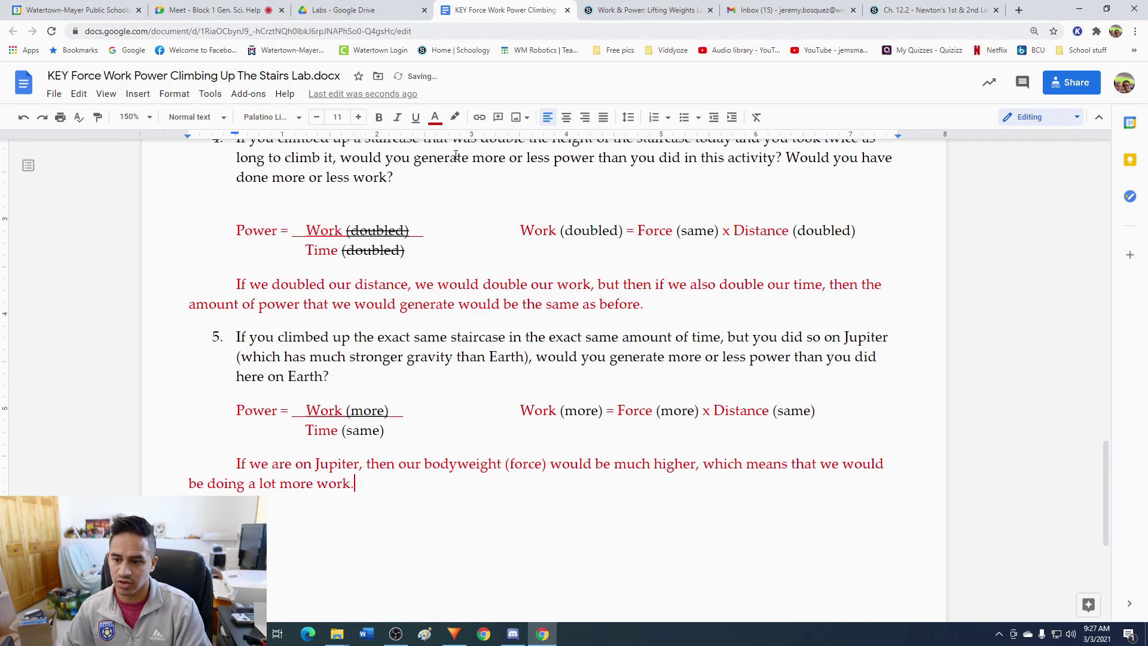
Append "If we are doing more work in the same amount of time, then our overall amount of power would be much higher than here on Earth.".
text( If we are doing more)
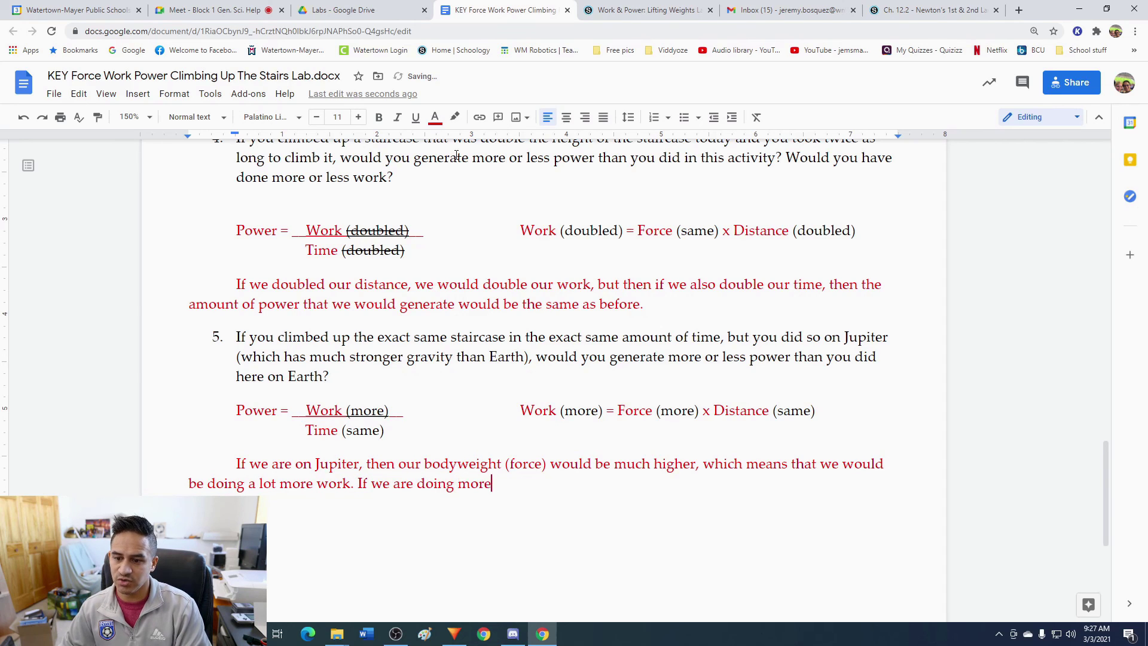
text( work in the same amo)
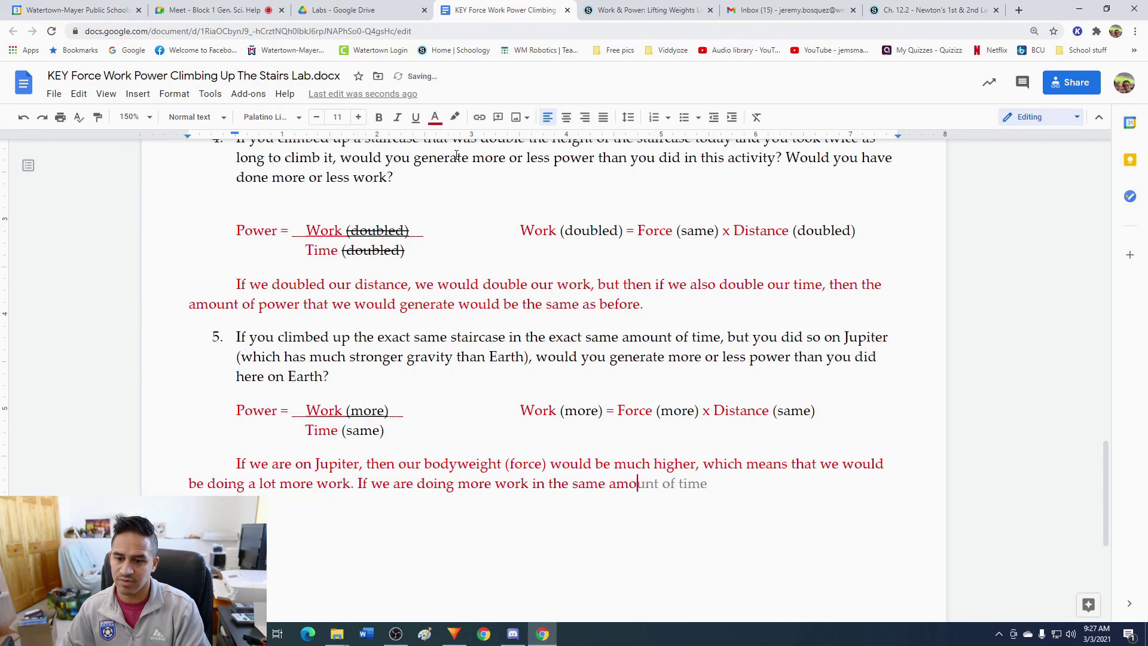
text(unt of time, then )
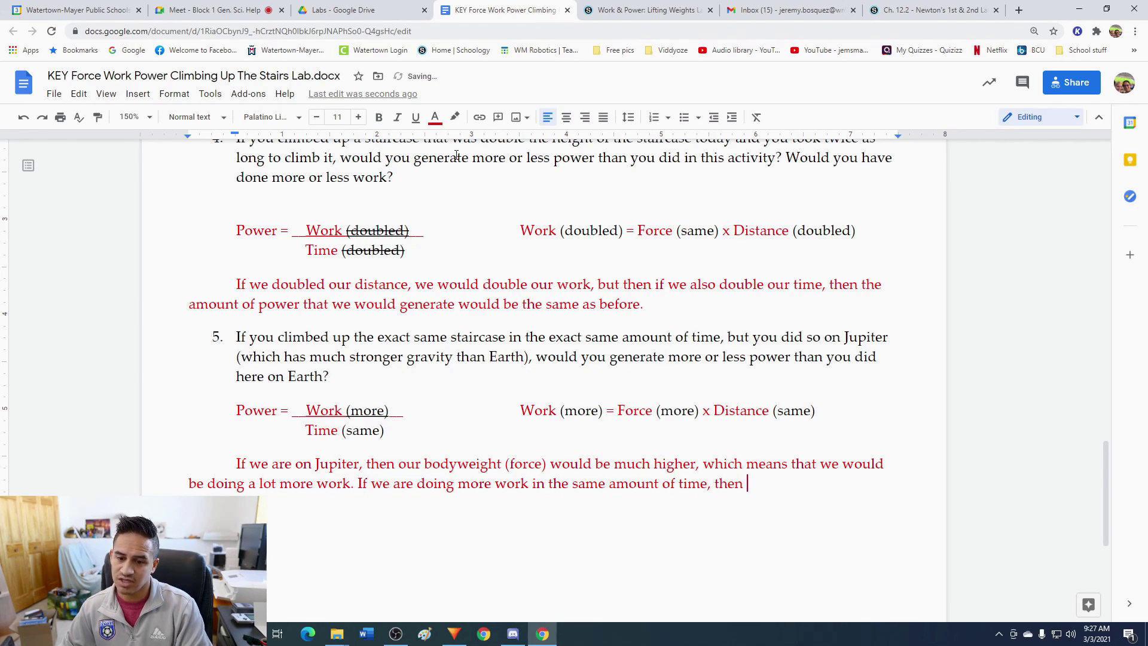
text(our overall amount of)
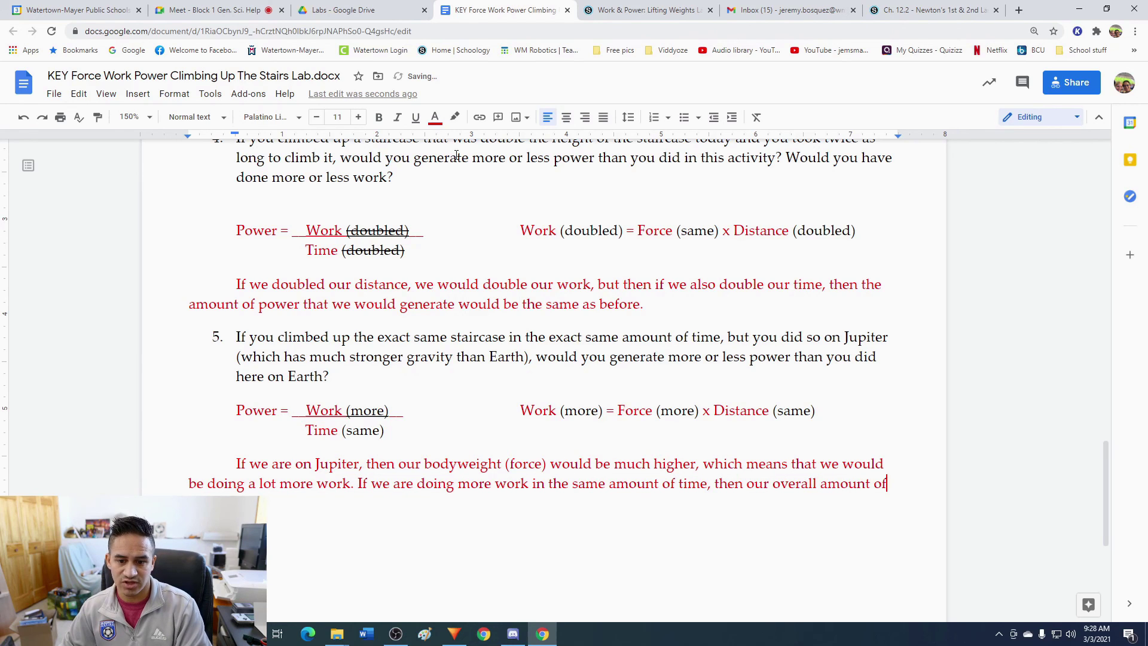
text( power would be muc)
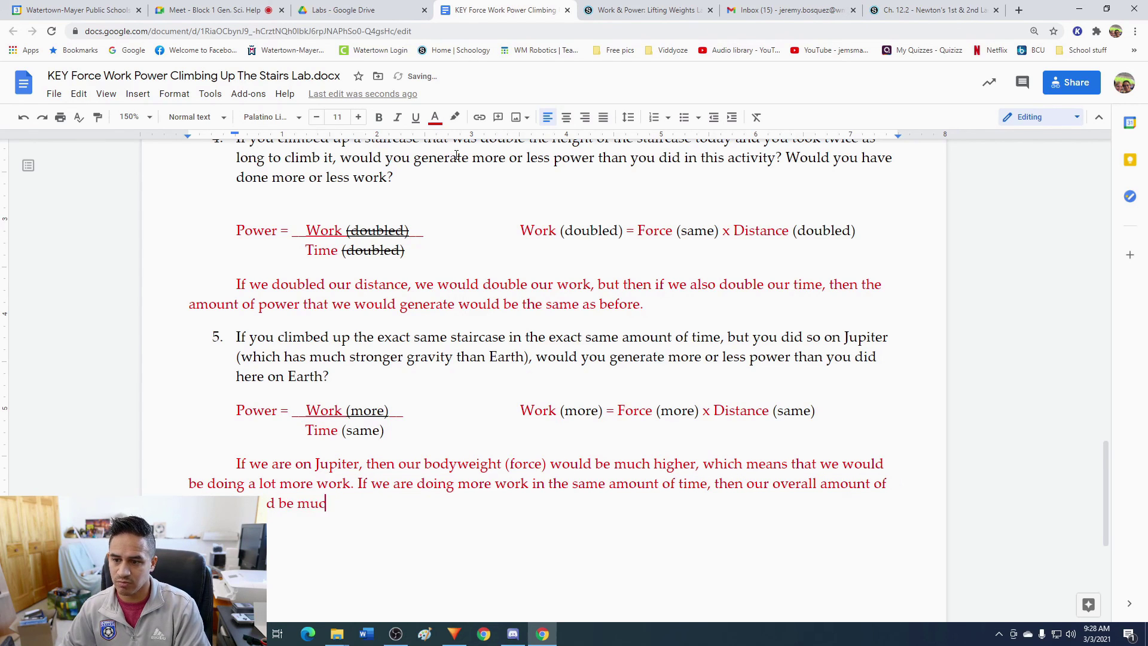
text(h higher than here on Earth.)
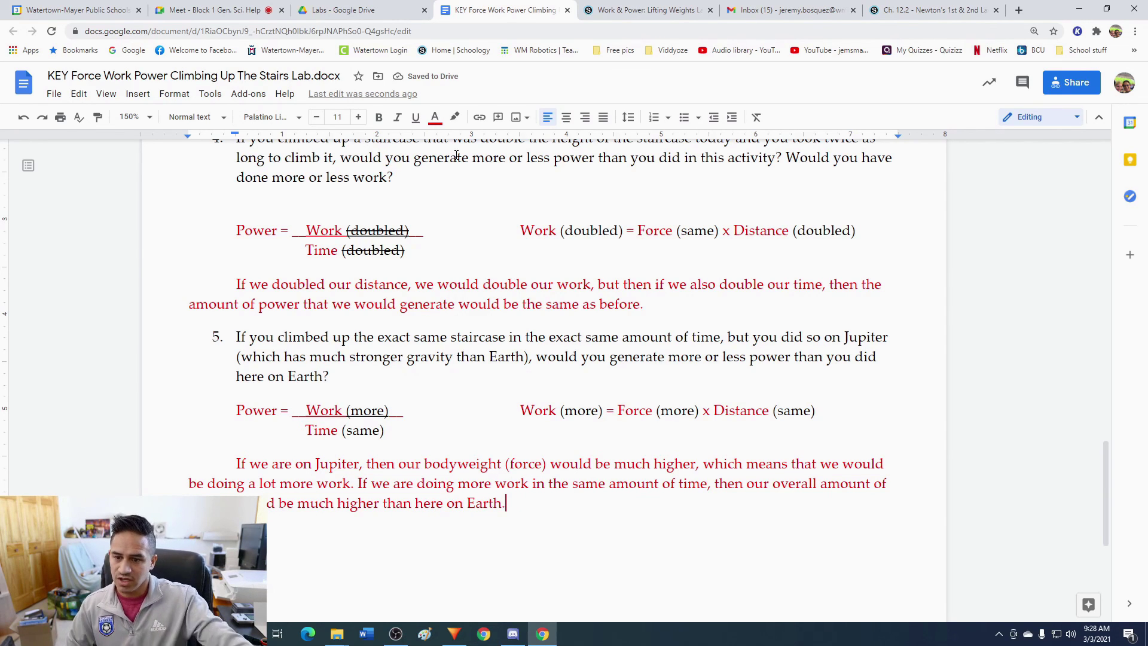
scroll(577, 419, down, 3)
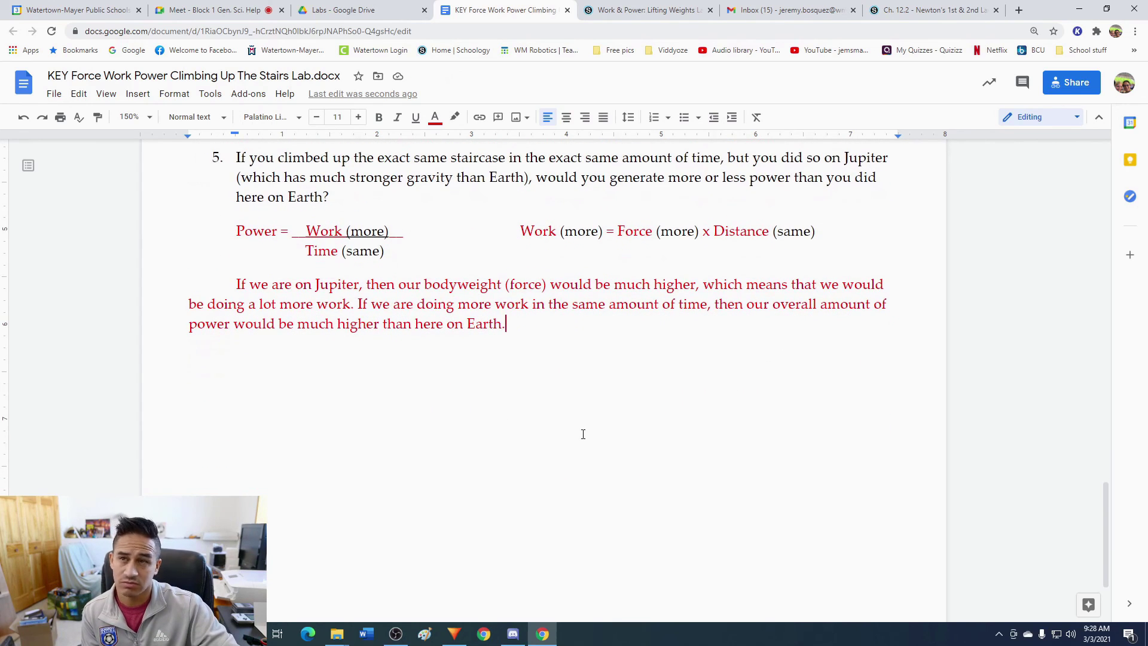
scroll(583, 434, up, 4)
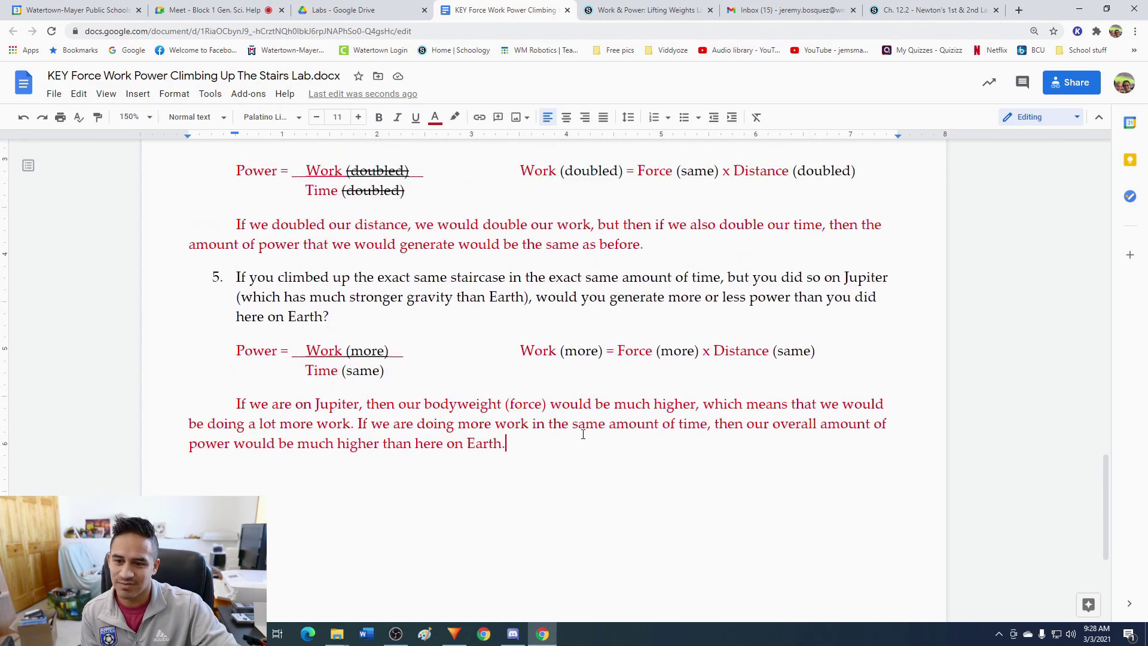
scroll(583, 434, up, 2)
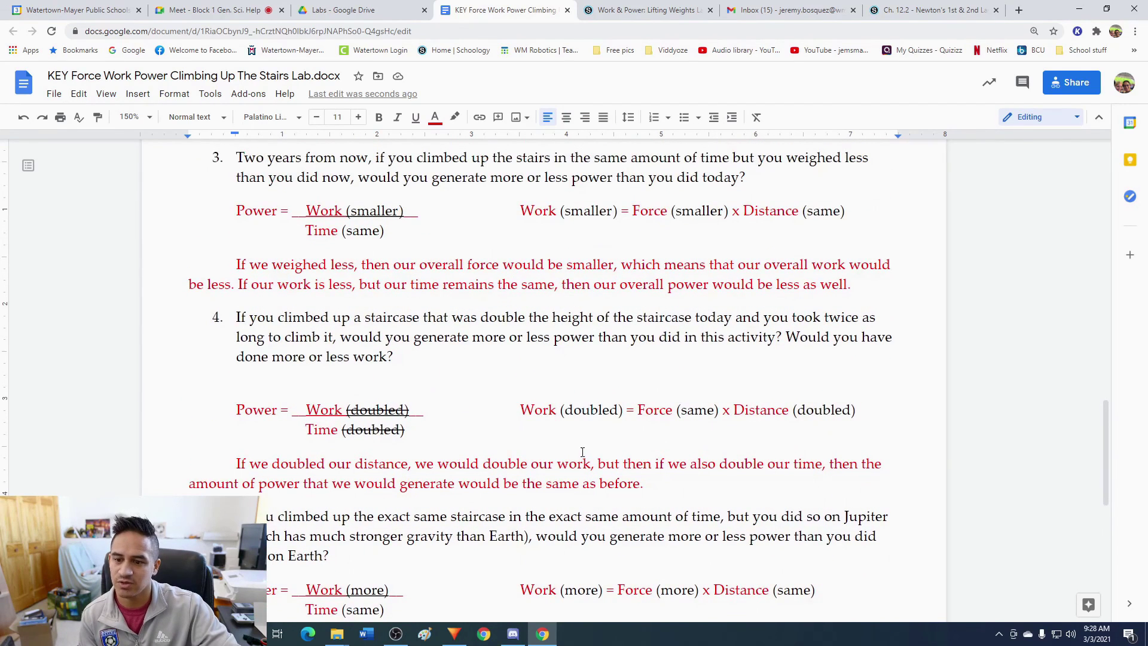
scroll(583, 452, down, 2)
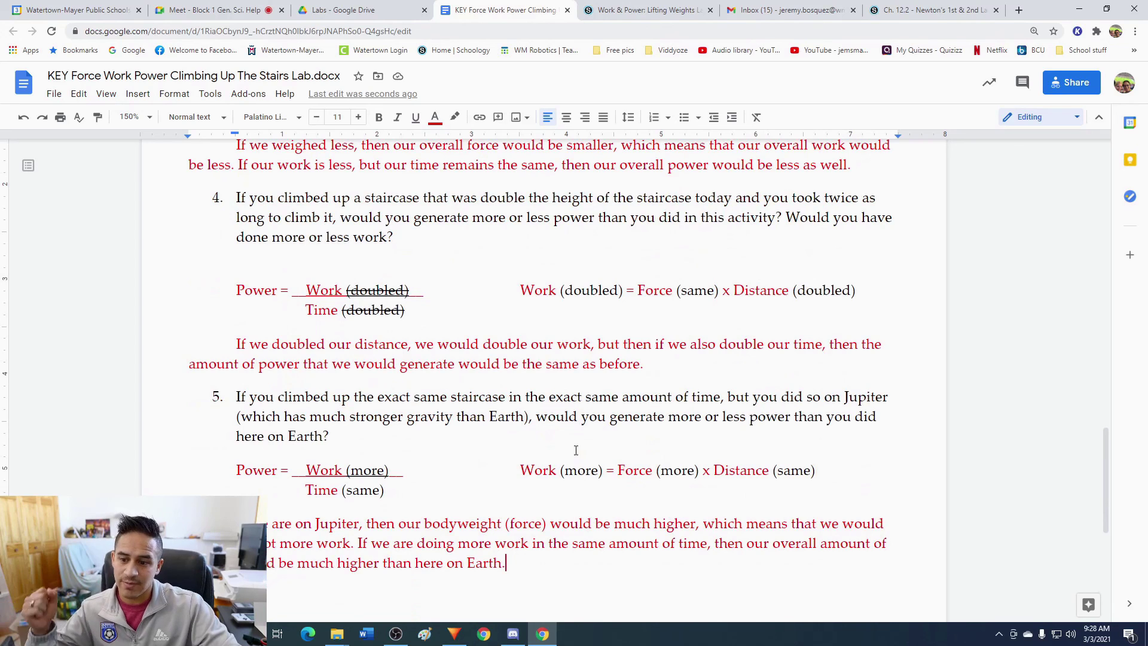